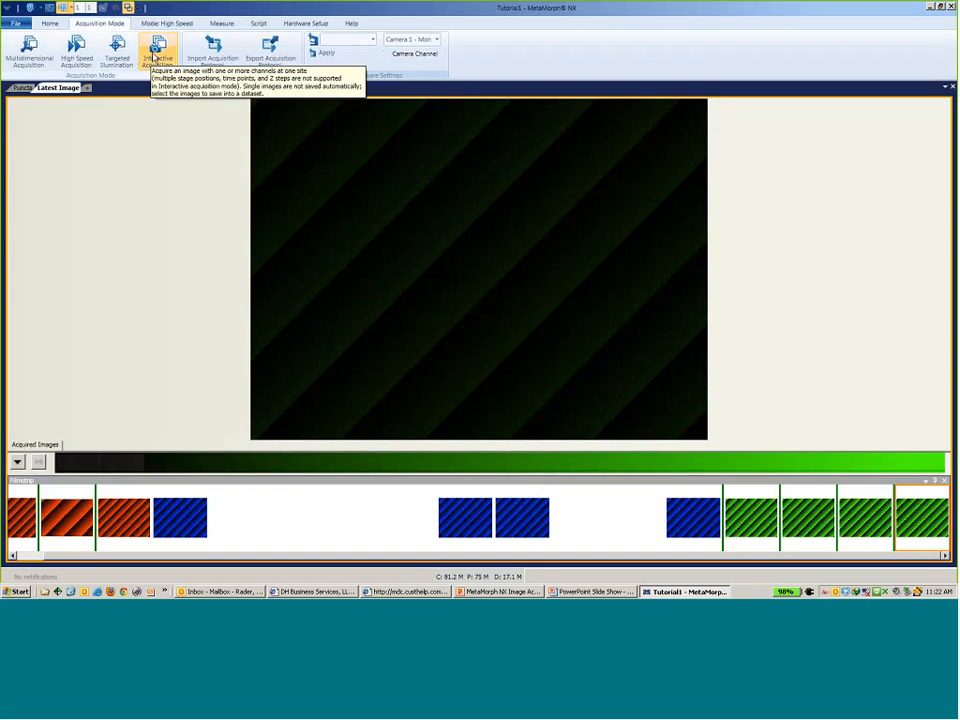
Step: Switch to interactive acquisition mode and remove the DAPI channel from the channel series
click(157, 60)
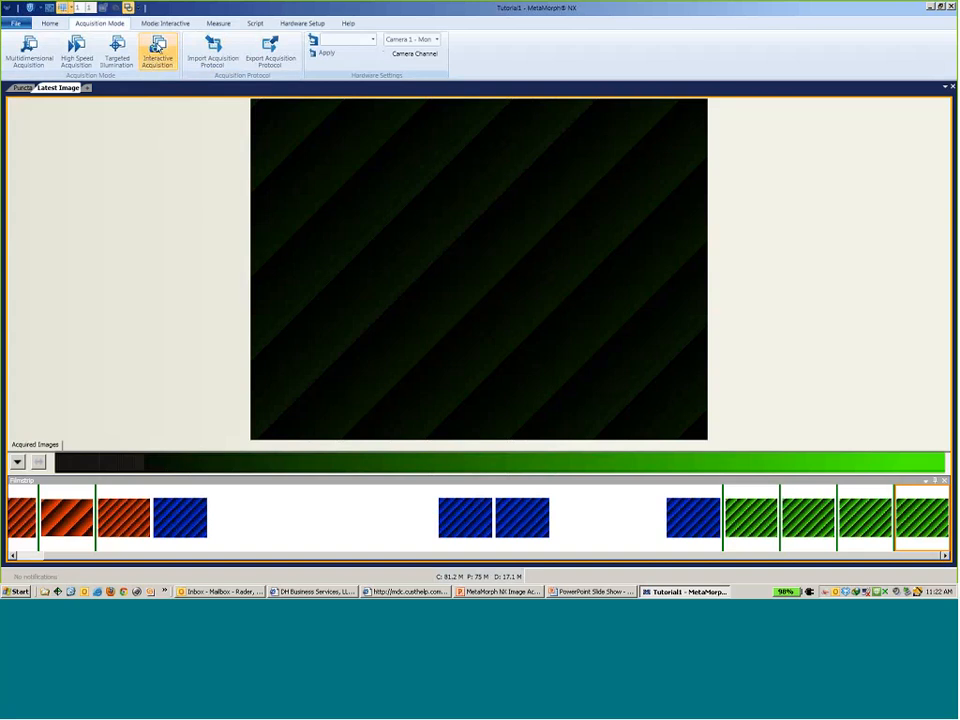
click(166, 23)
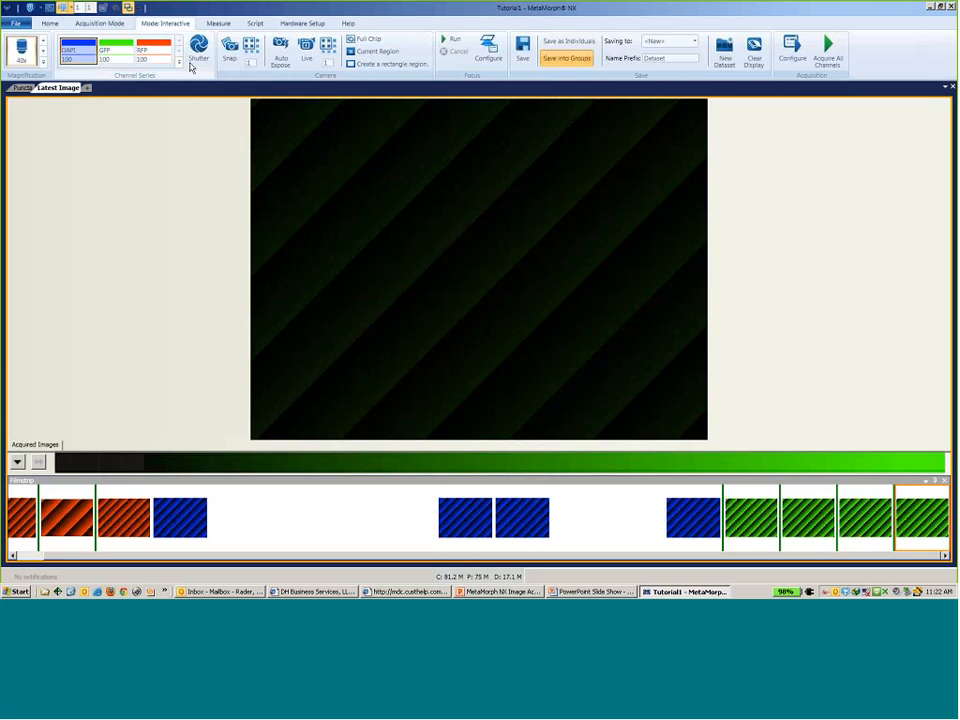
click(80, 60)
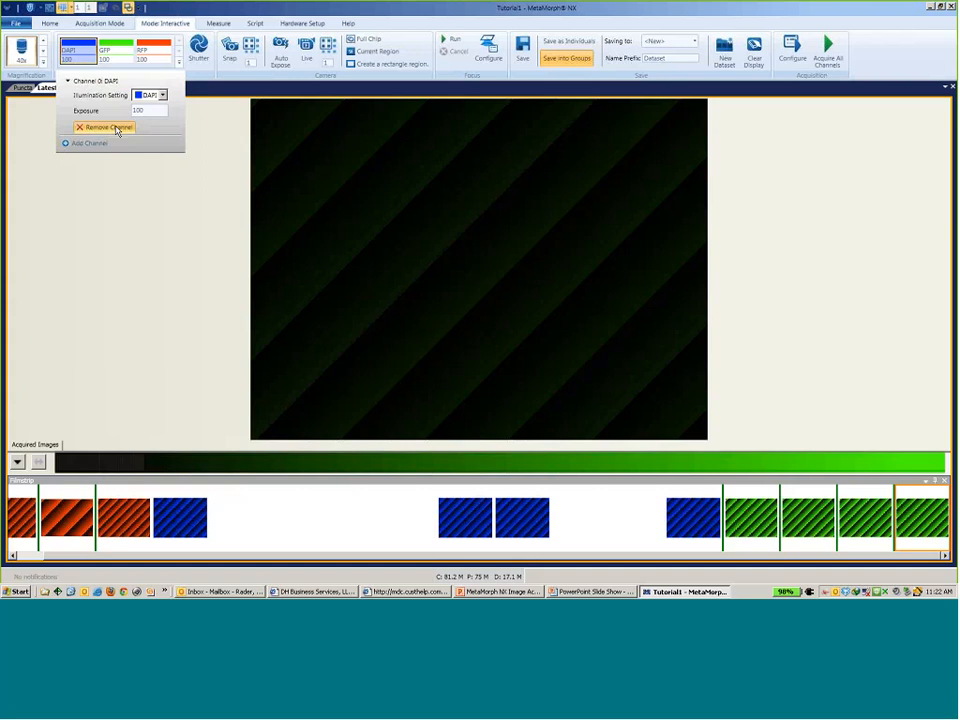
click(117, 130)
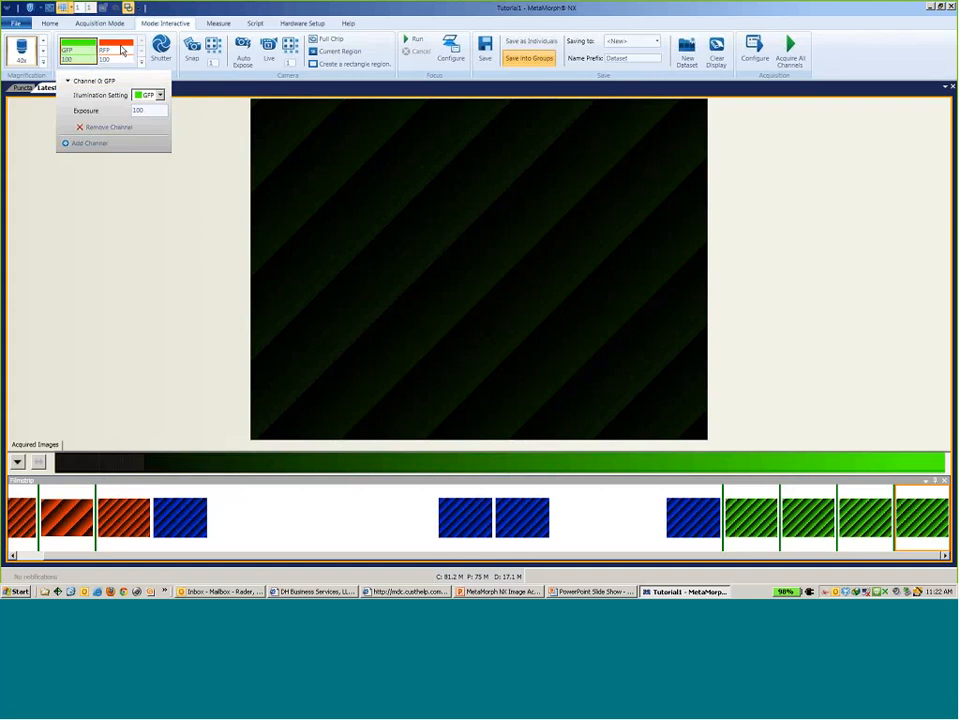
Step: Add a third channel to the channel series and set its illumination setting to DAPI
click(93, 145)
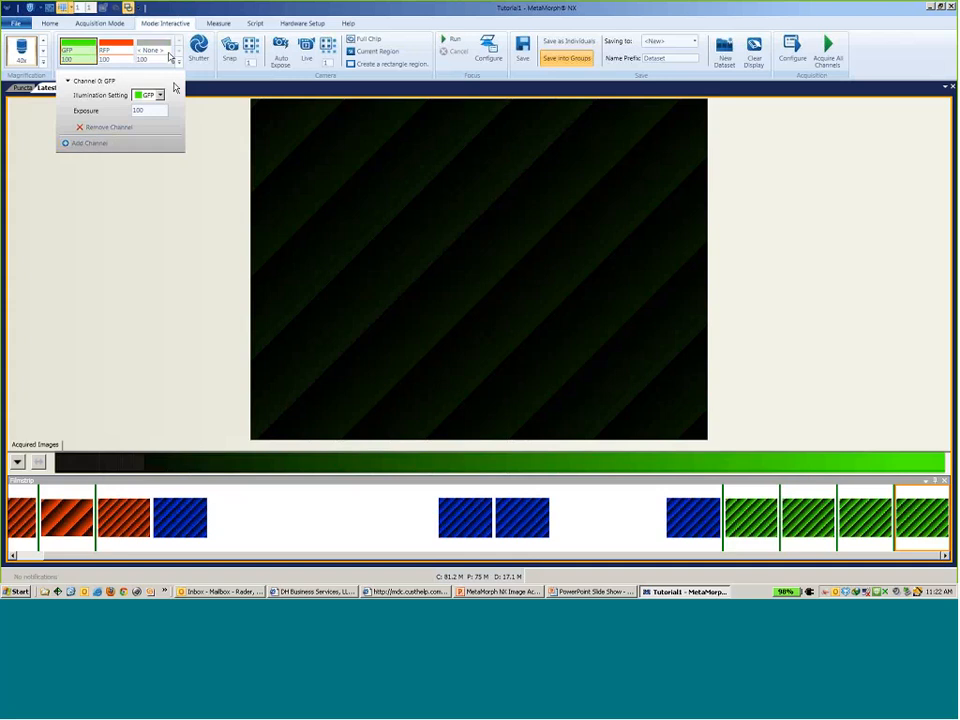
click(141, 55)
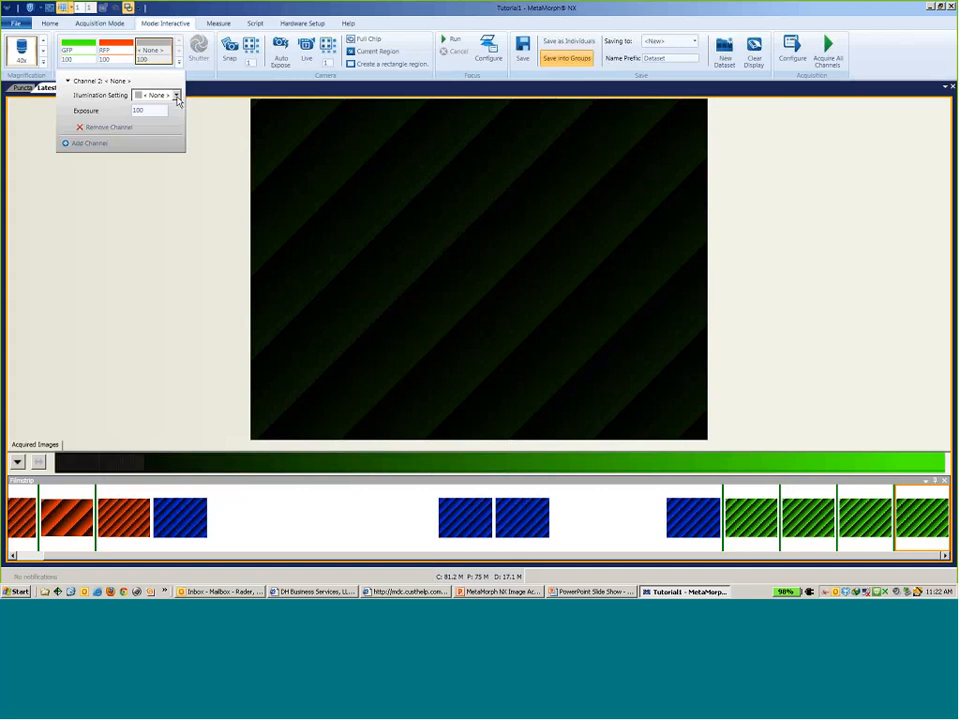
click(176, 95)
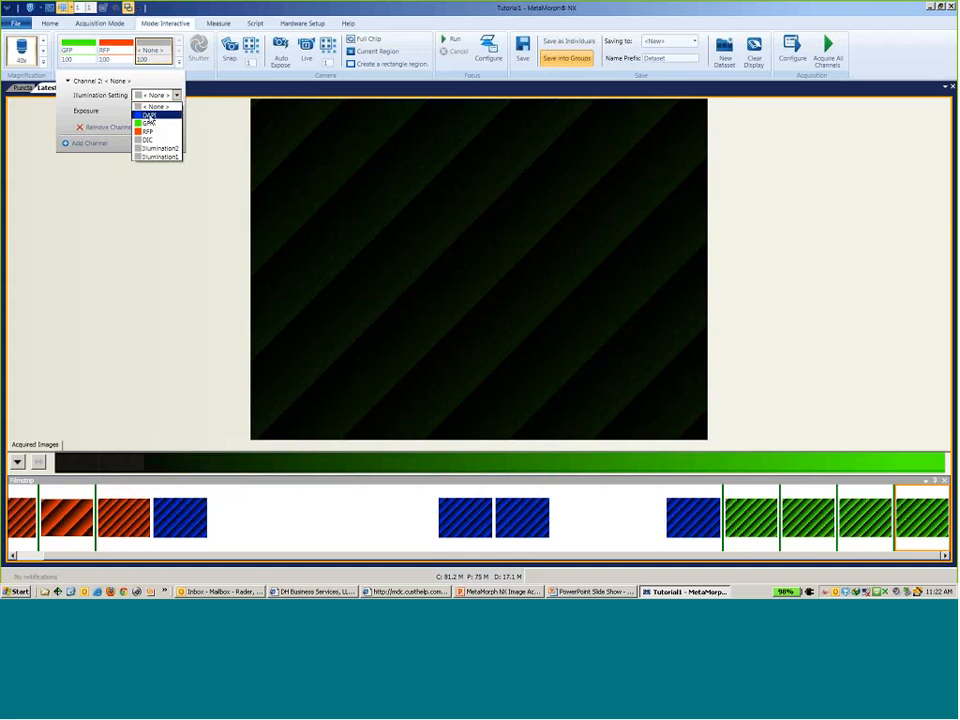
click(150, 116)
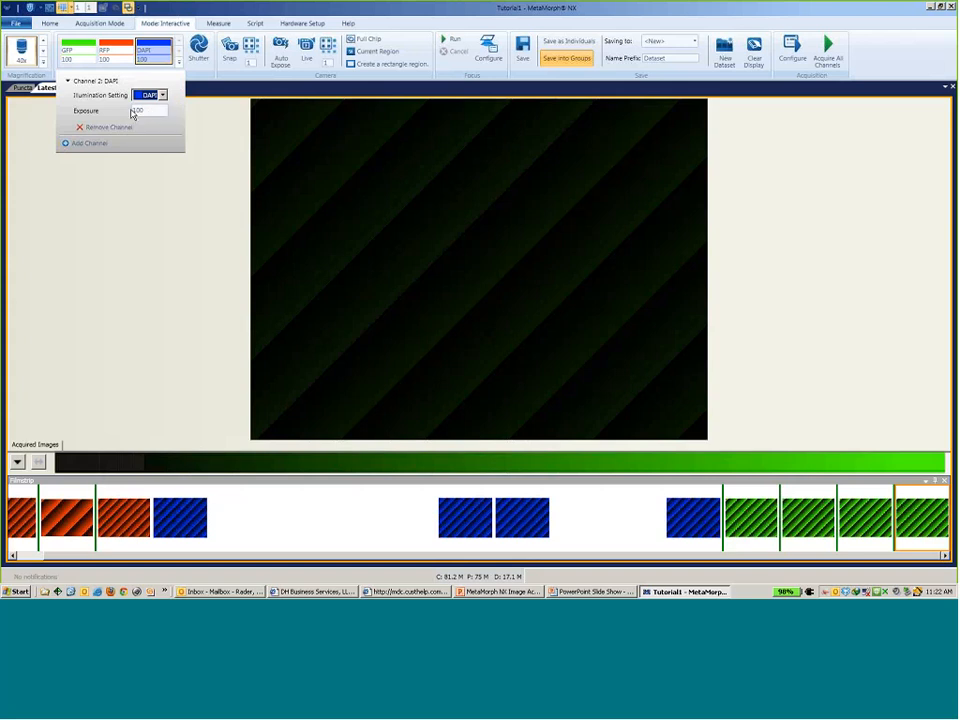
click(129, 112)
Step: Snap one image each in the DAPI, RFP and GFP channels
click(233, 53)
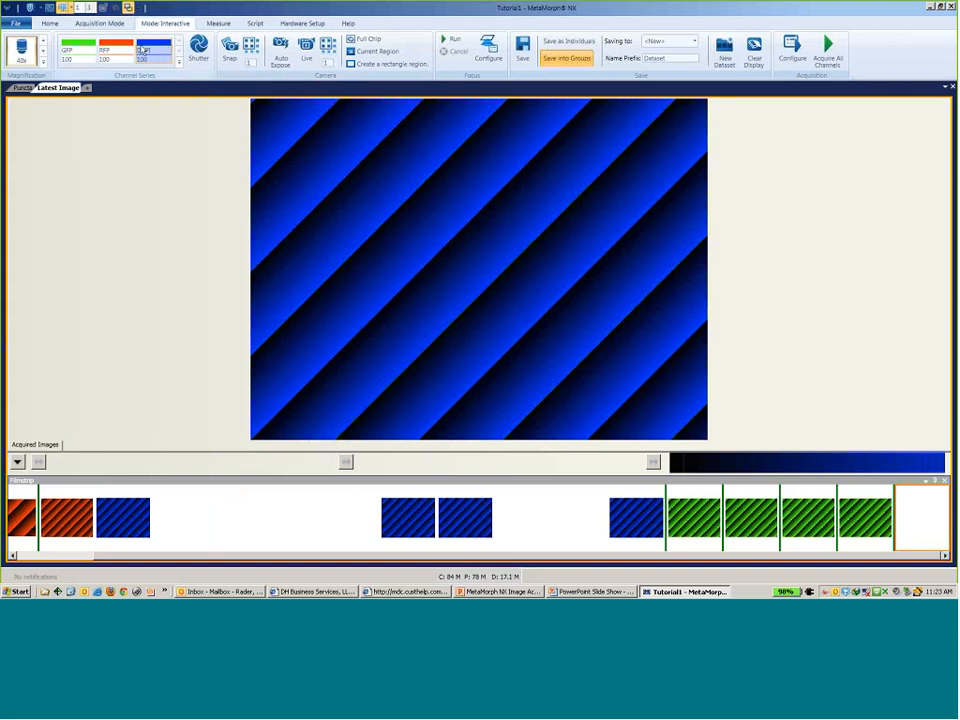
click(137, 54)
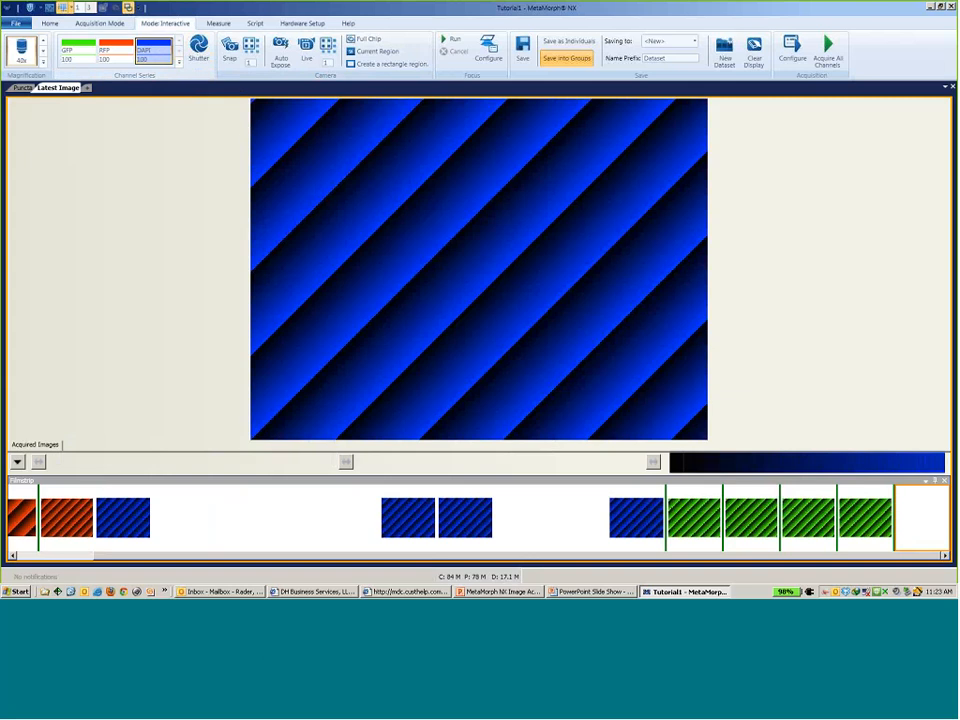
click(199, 50)
click(118, 60)
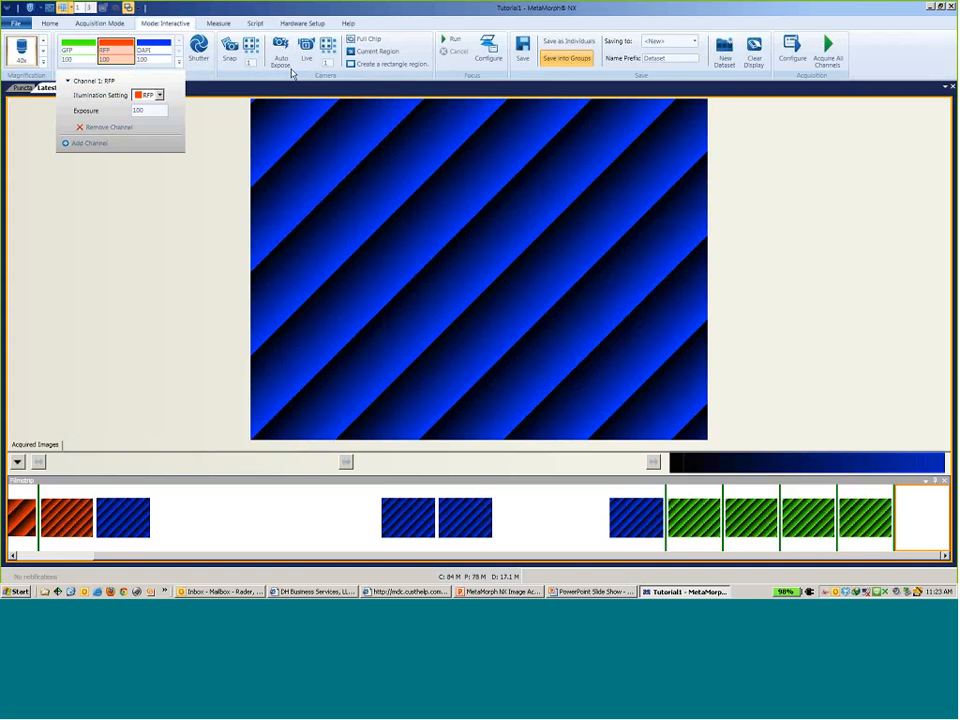
click(233, 57)
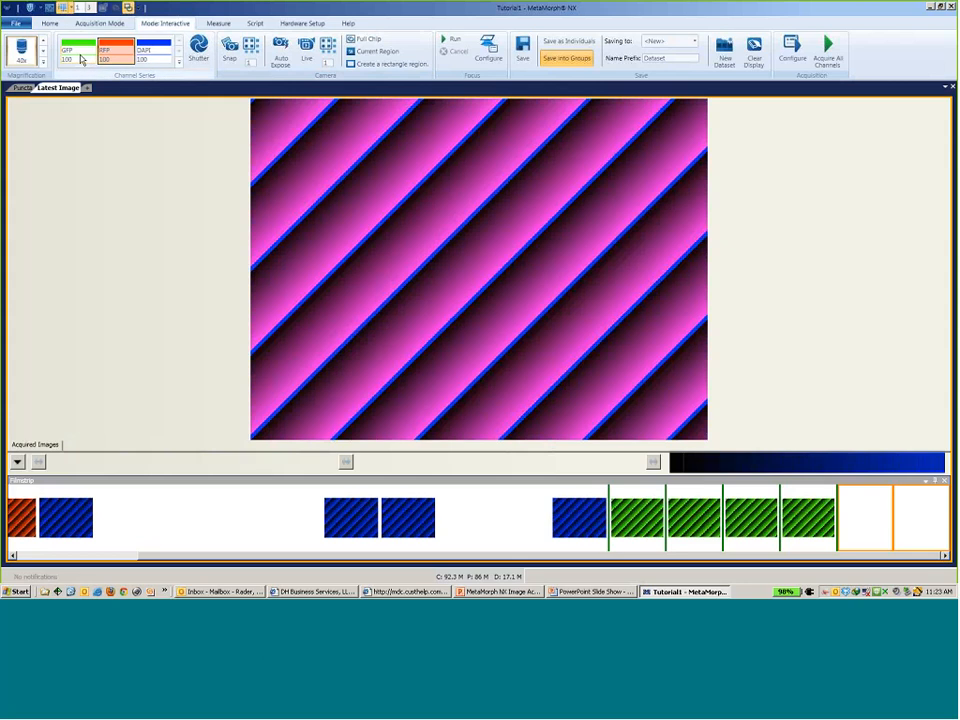
click(81, 59)
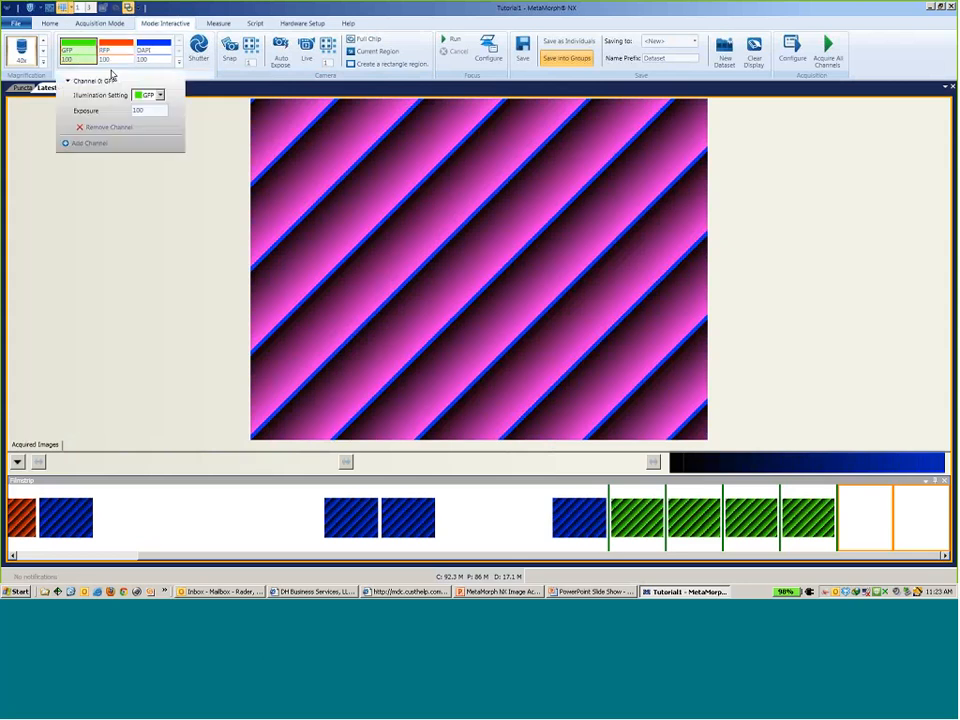
click(228, 52)
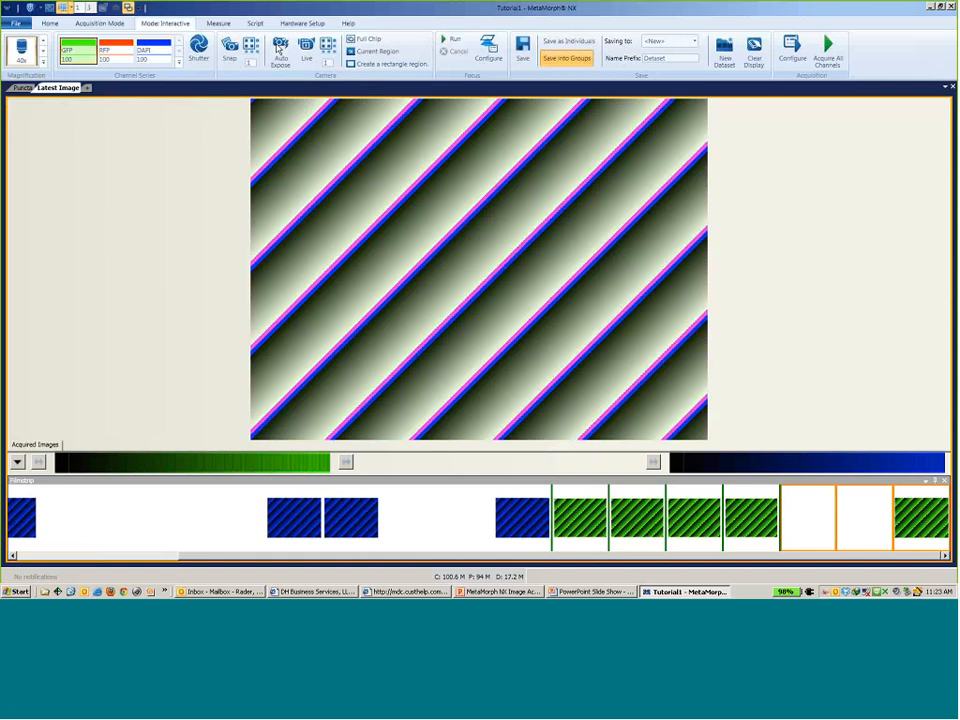
Step: Draw a rectangle region over the upper centre of the image and limit camera acquisition to the current region
click(306, 50)
click(356, 39)
click(355, 64)
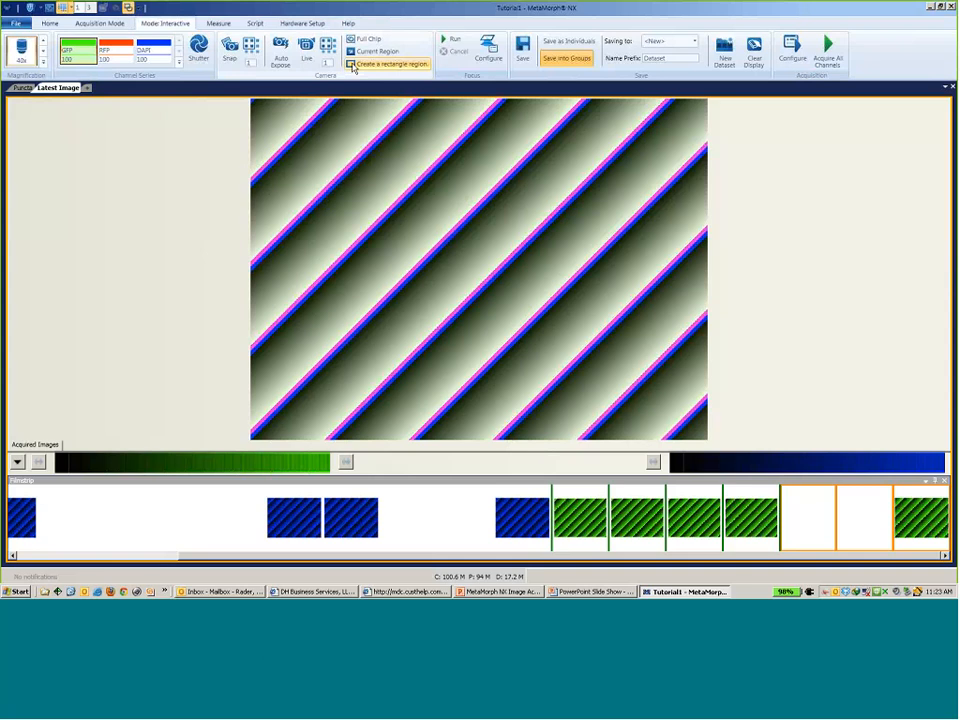
click(376, 66)
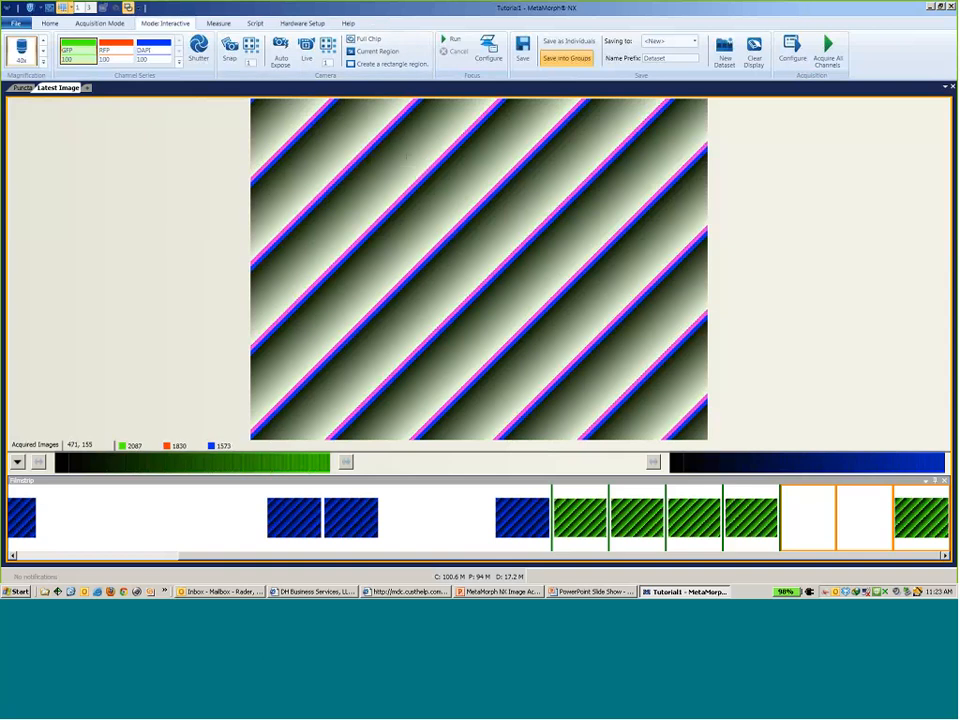
drag(395, 147, 575, 306)
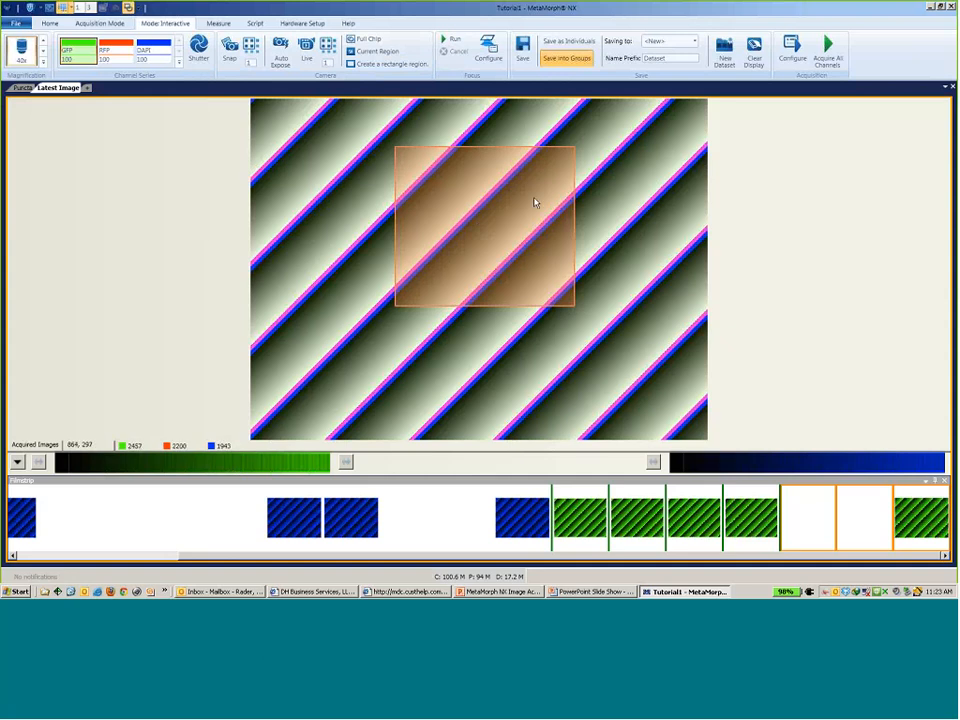
click(385, 56)
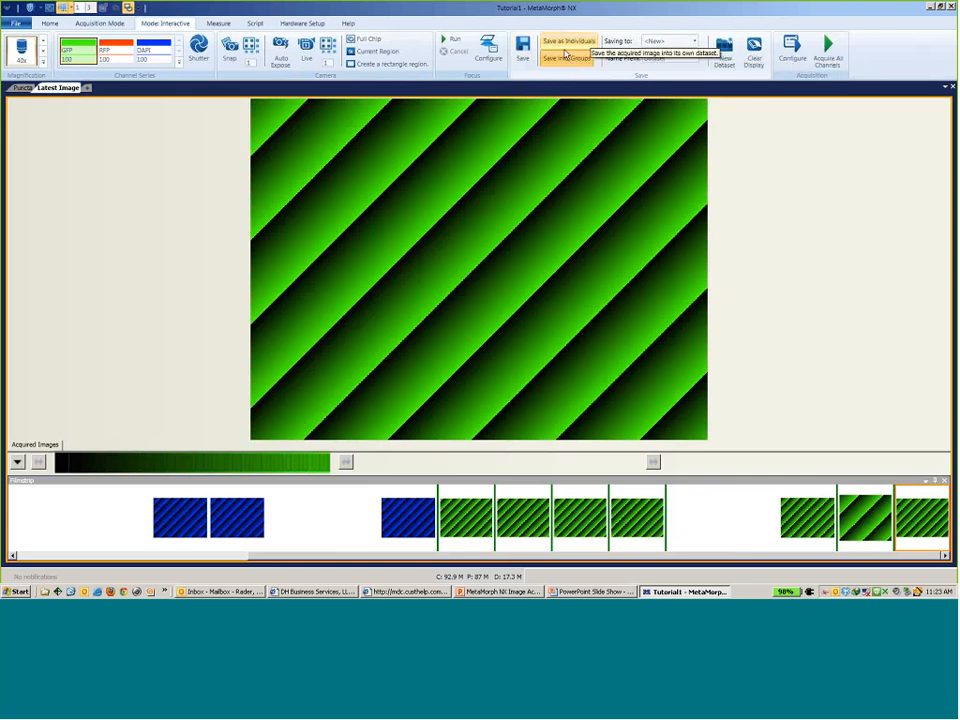
Step: Set acquired images to save as individuals and save the current GFP image into its own dataset
click(566, 57)
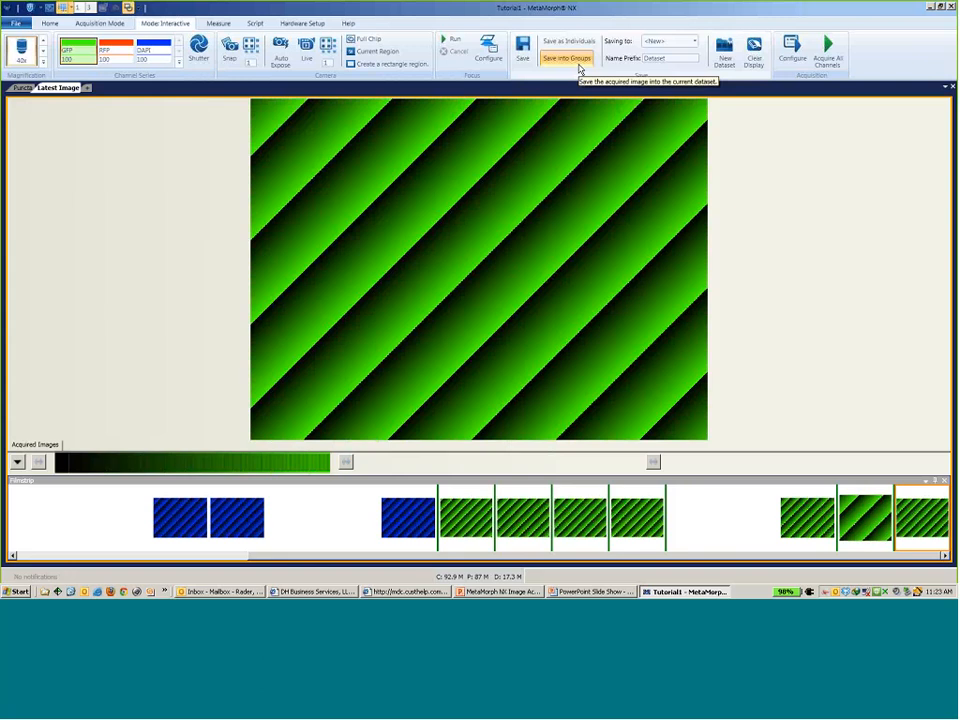
click(562, 56)
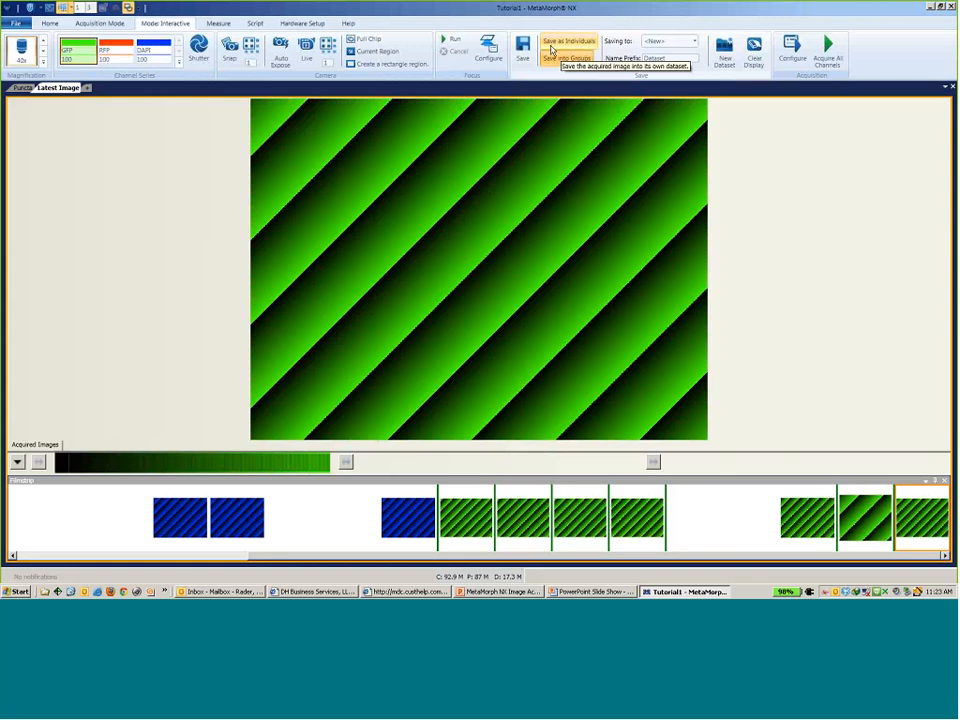
click(567, 44)
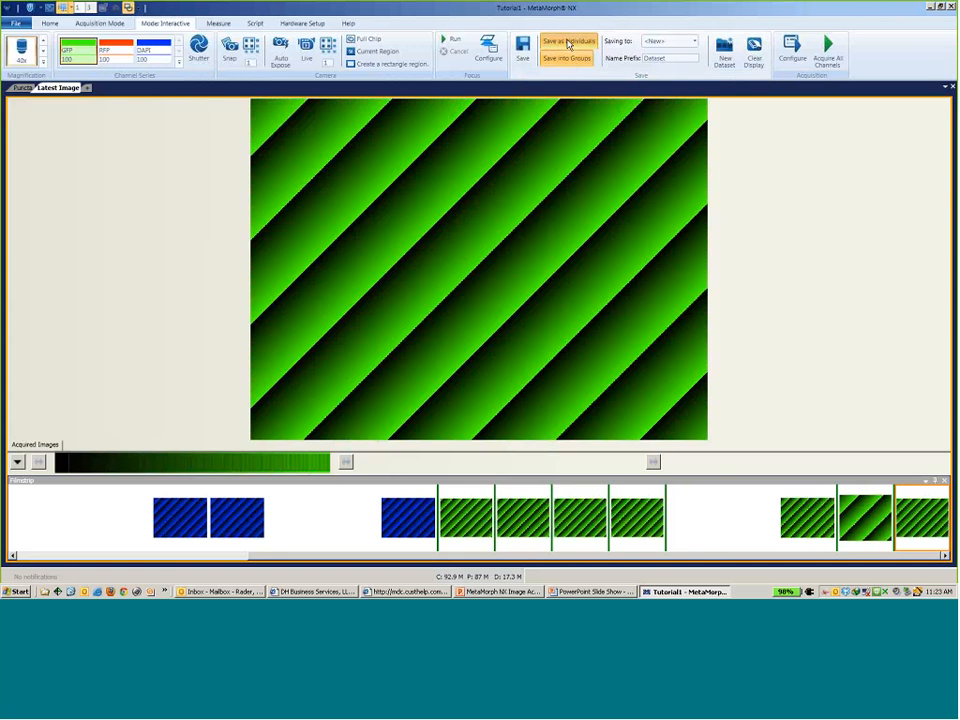
click(569, 44)
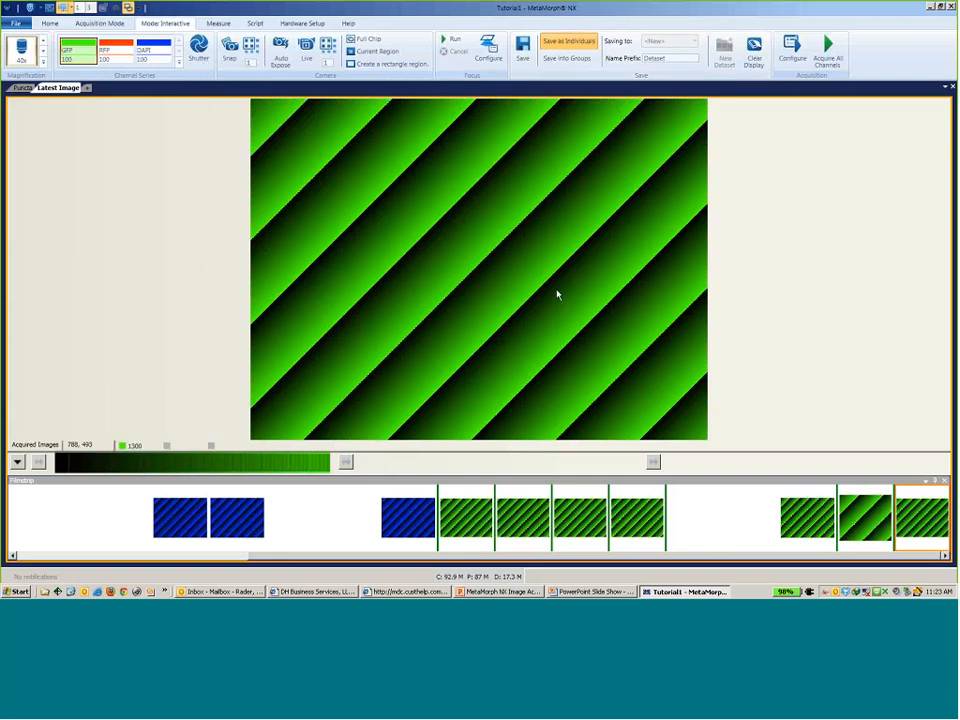
click(500, 60)
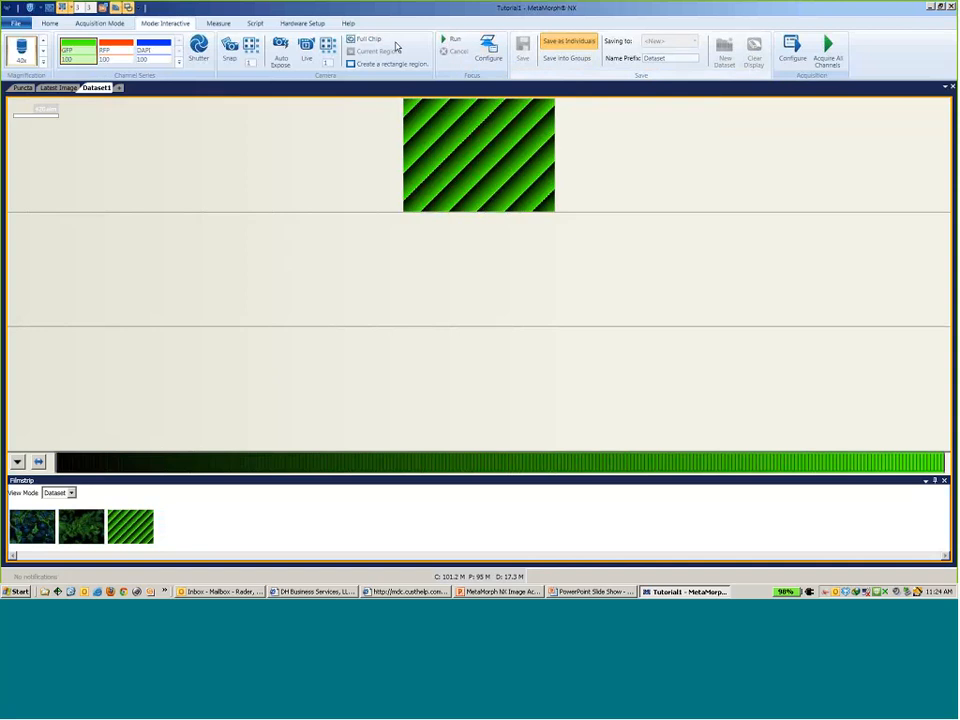
Step: Snap a new set of images, one each in the GFP, RFP and DAPI channels
click(230, 50)
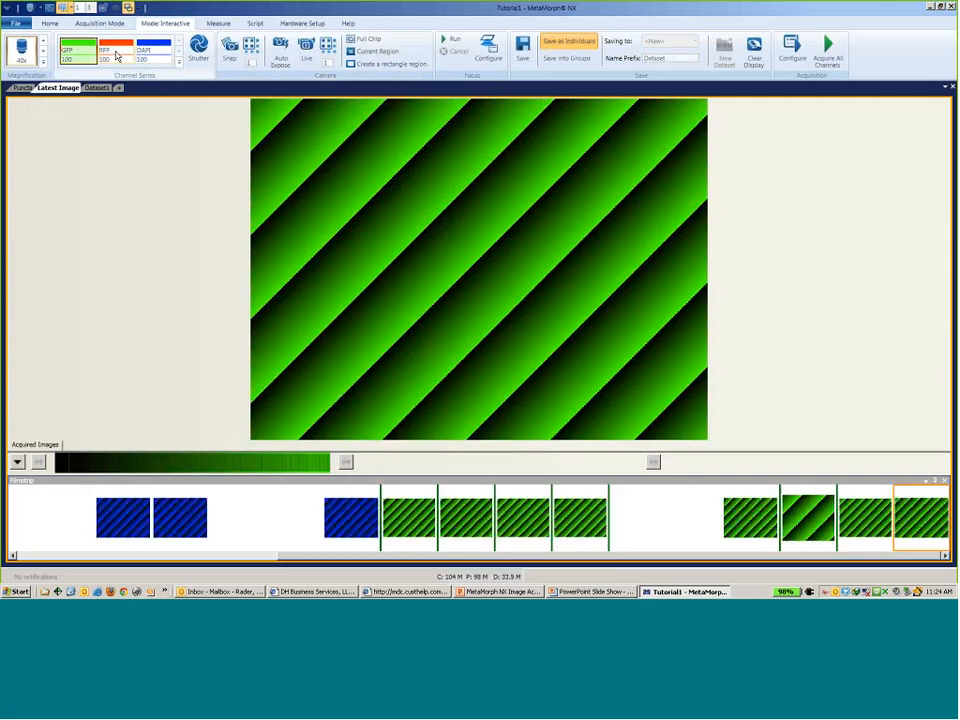
click(116, 56)
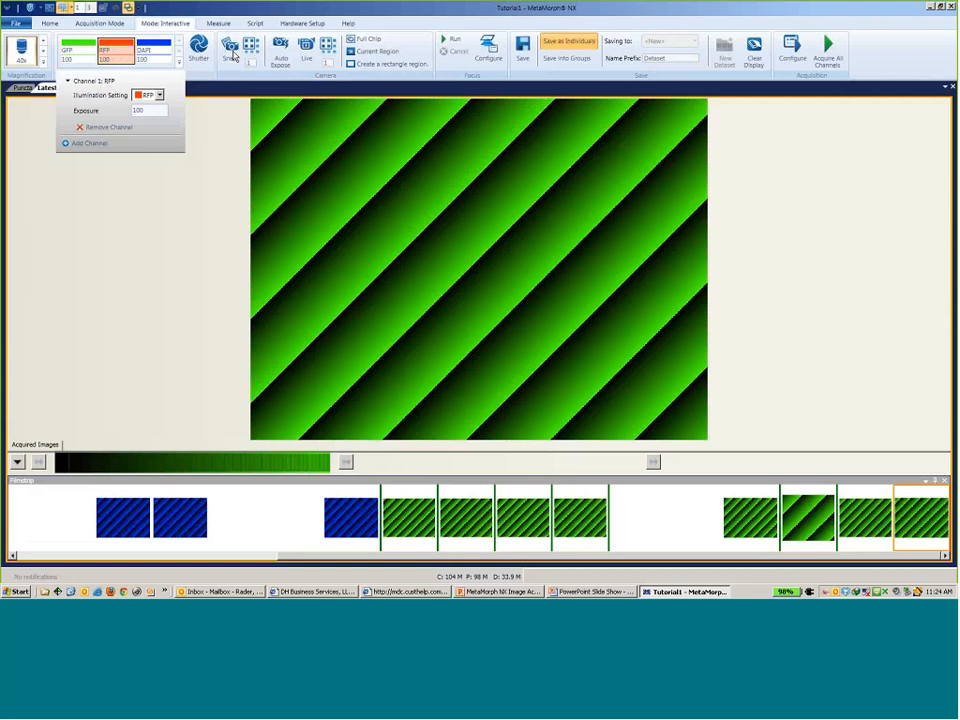
click(229, 63)
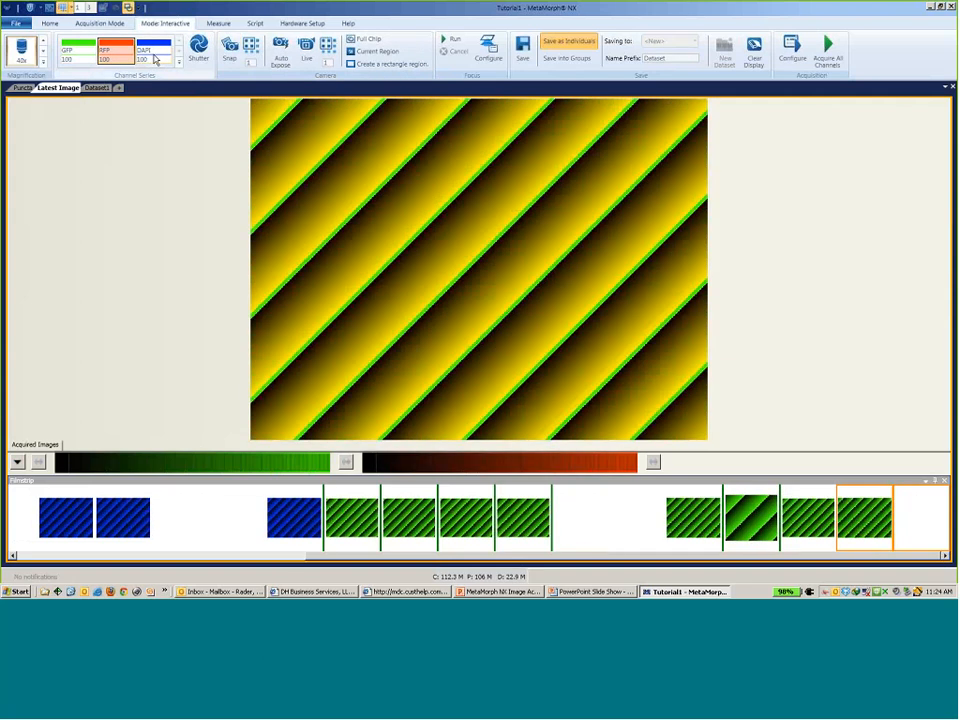
click(155, 60)
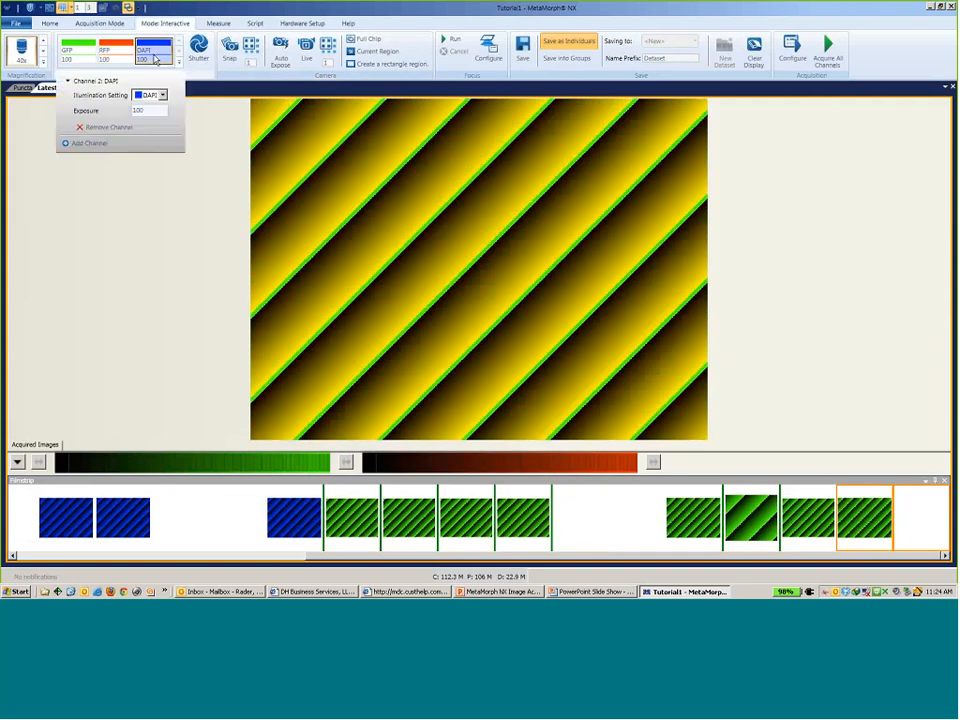
click(231, 52)
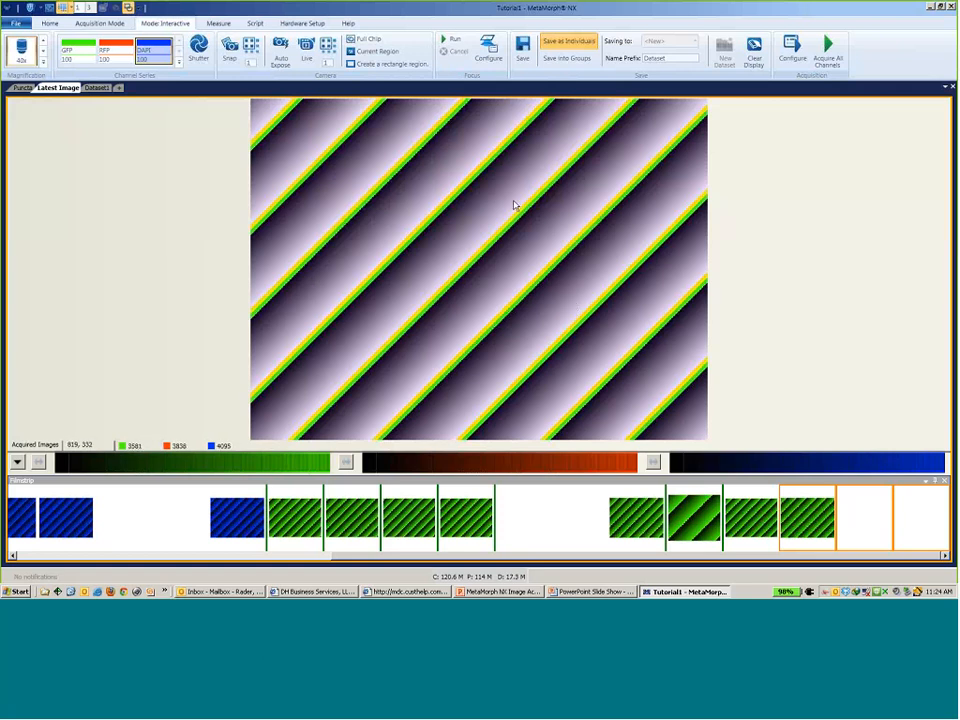
Step: Set acquired images to save into groups, with Dataset1 as the destination dataset
click(562, 63)
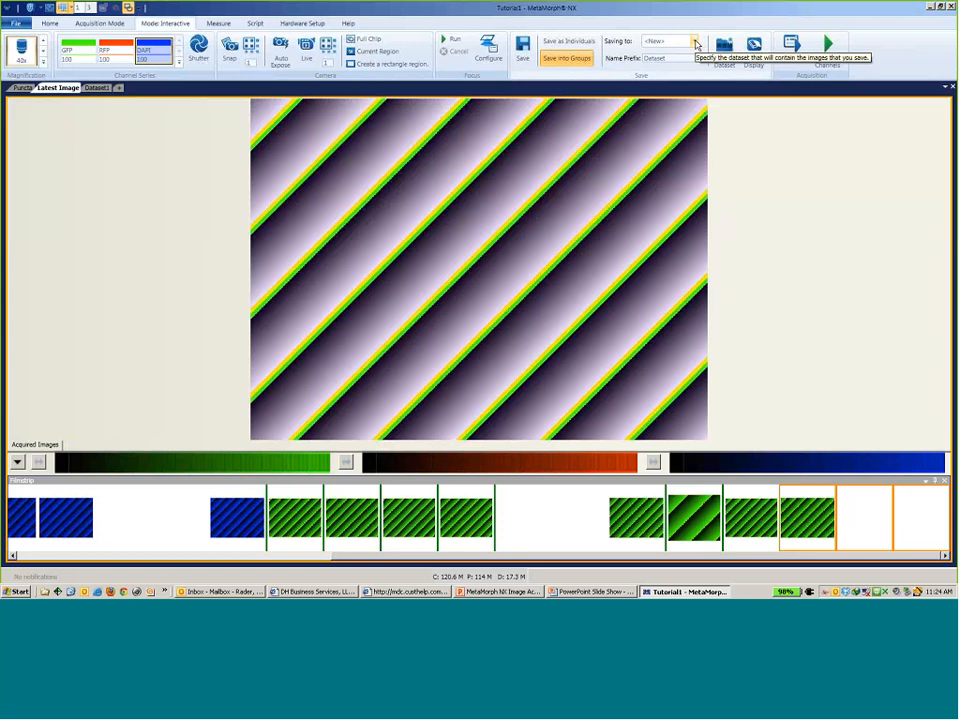
click(696, 42)
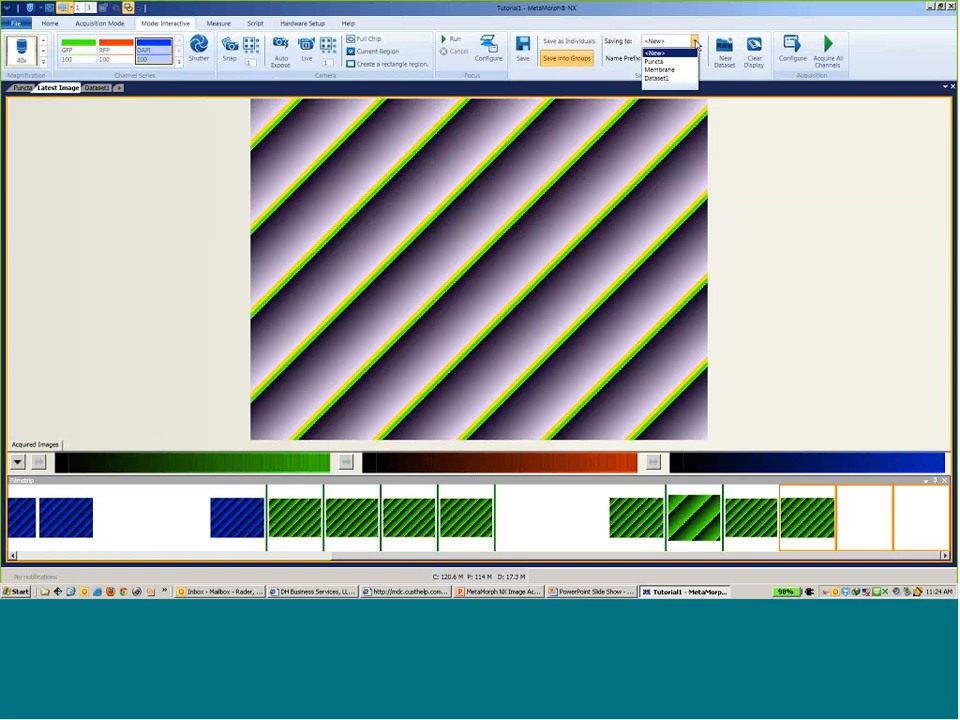
click(658, 79)
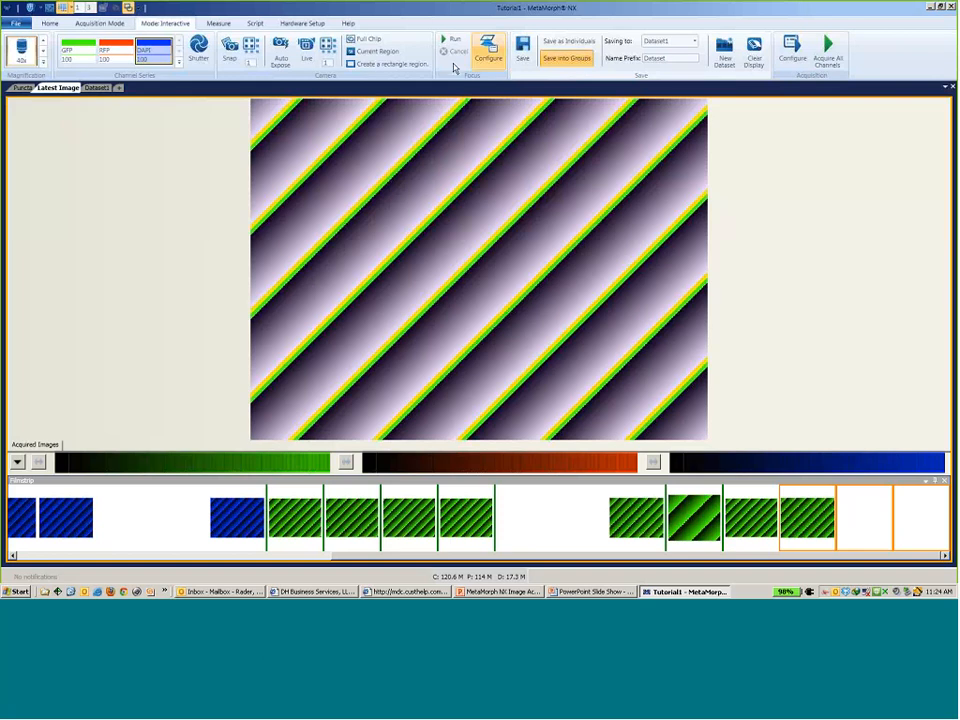
click(348, 65)
Step: Open Dataset1 and examine its saved images, returning to the interactive acquisition controls
click(281, 52)
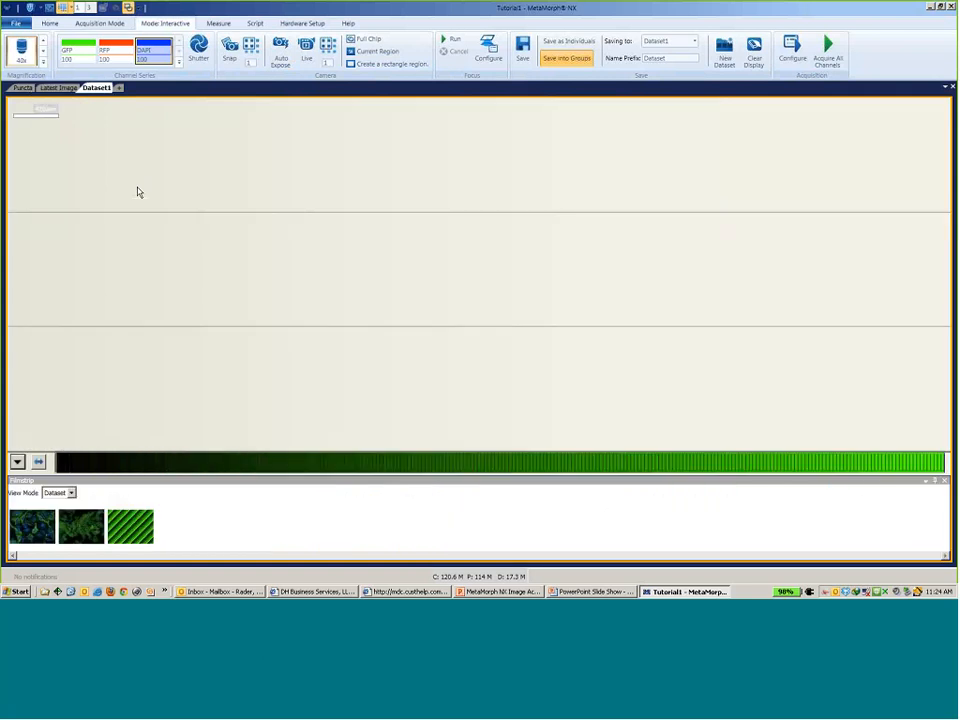
click(134, 537)
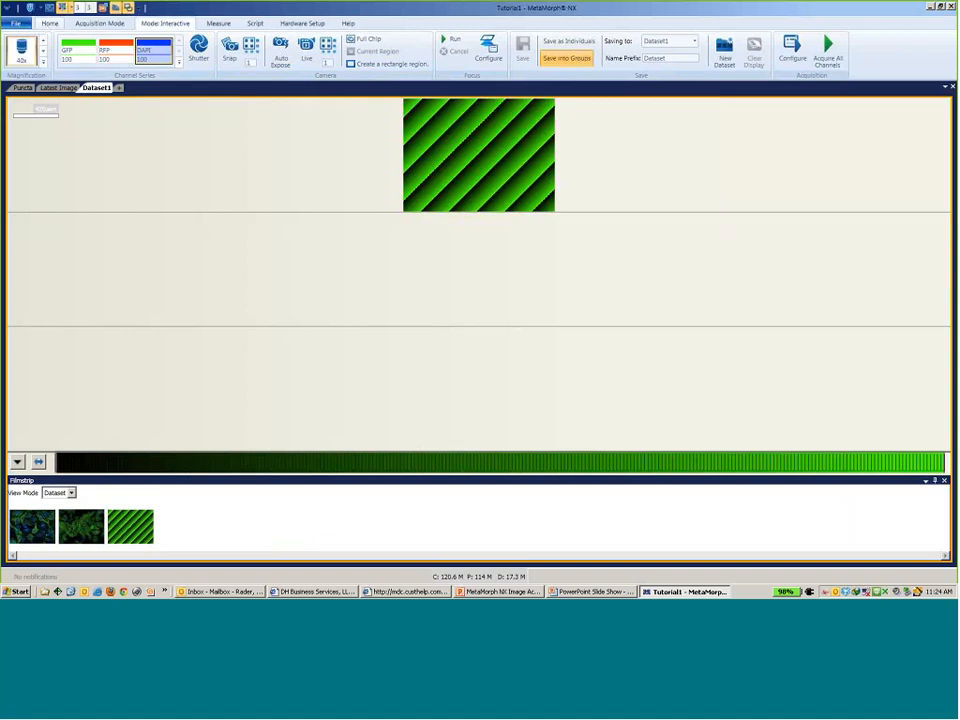
click(97, 88)
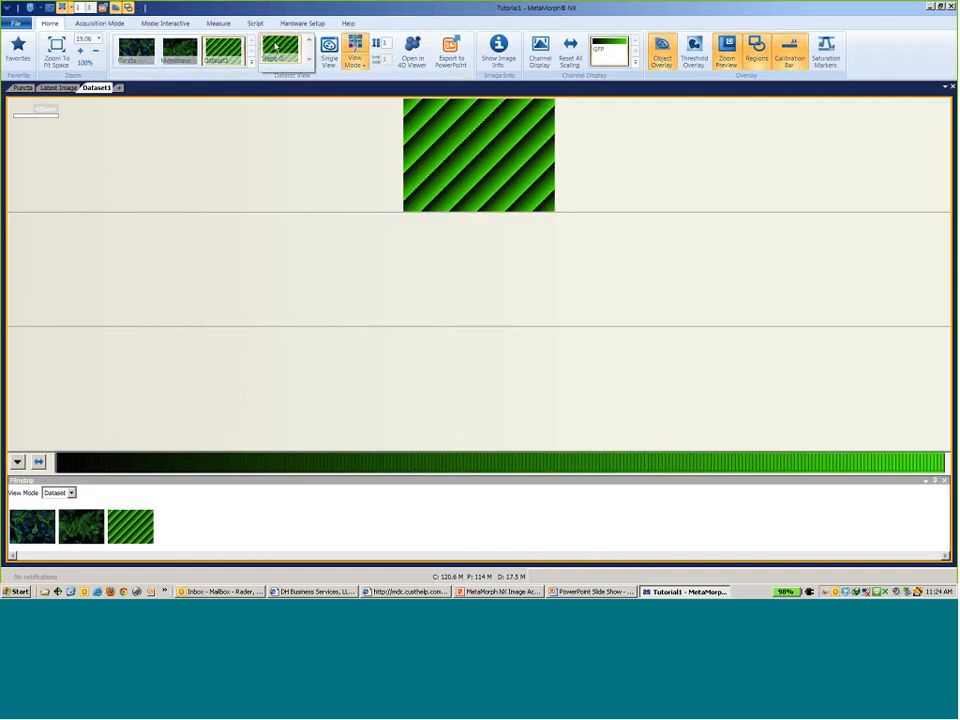
click(271, 63)
click(168, 23)
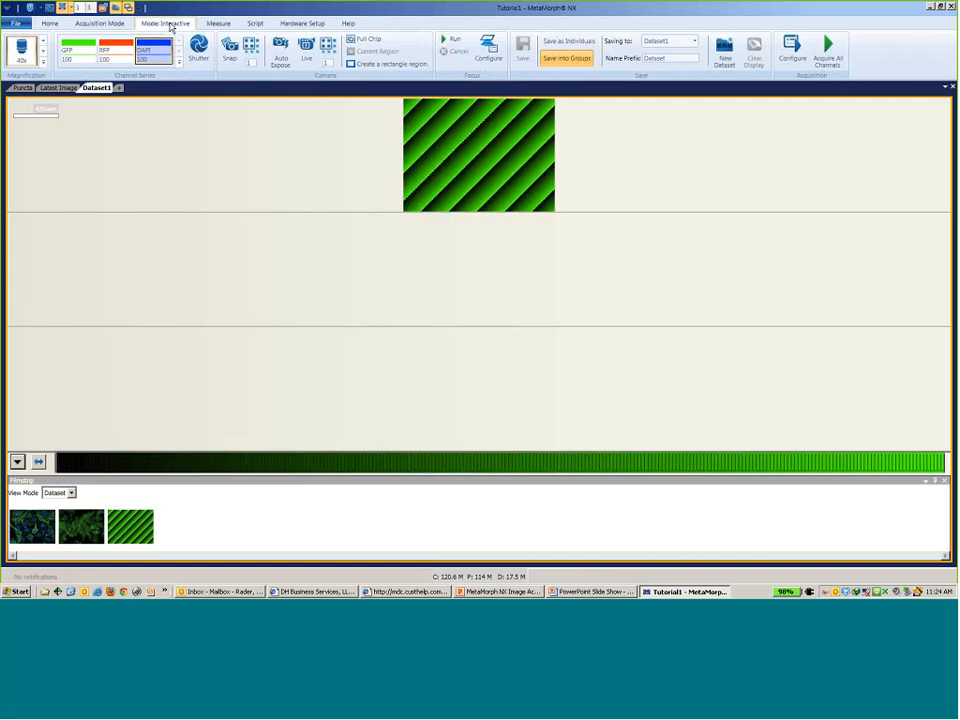
Step: Set acquired images to save as individuals instead of into groups
click(199, 48)
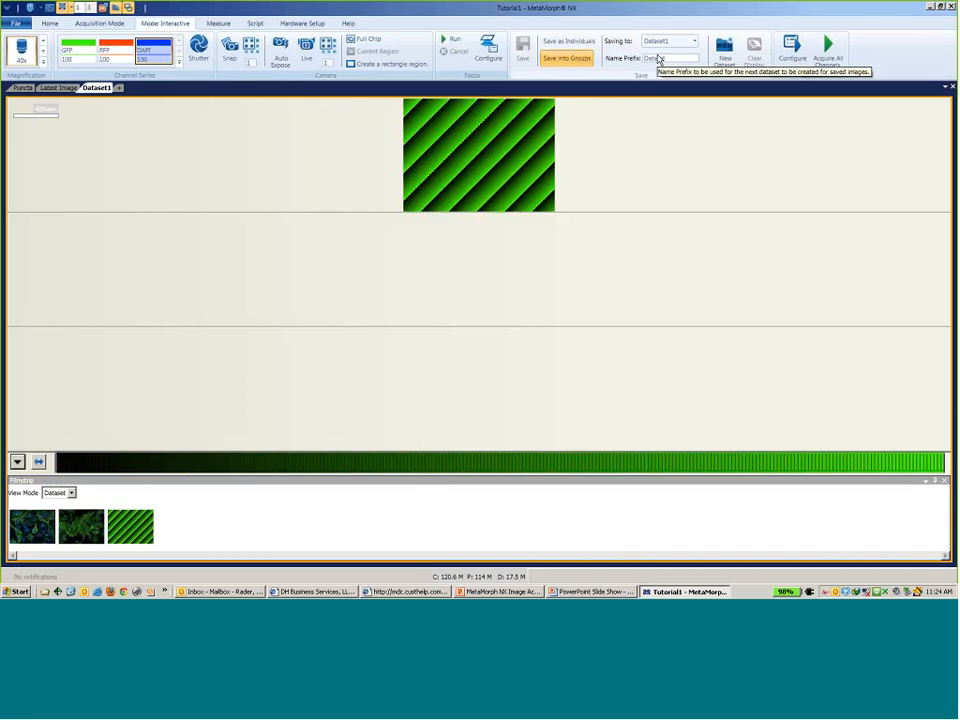
click(569, 60)
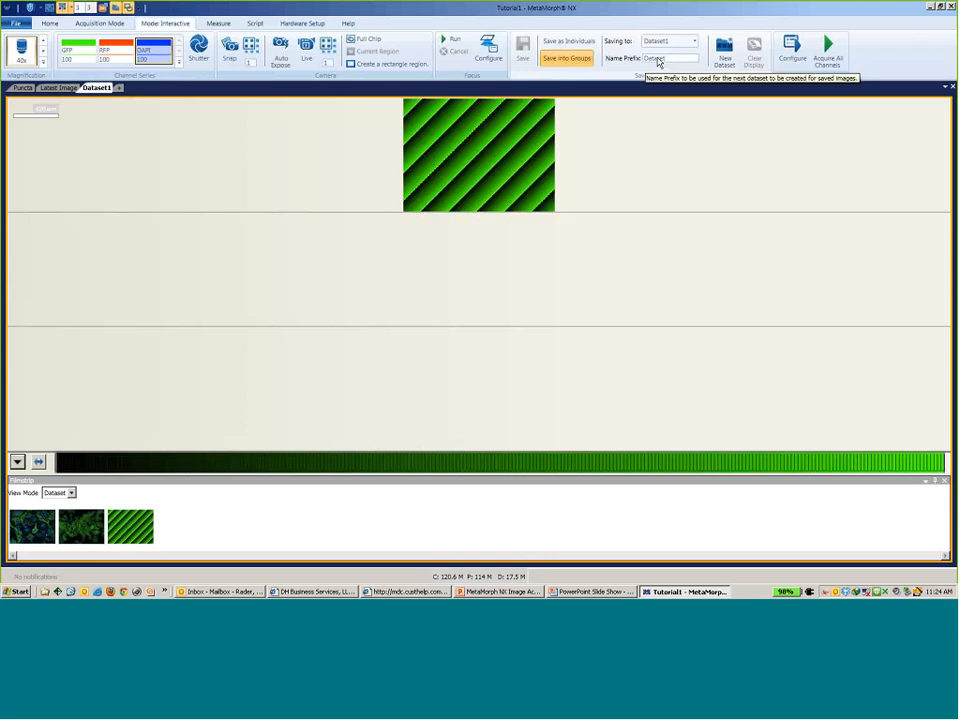
click(566, 60)
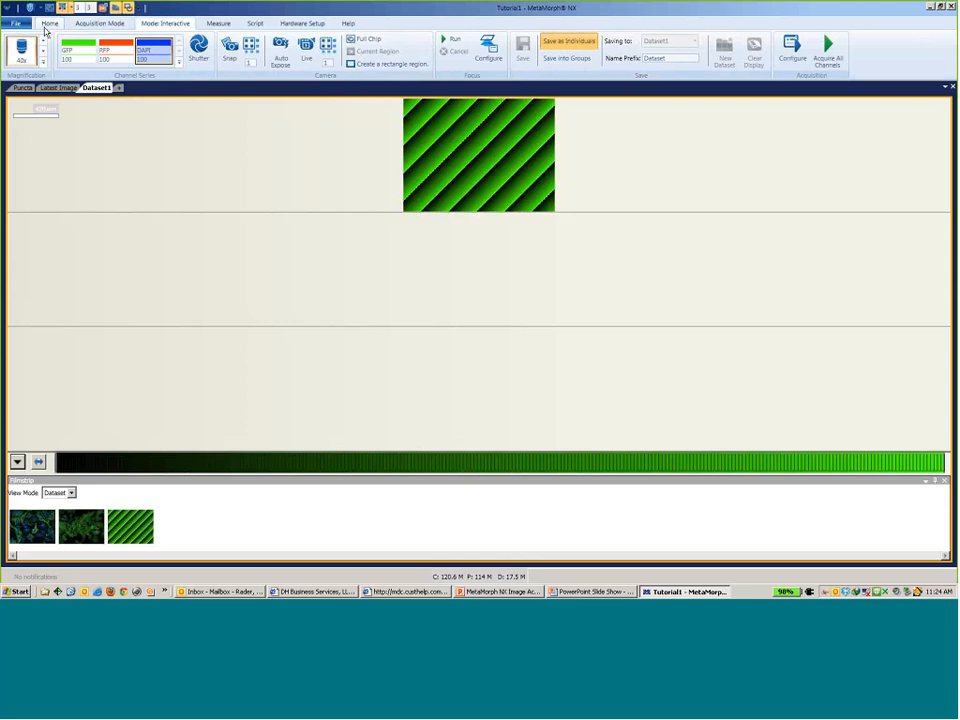
Step: Examine the stage positions of Dataset1 and set the filmstrip's view mode to Stage
click(49, 23)
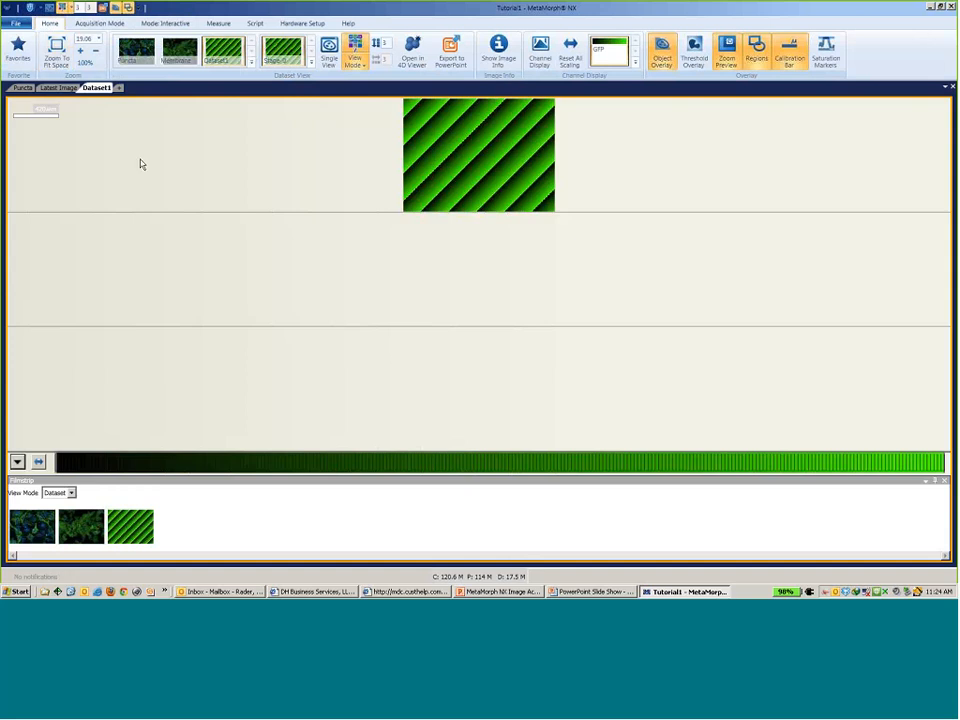
click(143, 527)
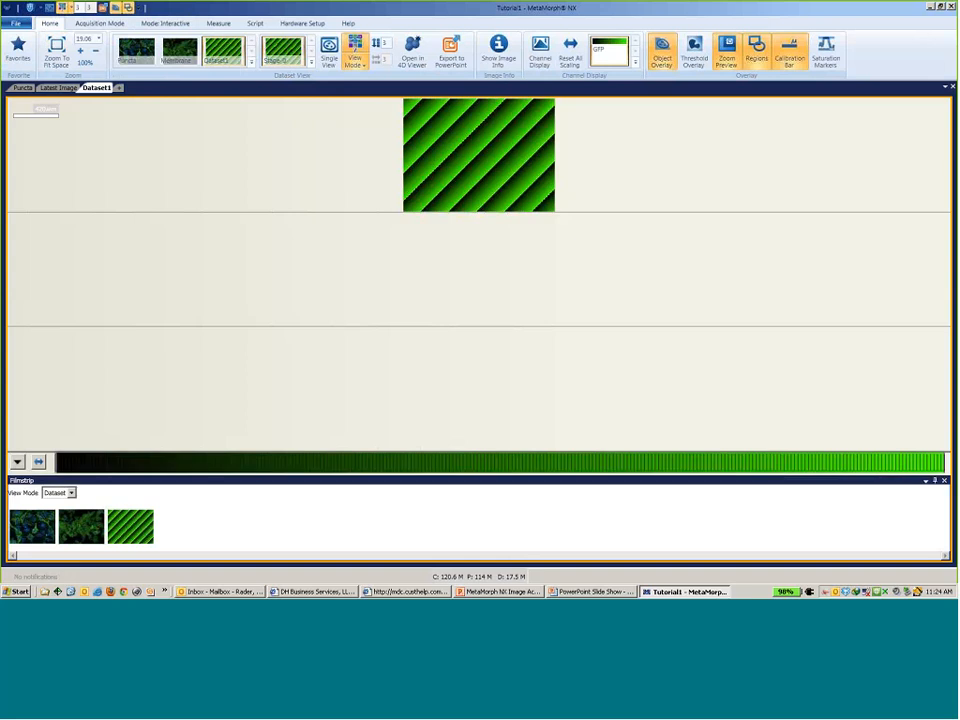
click(310, 66)
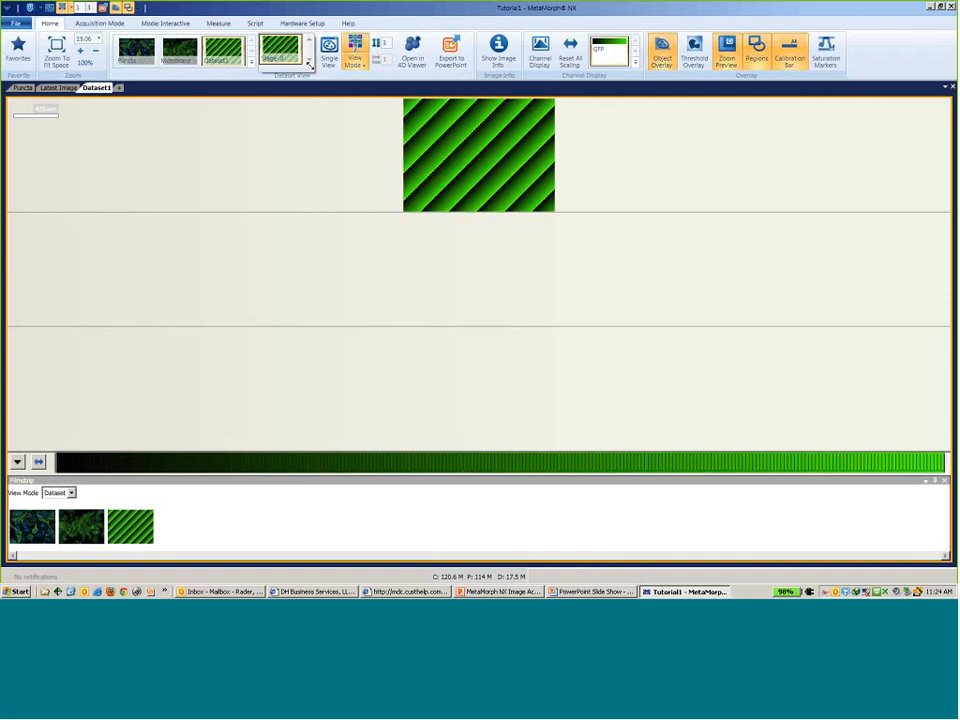
click(71, 493)
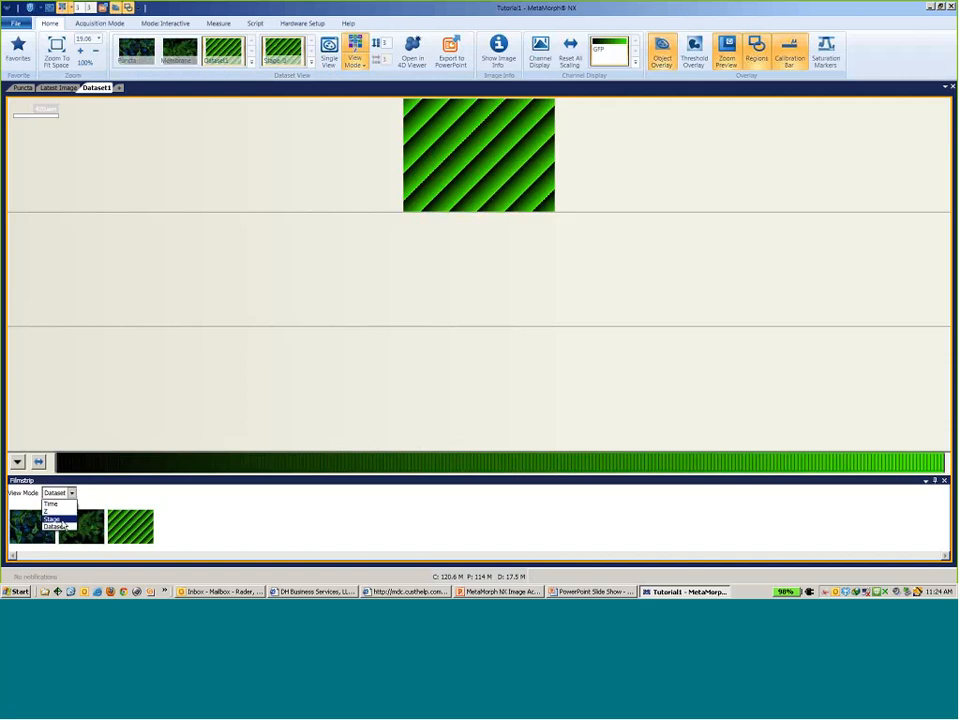
click(62, 522)
key(Up)
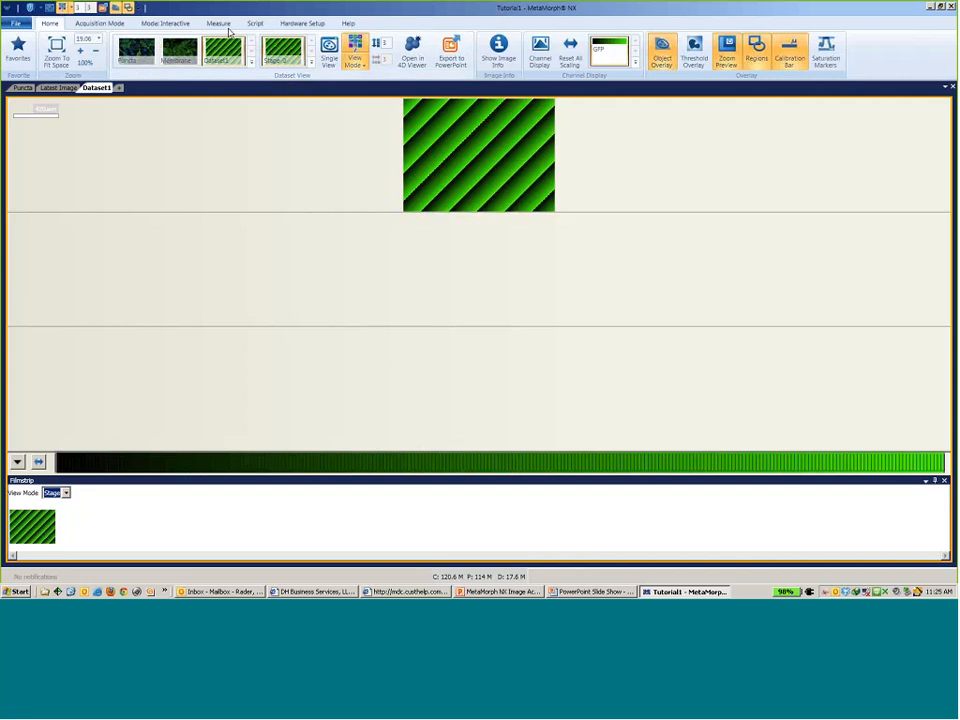
Step: Return to the interactive acquisition controls and set acquired images to save into groups
click(151, 23)
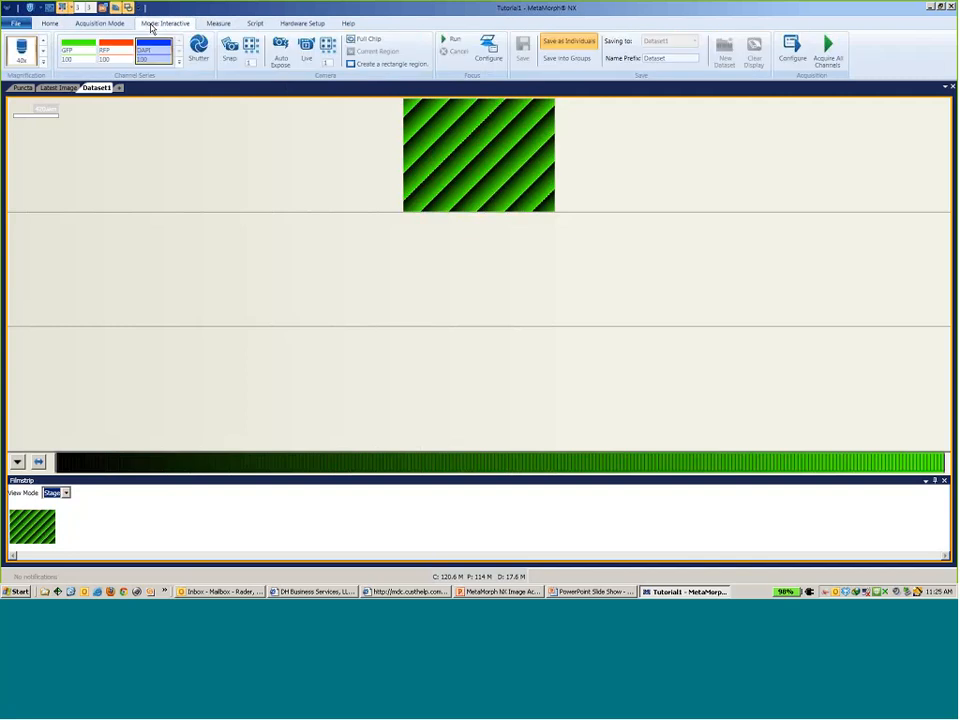
click(288, 48)
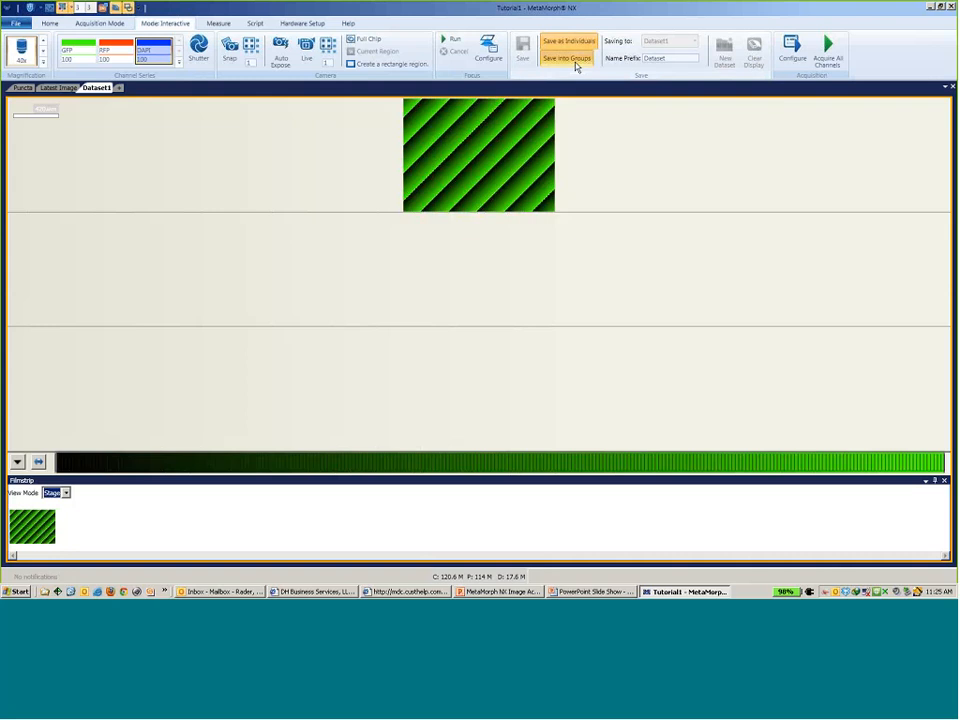
click(568, 58)
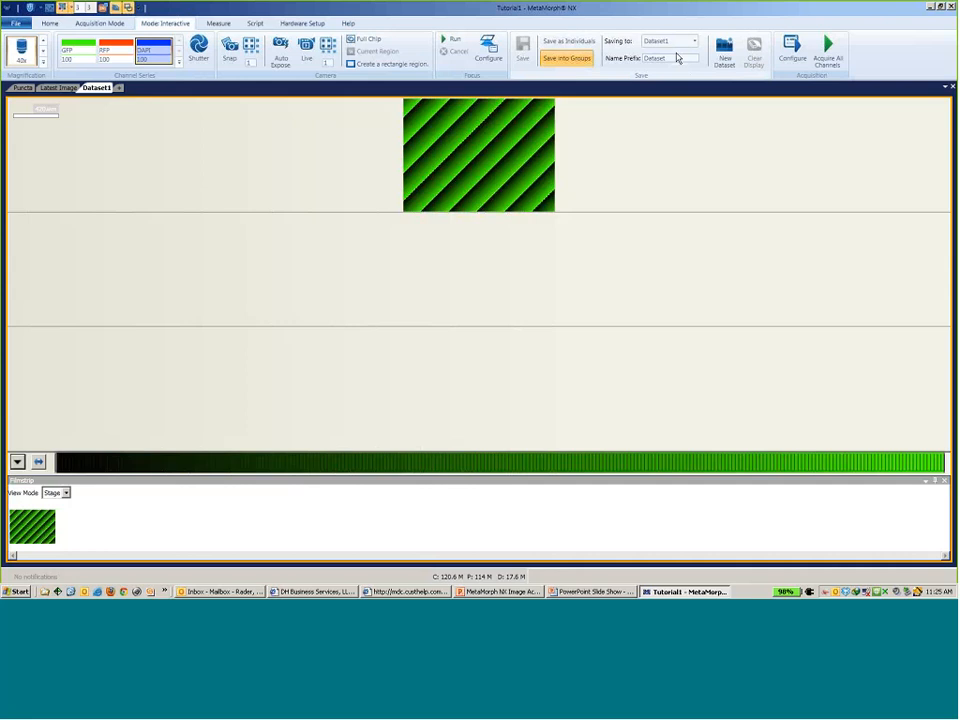
click(423, 66)
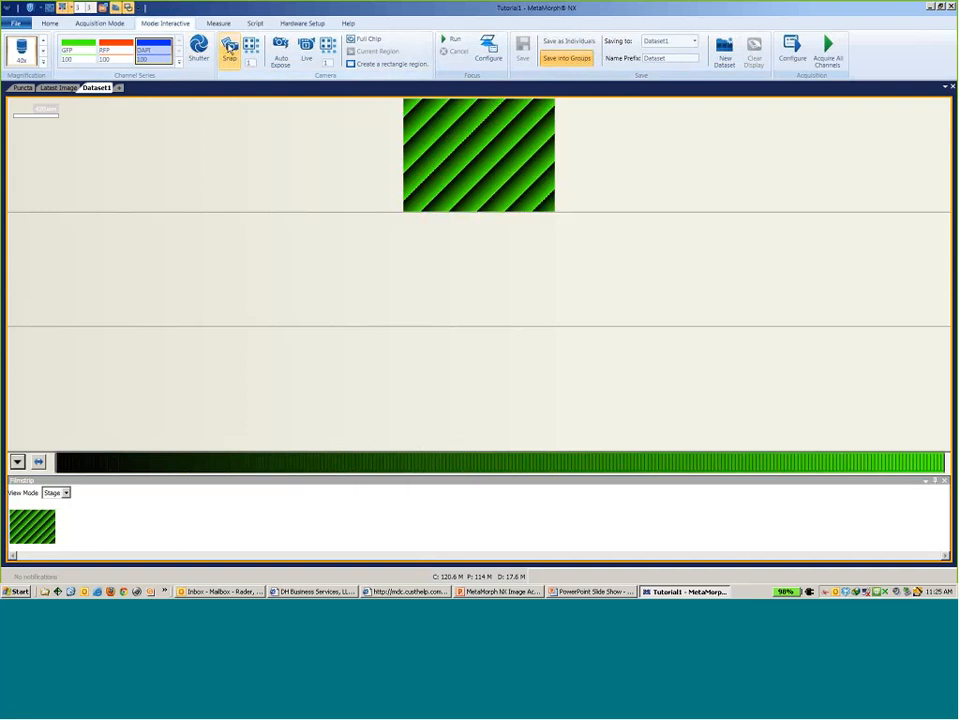
Step: Snap a new image in each of the DAPI, RFP and GFP channels
click(230, 50)
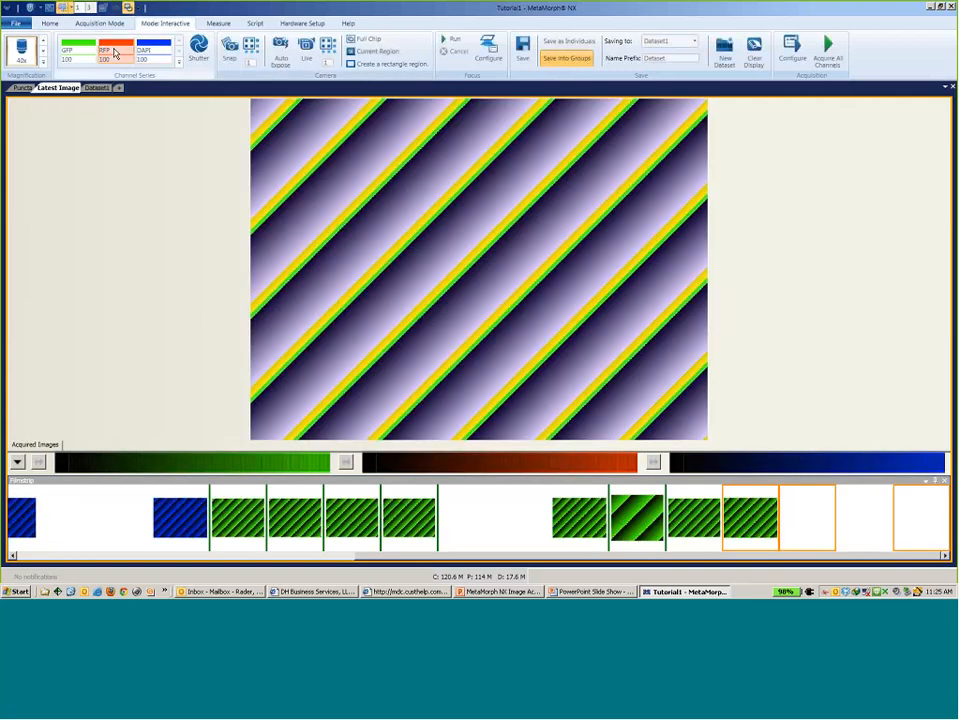
click(116, 52)
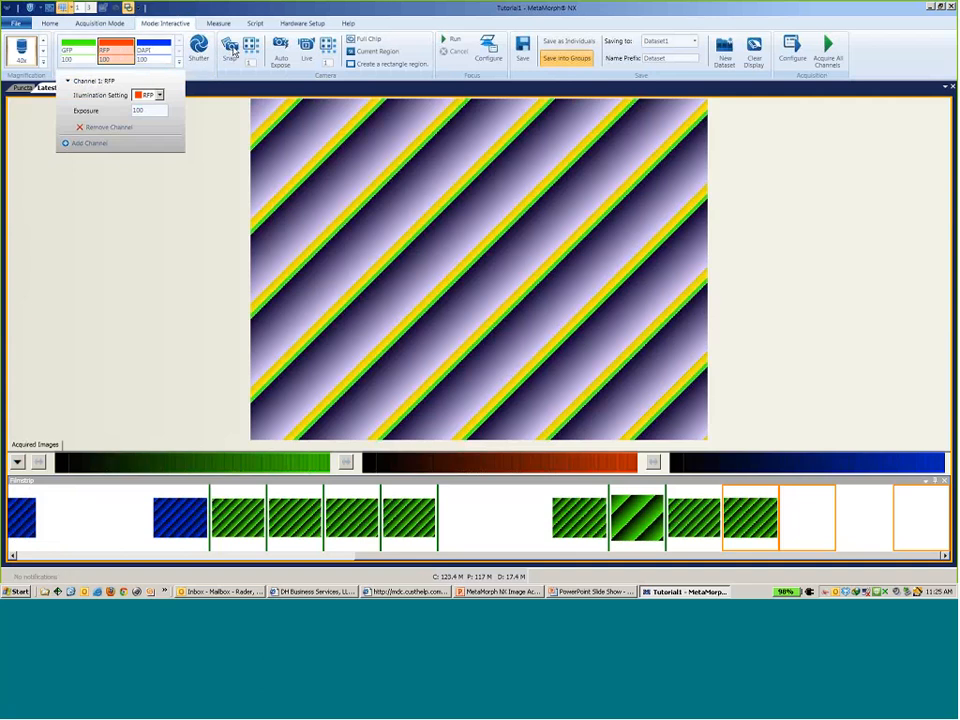
click(234, 51)
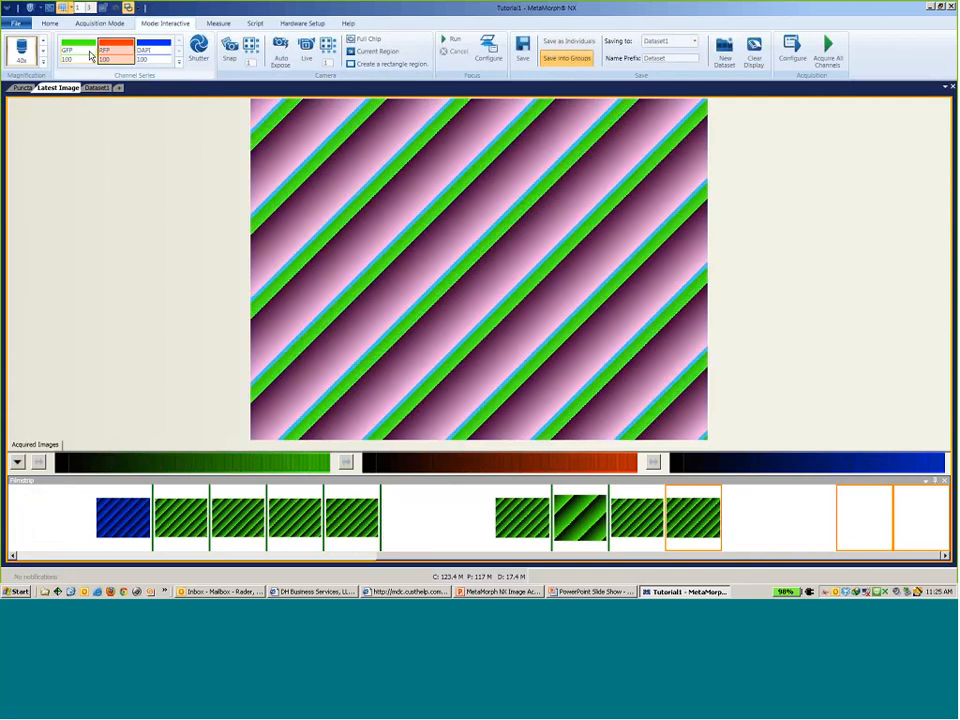
click(88, 52)
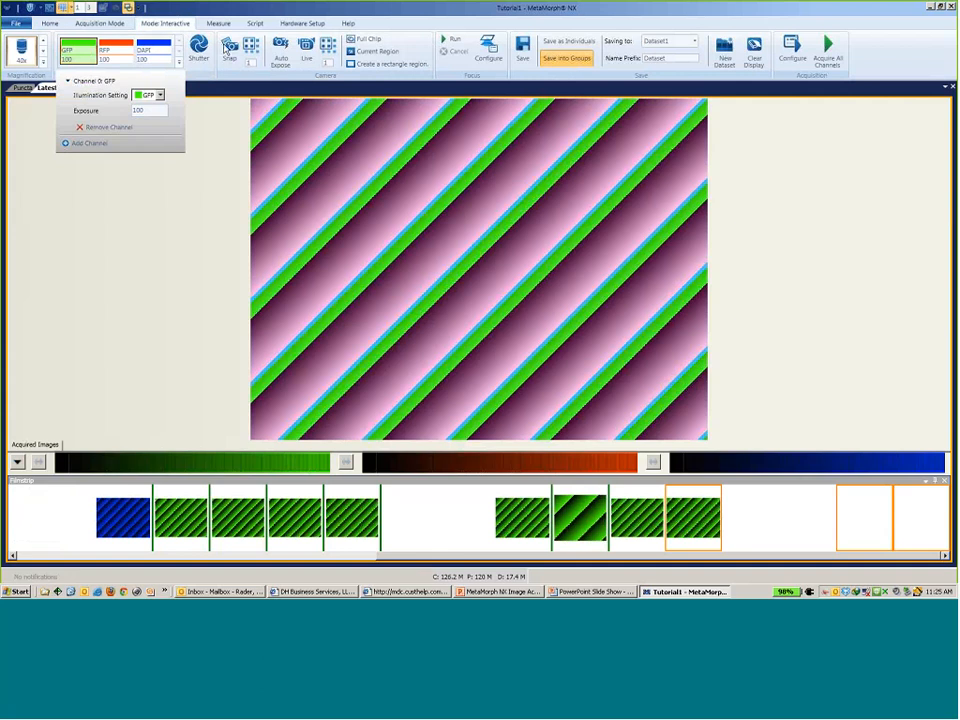
click(229, 50)
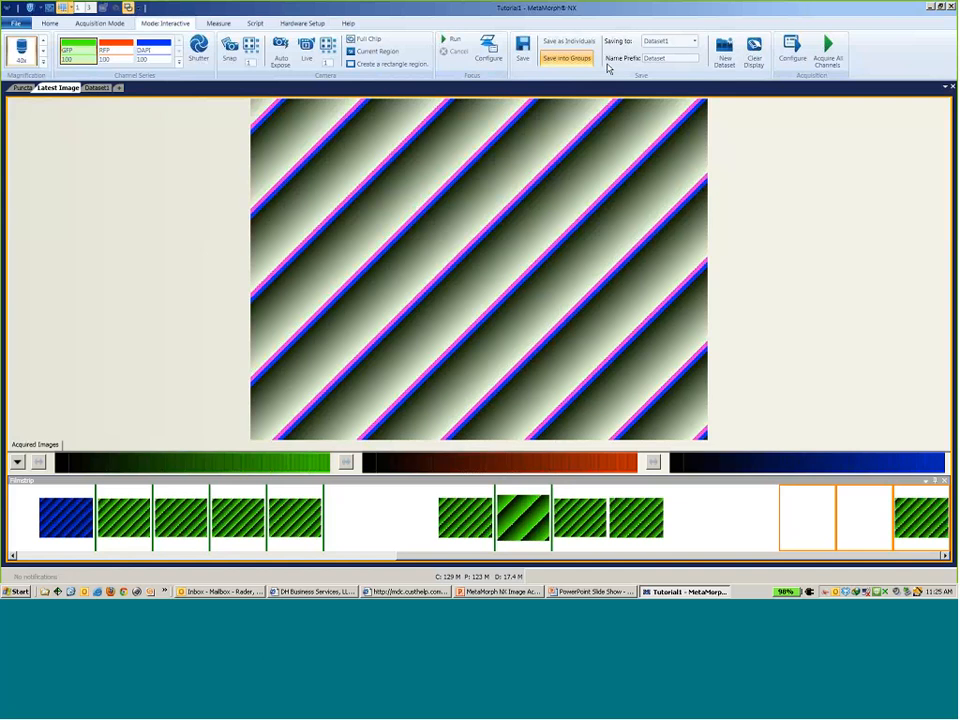
Step: Choose Dataset1 as the destination and save the displayed three-channel images
click(696, 43)
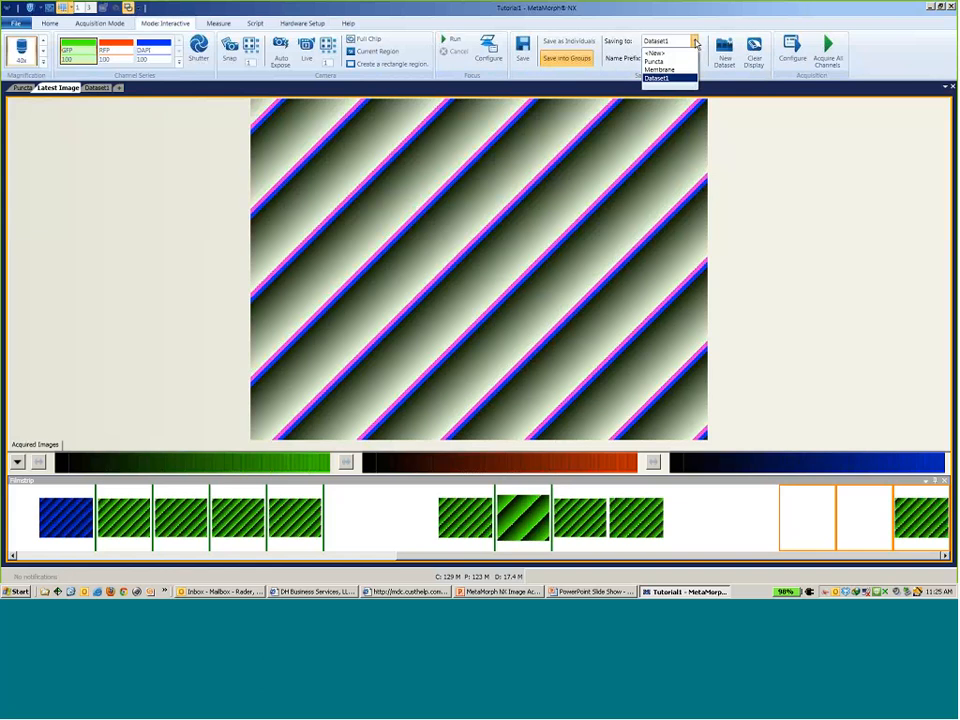
click(647, 79)
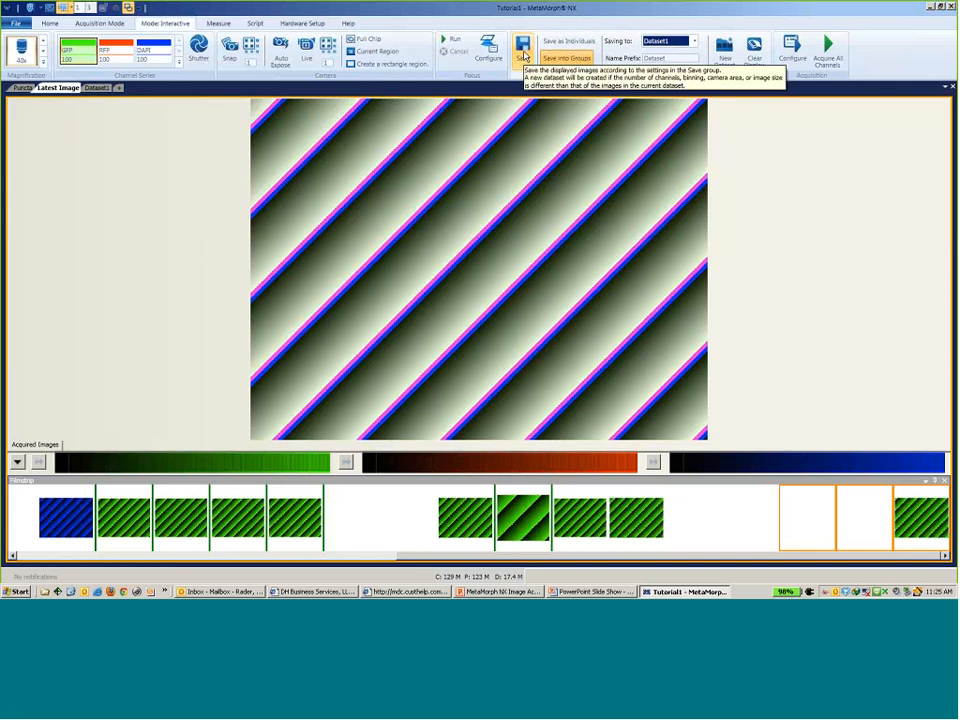
click(522, 50)
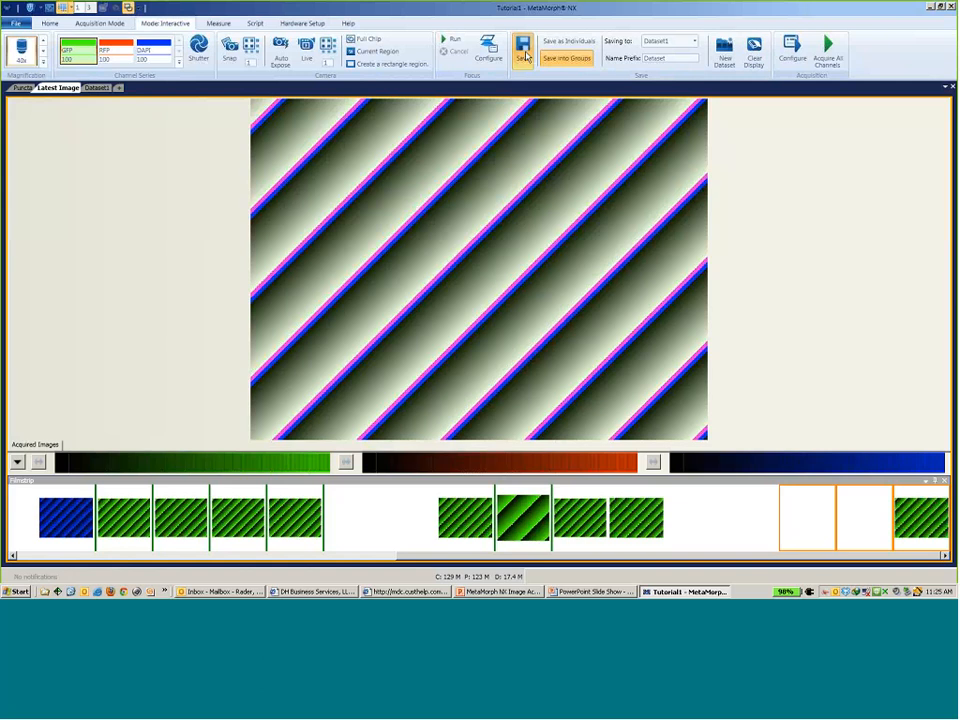
click(525, 55)
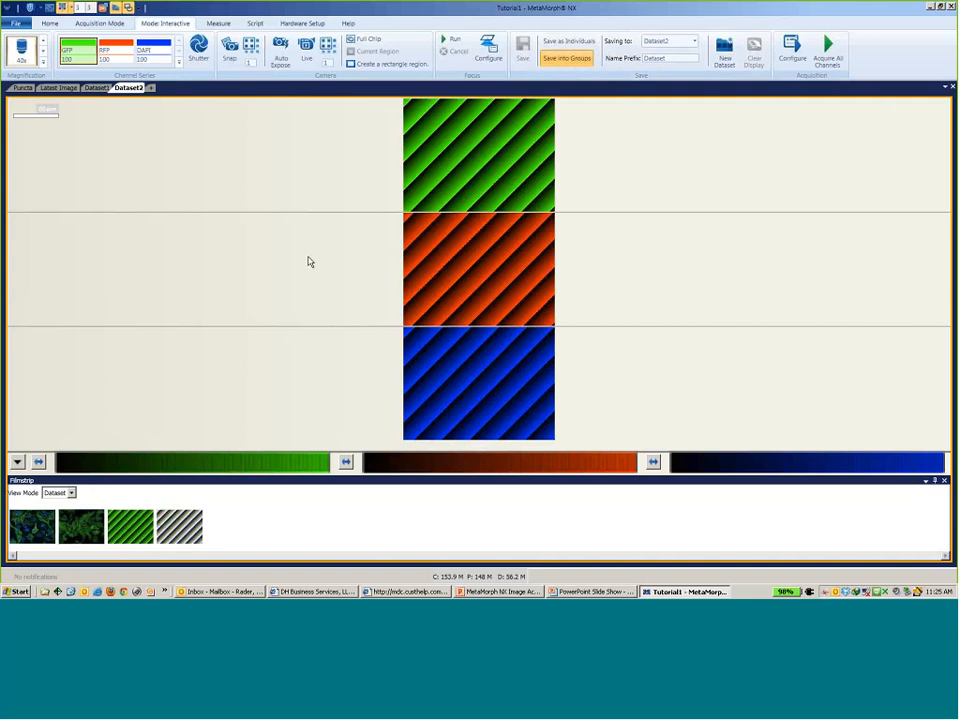
Step: Open Dataset1 from the filmstrip, check its stage positions and compare it with the Dataset1 view already open
click(135, 530)
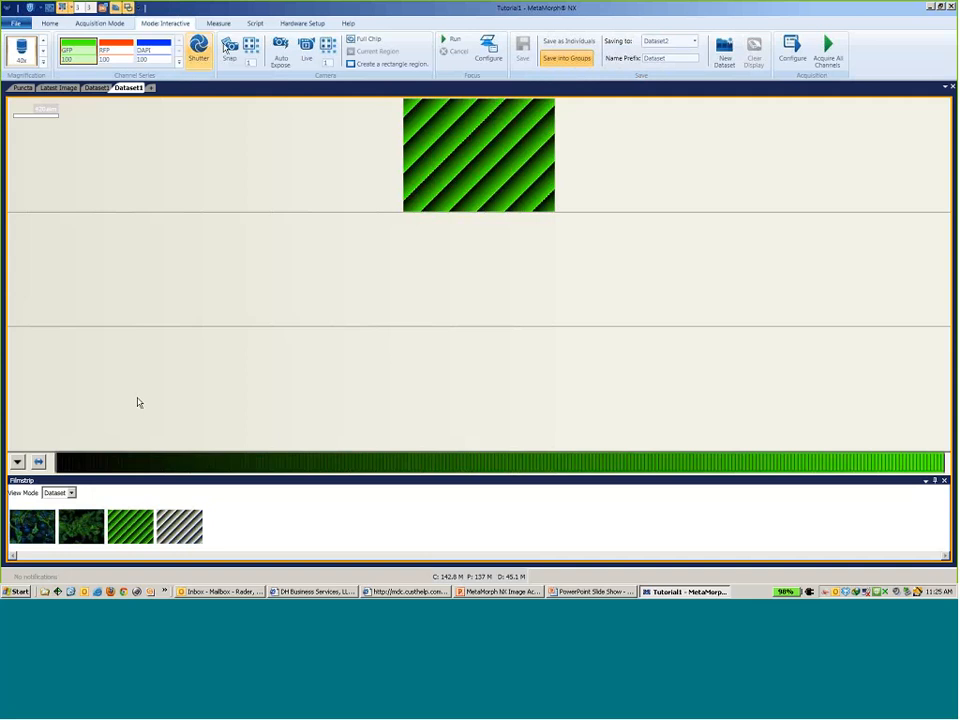
click(228, 50)
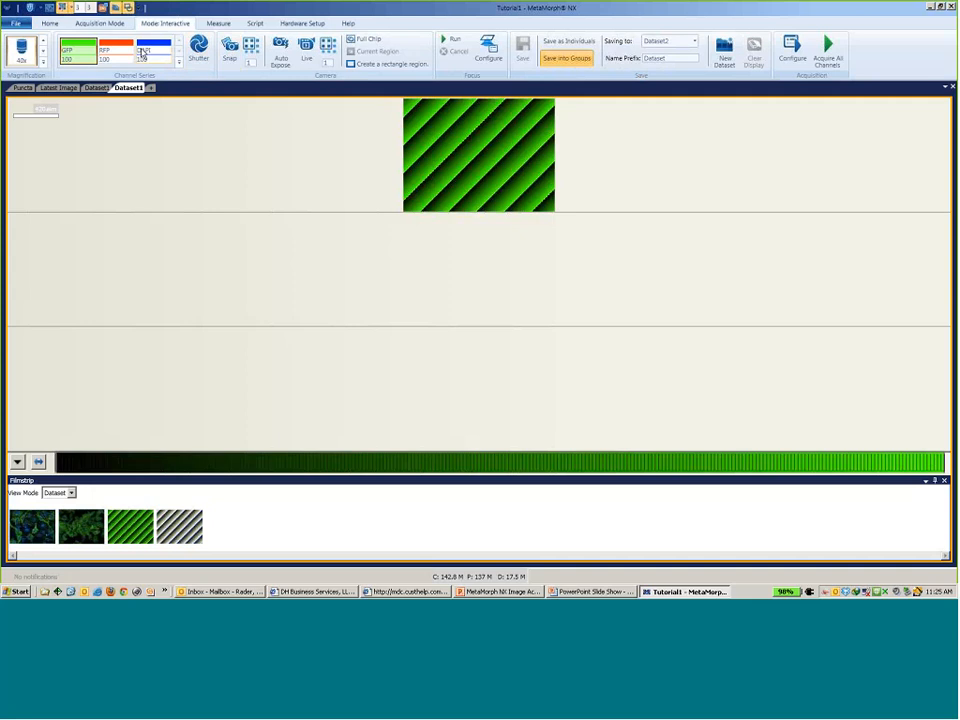
click(50, 24)
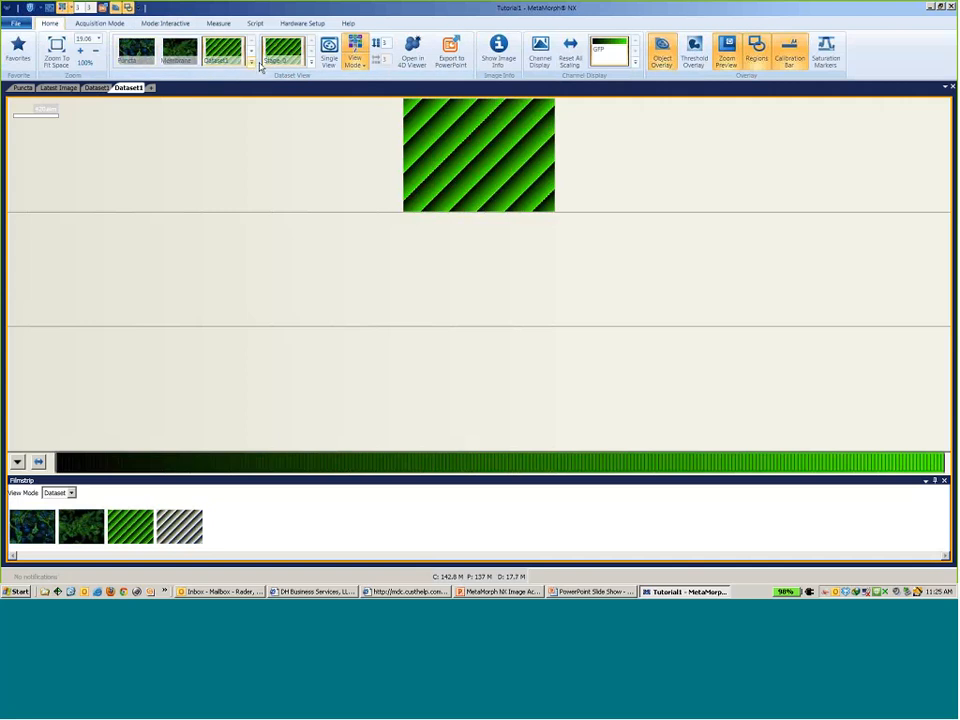
click(312, 65)
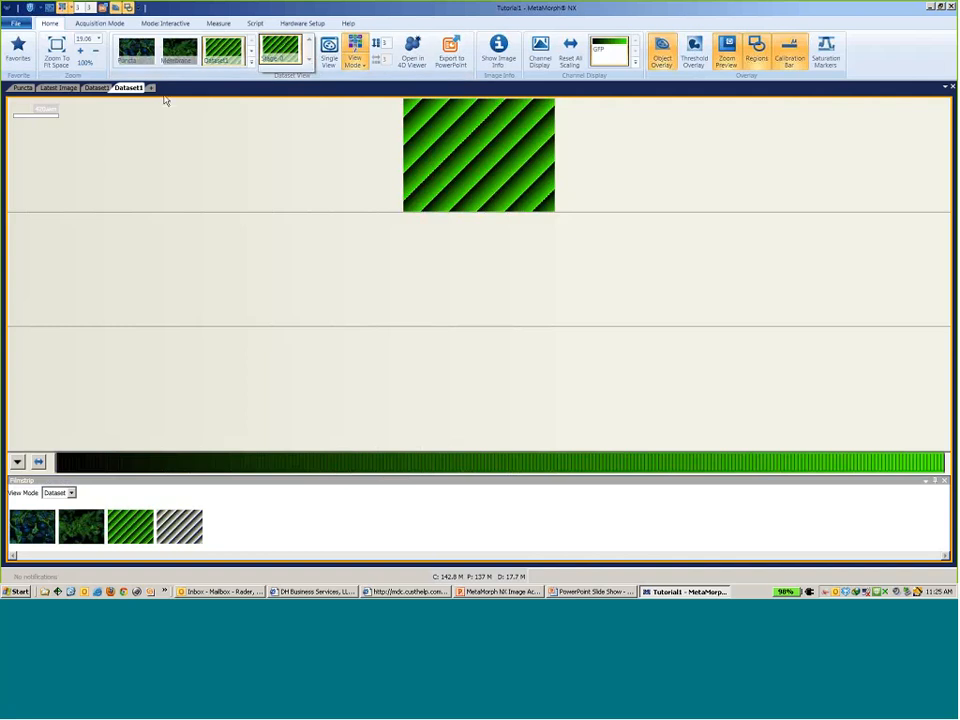
click(95, 92)
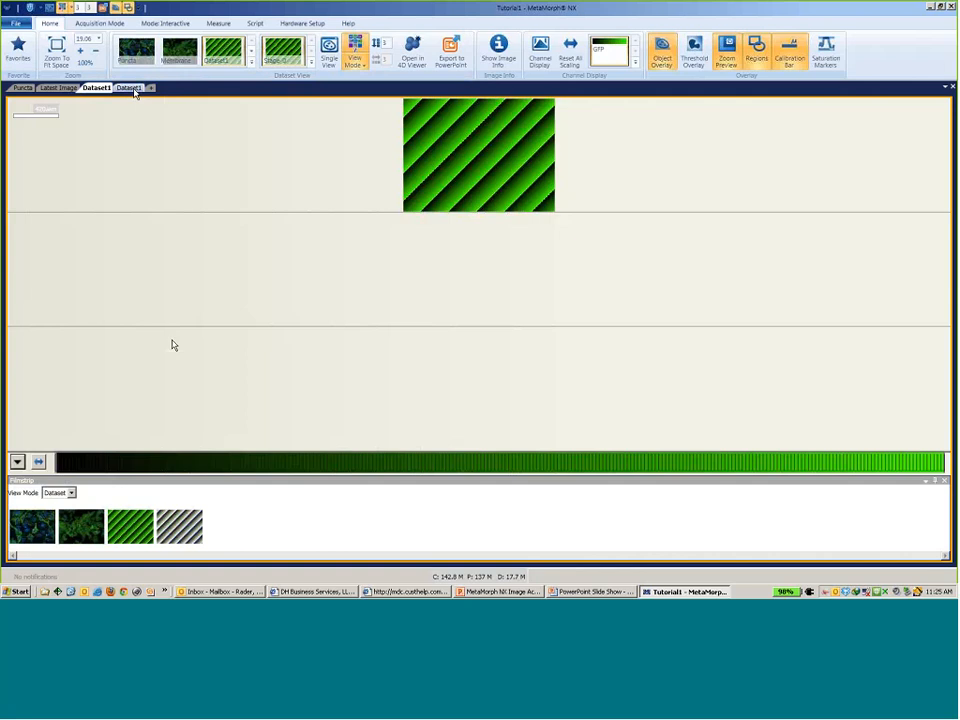
click(131, 89)
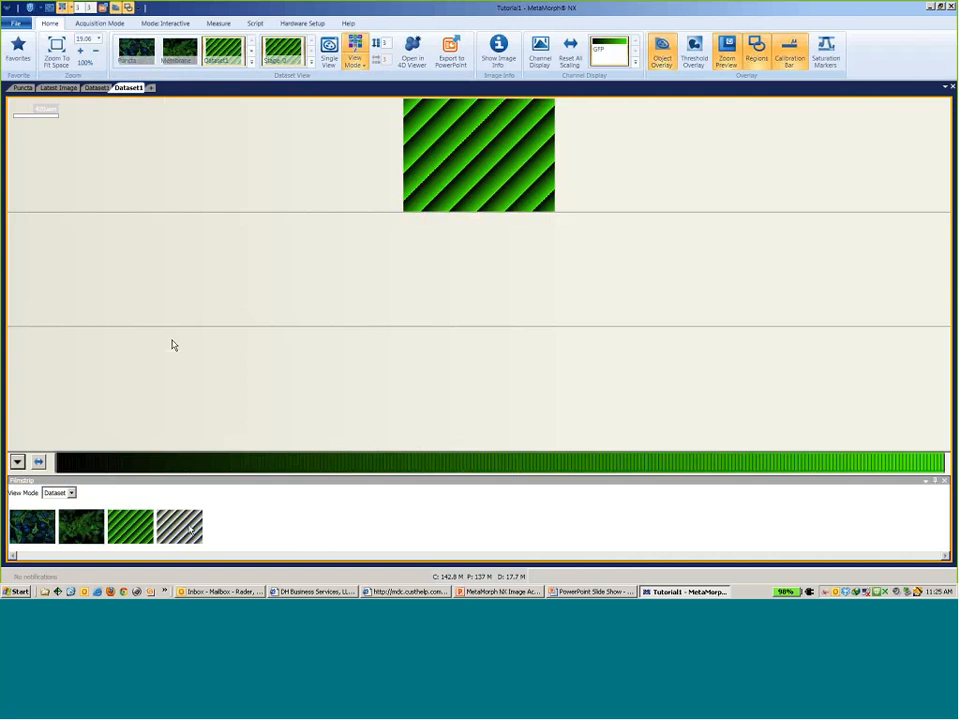
Step: Open the three-channel Dataset2 from the filmstrip and check its stage positions
click(282, 503)
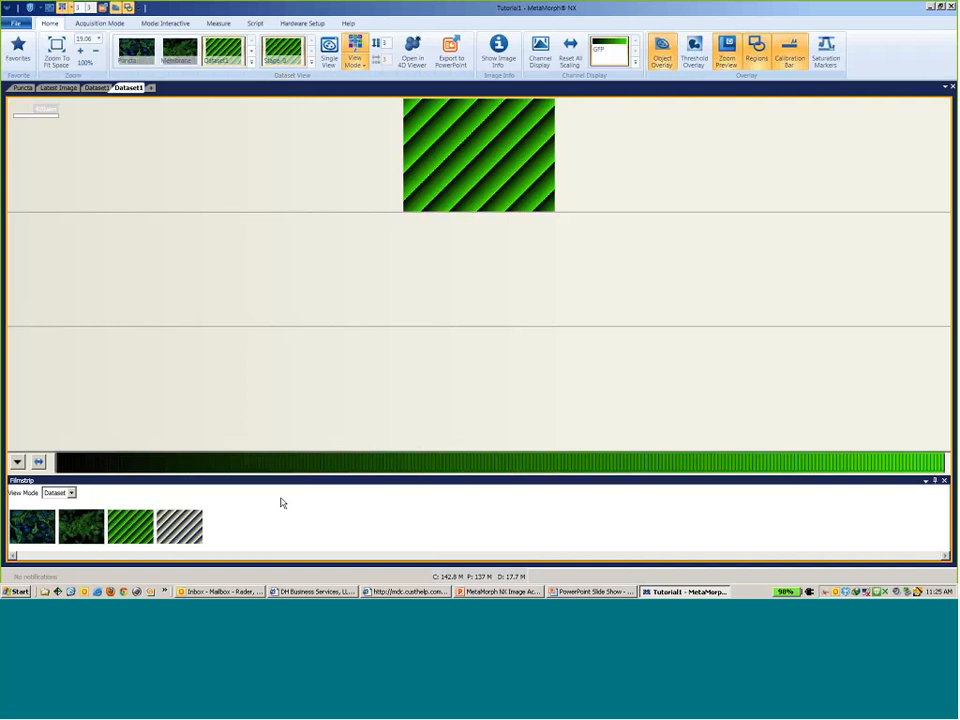
scroll(282, 503, down, 1)
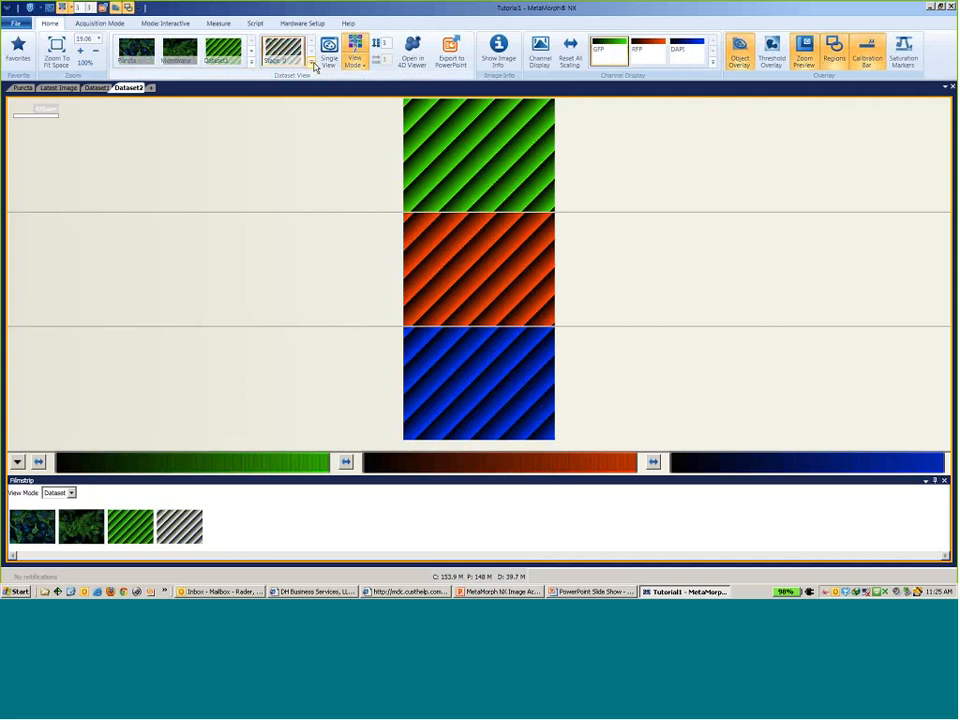
click(313, 64)
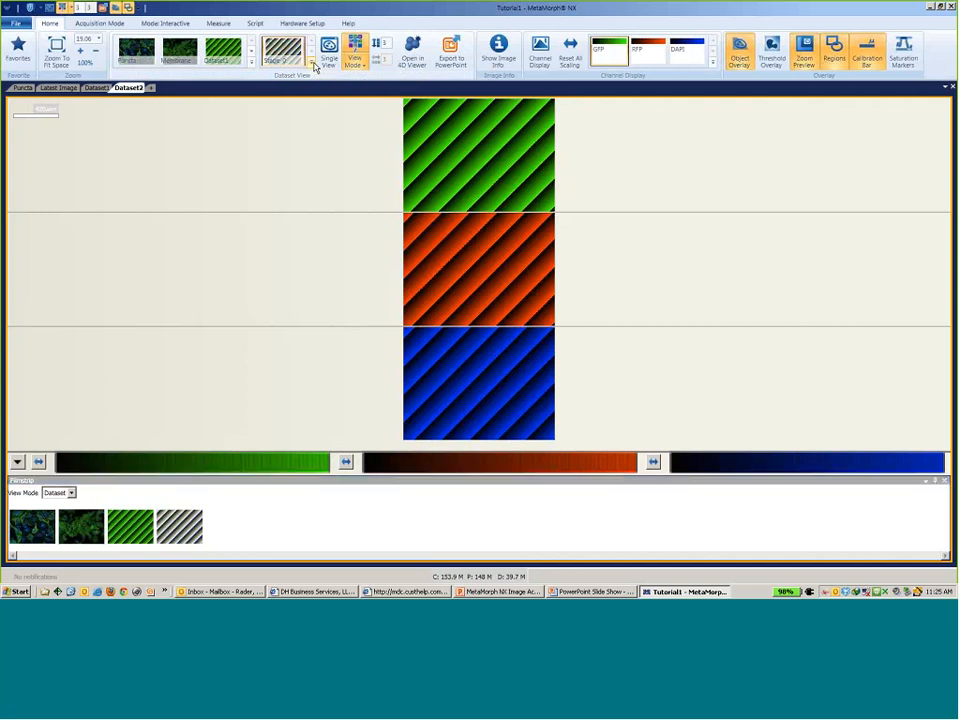
click(314, 66)
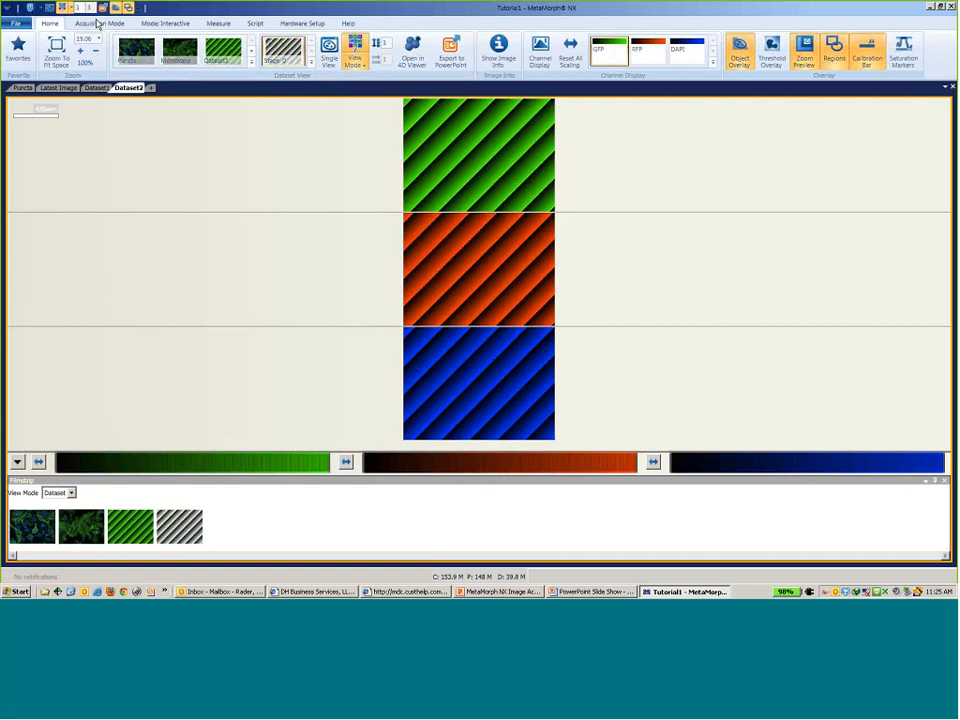
Step: Return to the interactive acquisition controls and snap fresh images in the GFP, RFP and DAPI channels
click(99, 23)
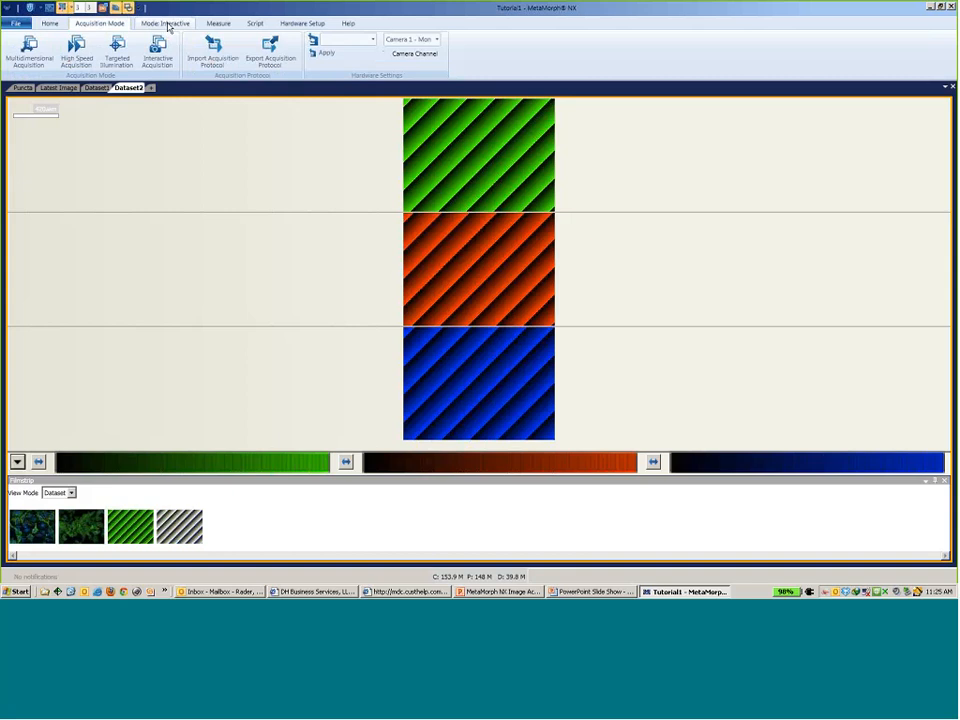
click(167, 24)
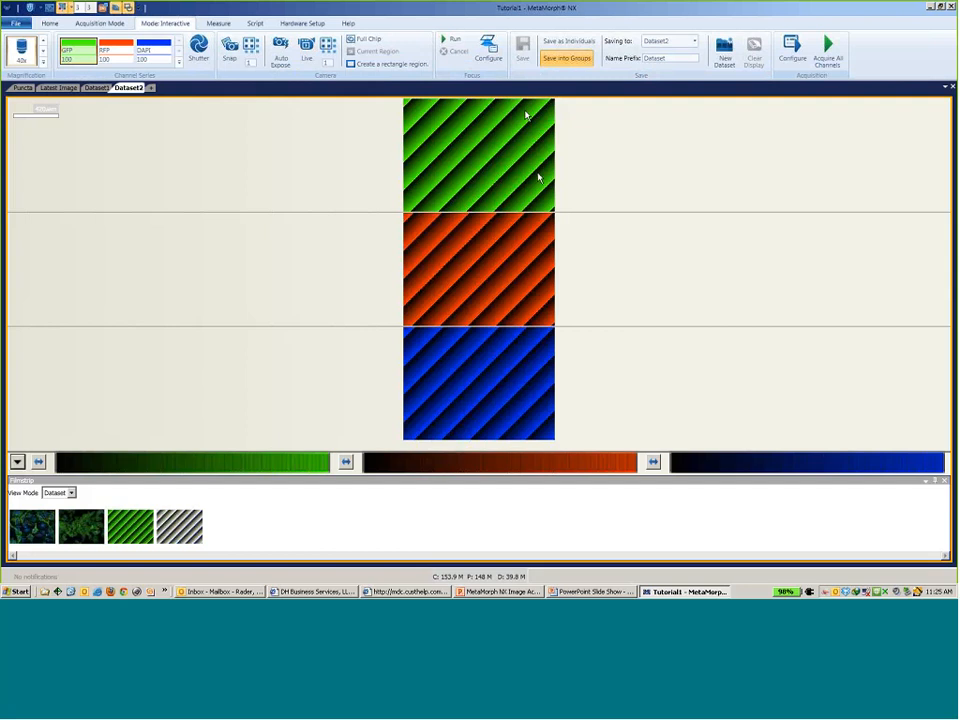
mouse_move(554, 214)
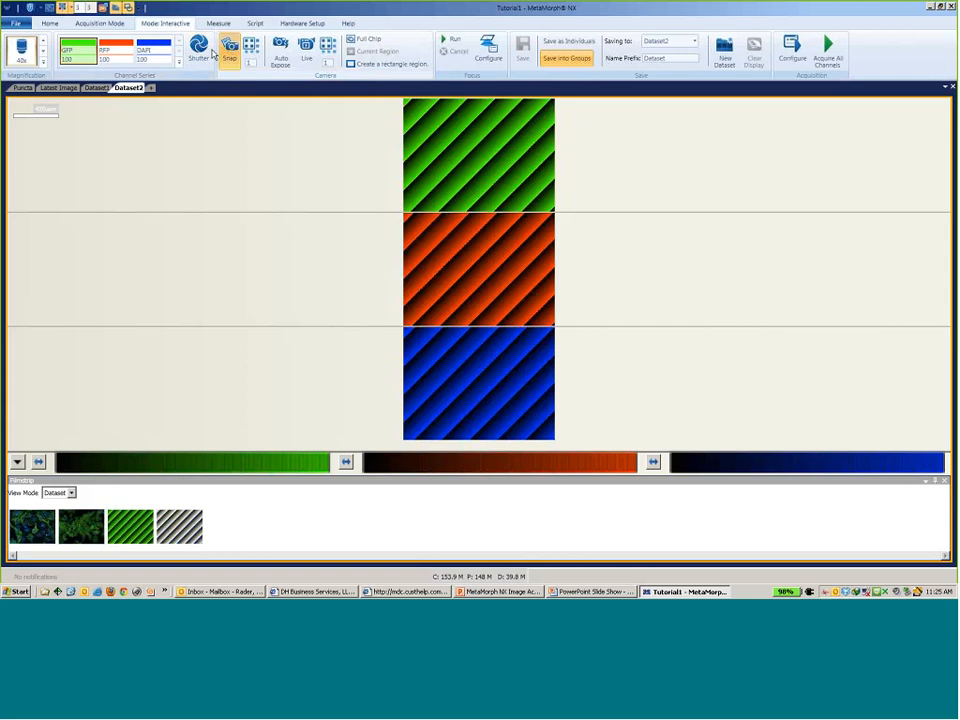
click(112, 53)
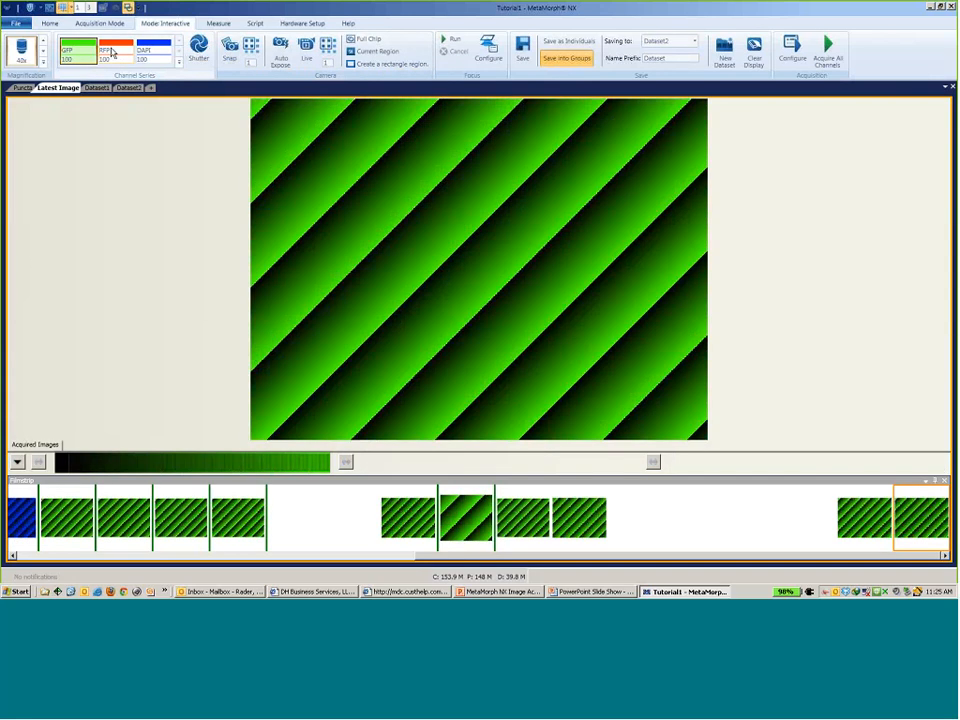
click(113, 53)
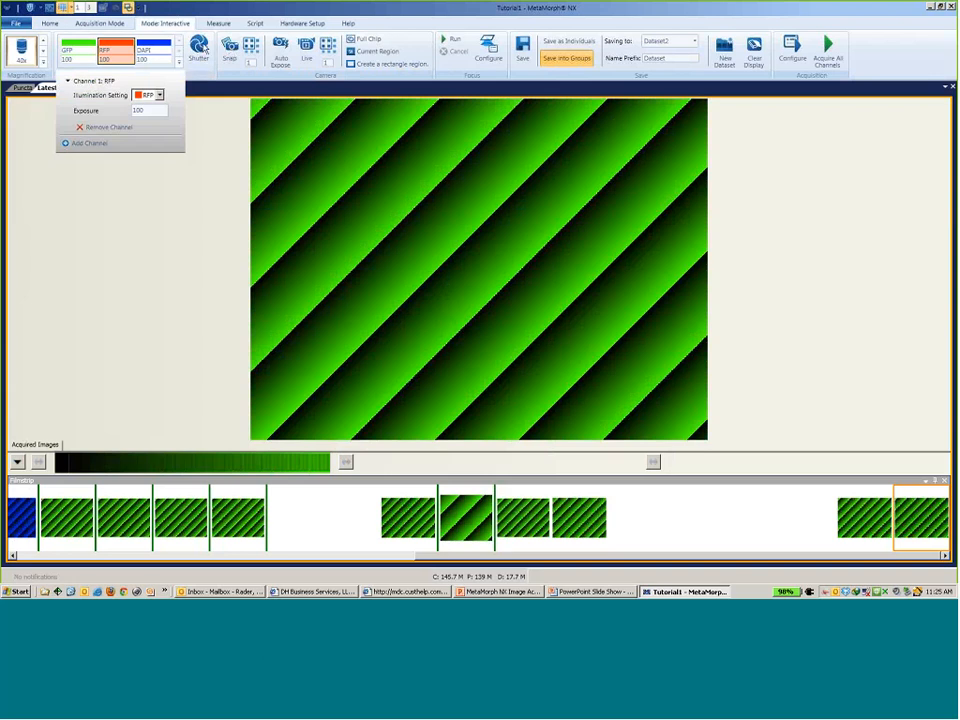
click(230, 50)
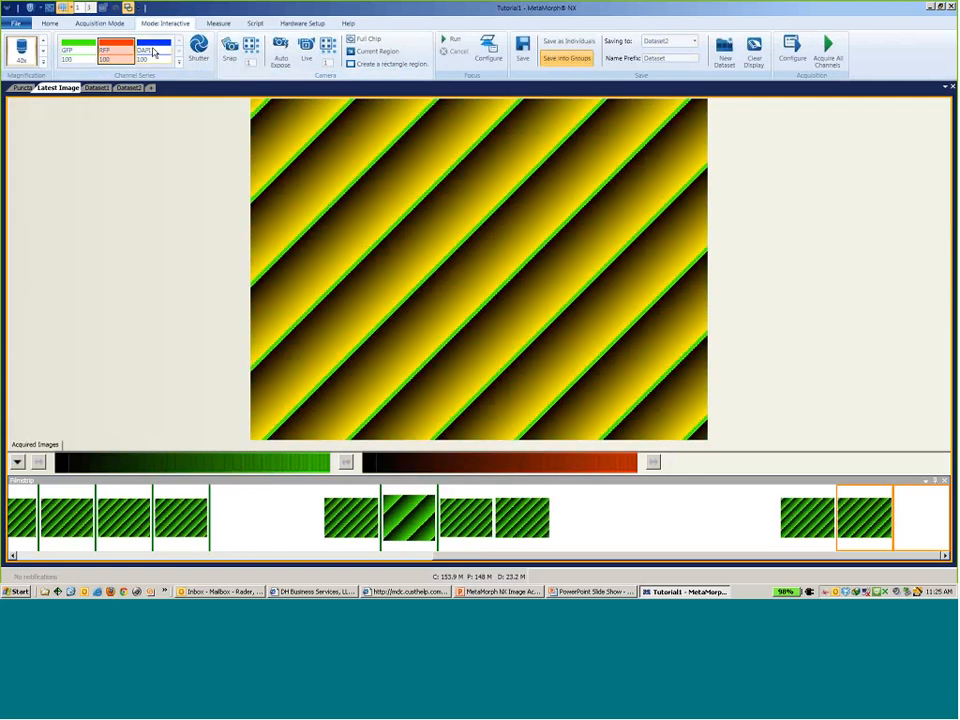
click(153, 52)
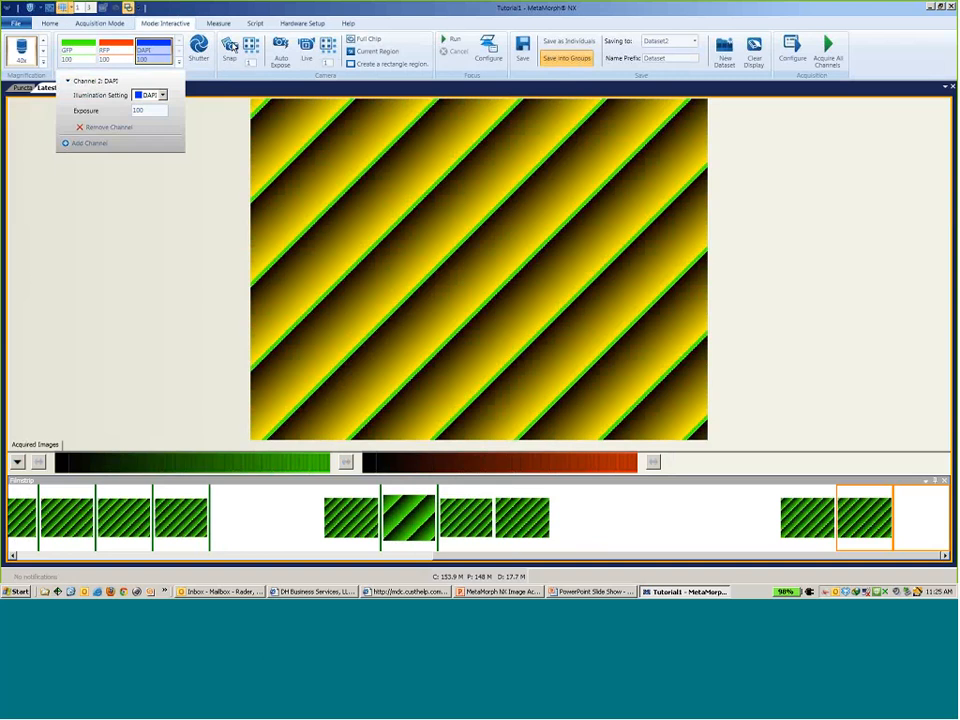
click(231, 47)
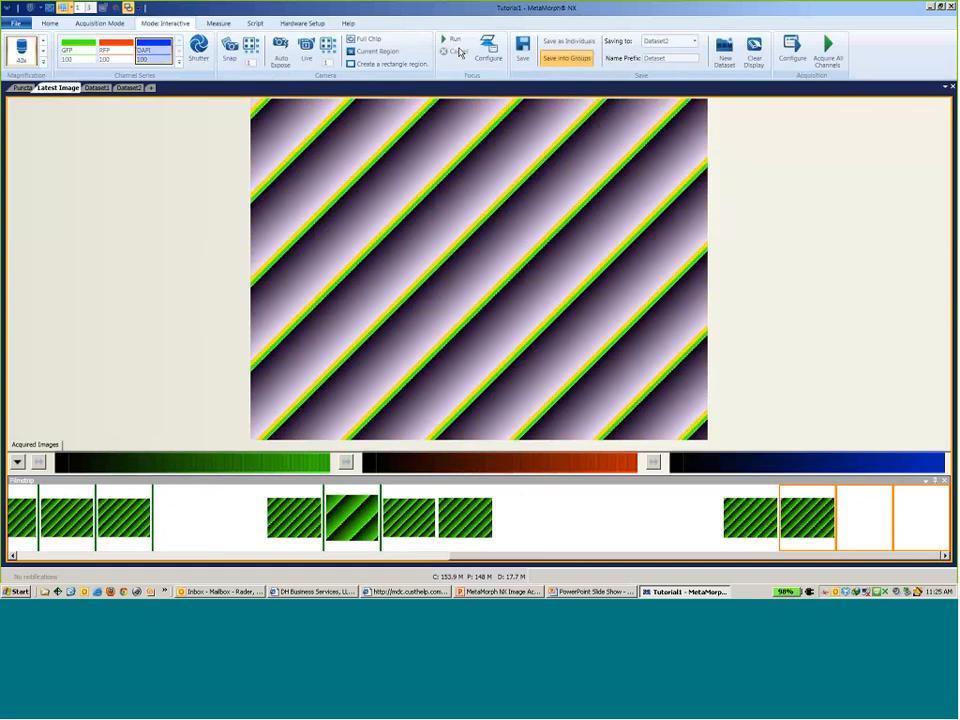
Step: Set saving to individuals instead of groups and save the displayed three-channel images as their own dataset
click(487, 52)
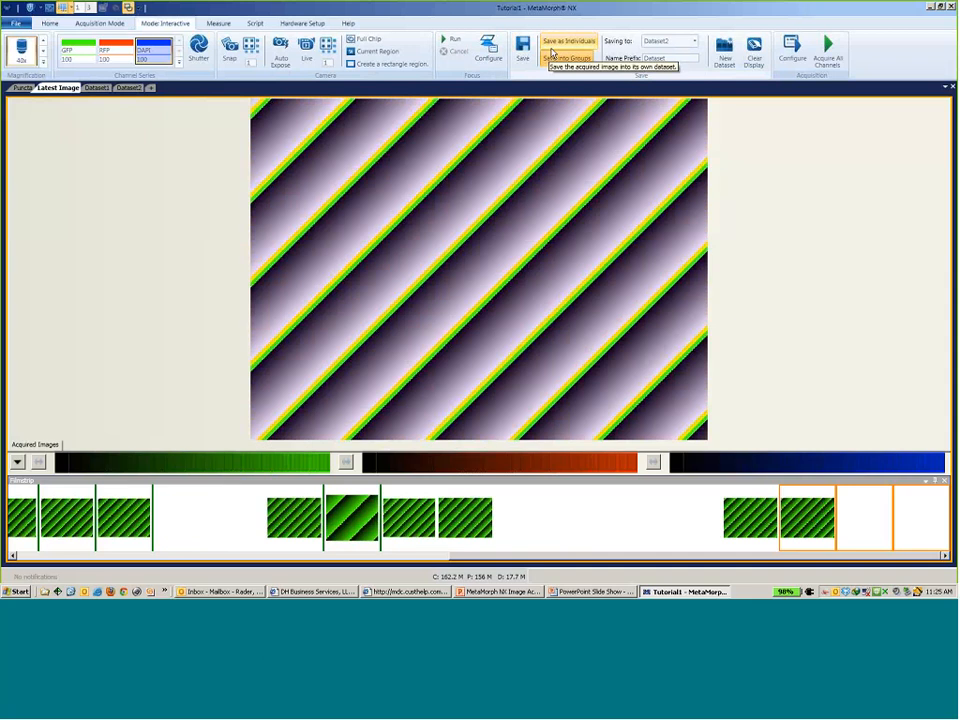
click(557, 47)
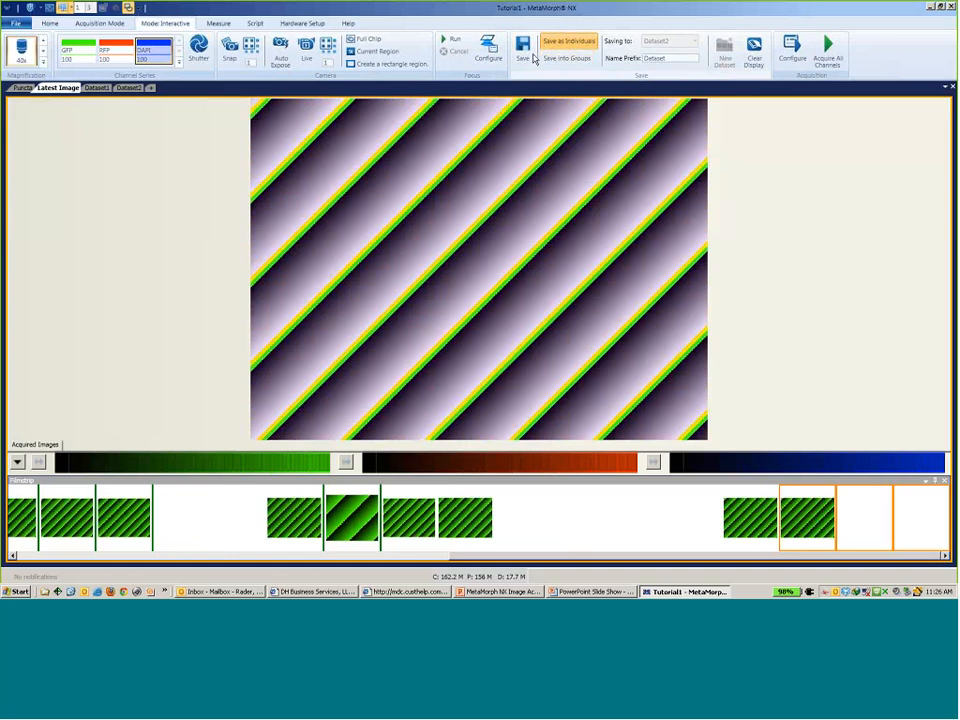
click(523, 52)
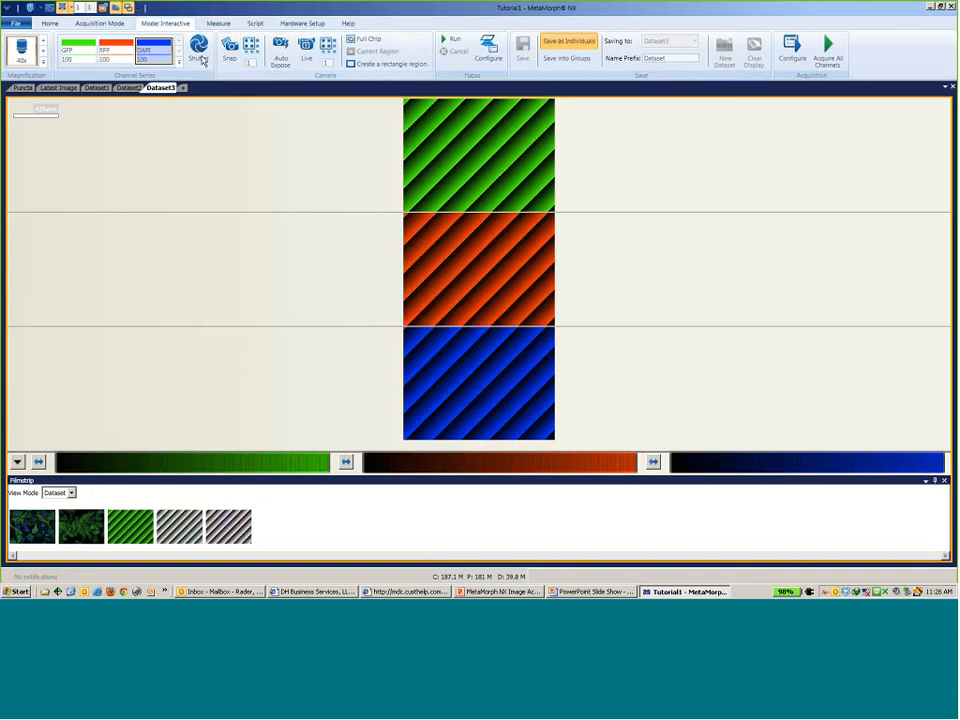
Step: Switch the acquisition mode to Multidimensional Acquisition and display its settings
click(202, 58)
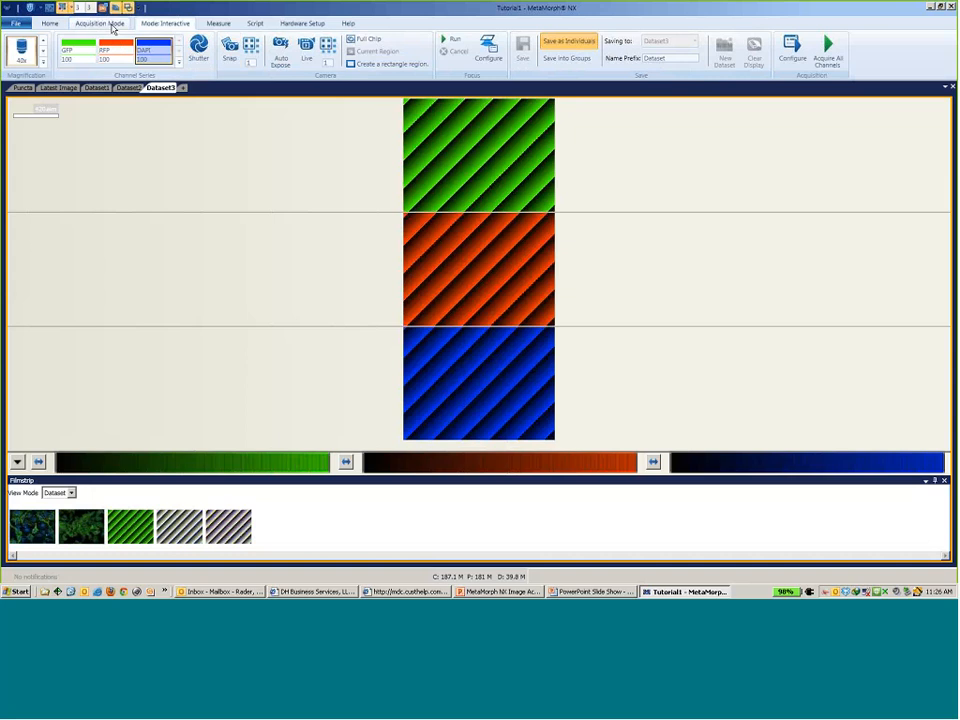
click(106, 23)
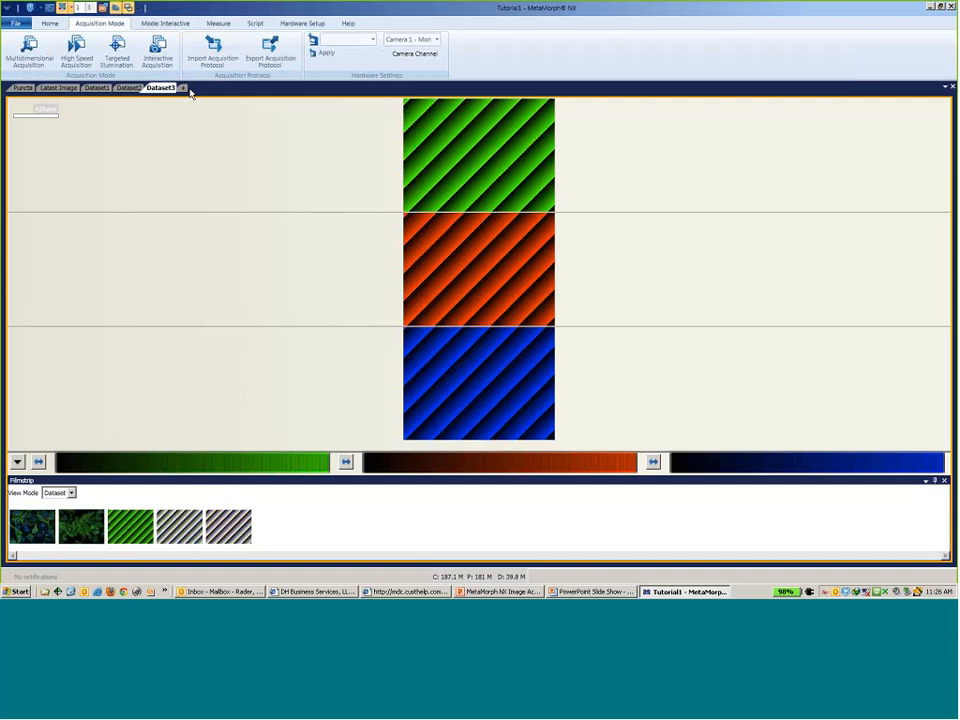
click(40, 63)
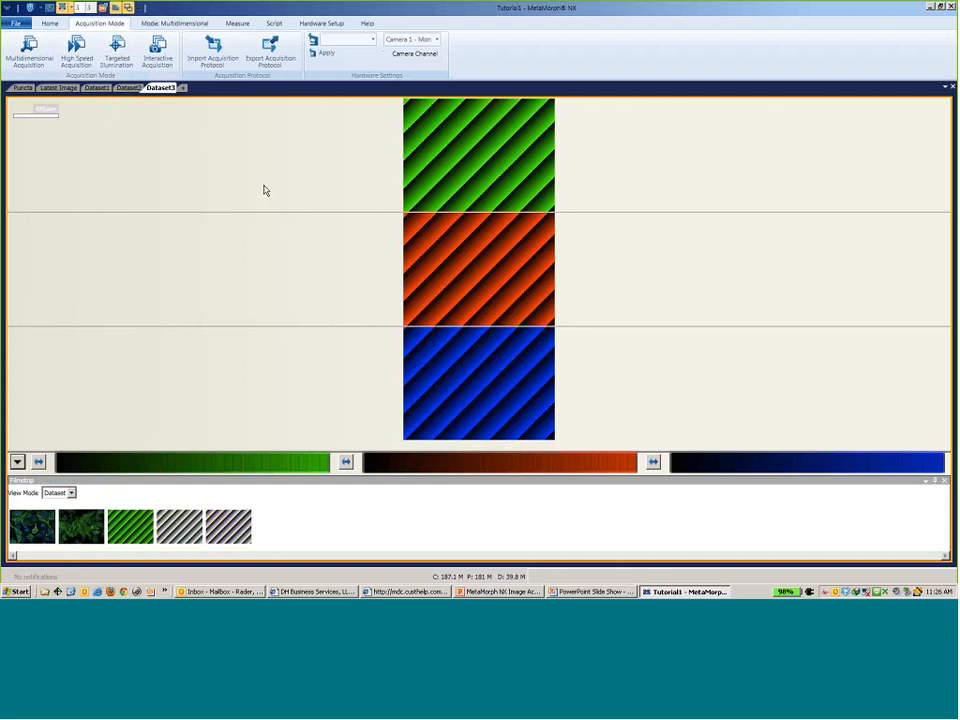
click(176, 23)
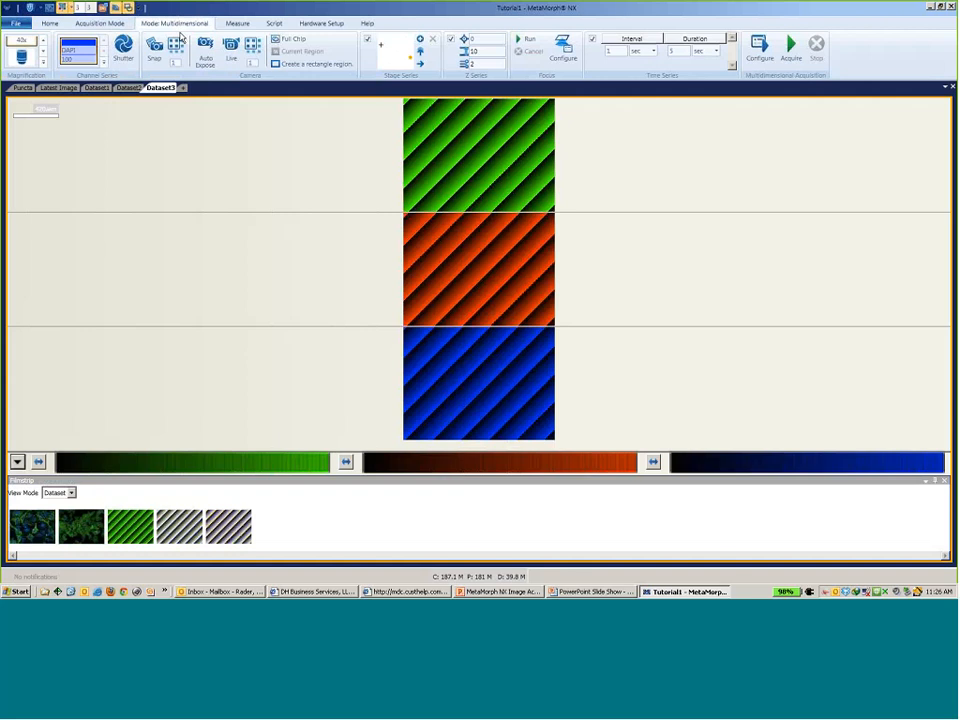
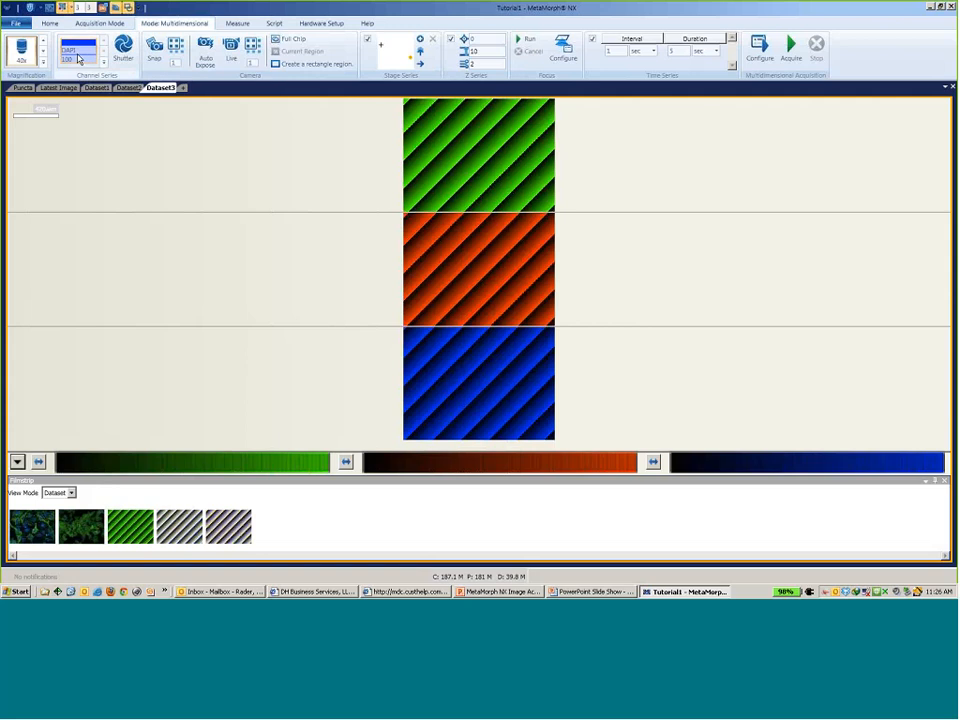
Step: Add three channels after DAPI in the multidimensional channel series
click(79, 59)
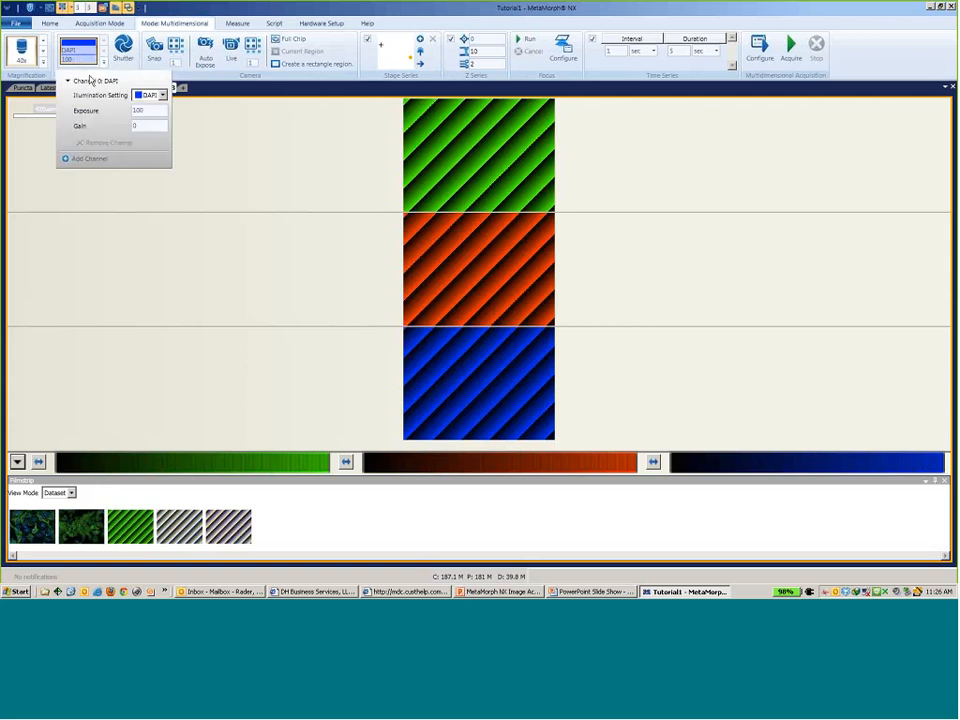
click(78, 159)
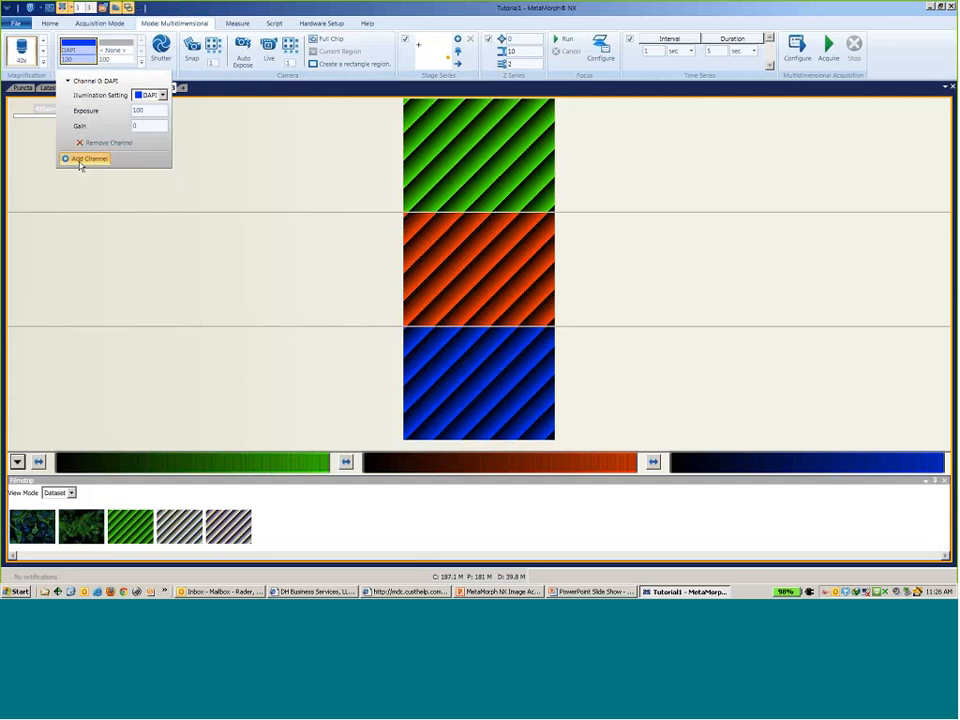
click(82, 160)
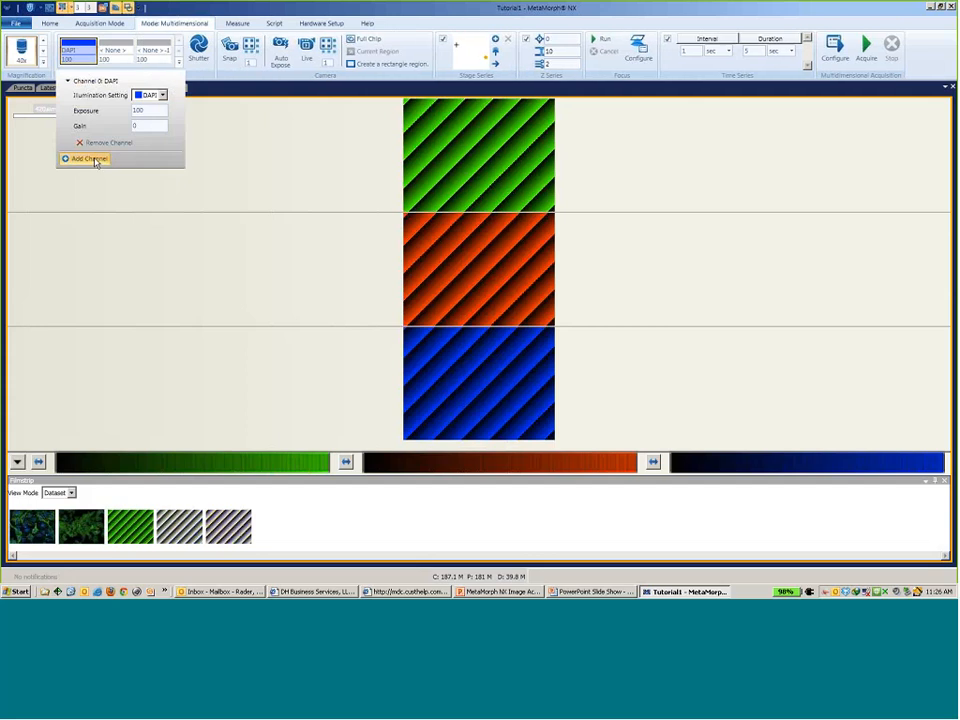
click(97, 161)
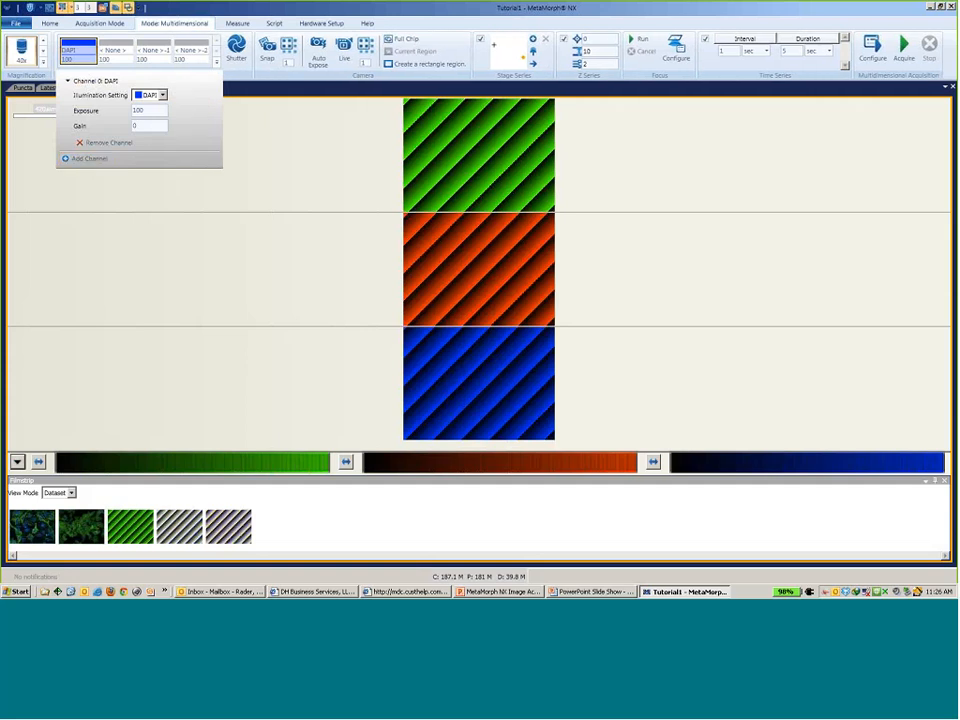
Step: Assign the GFP, RFP and DIC illumination settings to the three empty channels, in that order
click(122, 55)
click(122, 55)
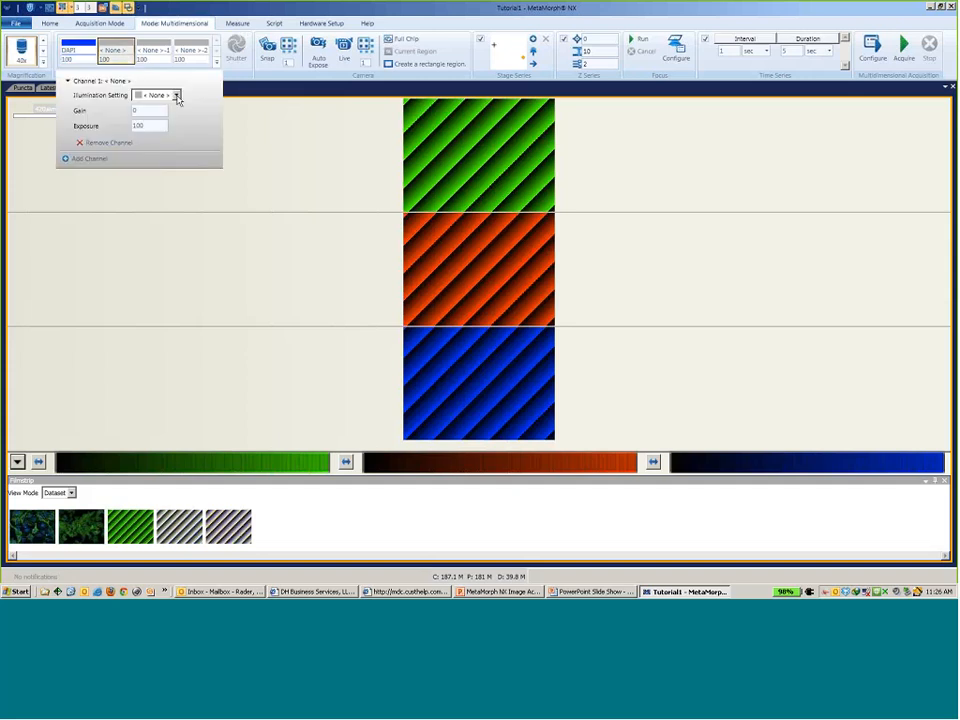
click(176, 95)
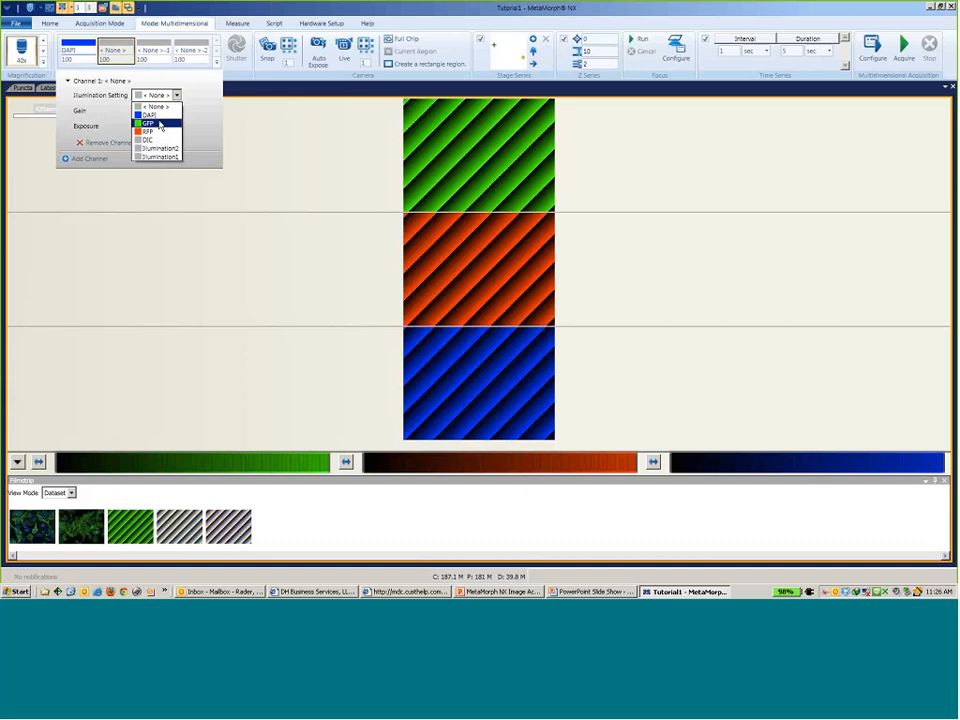
click(158, 125)
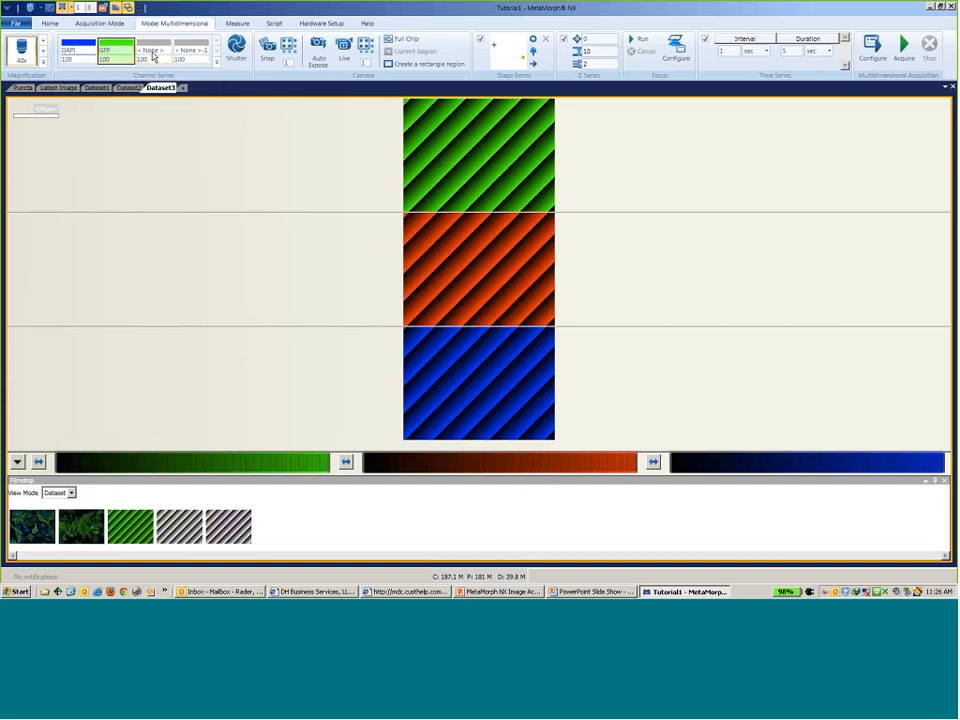
click(153, 55)
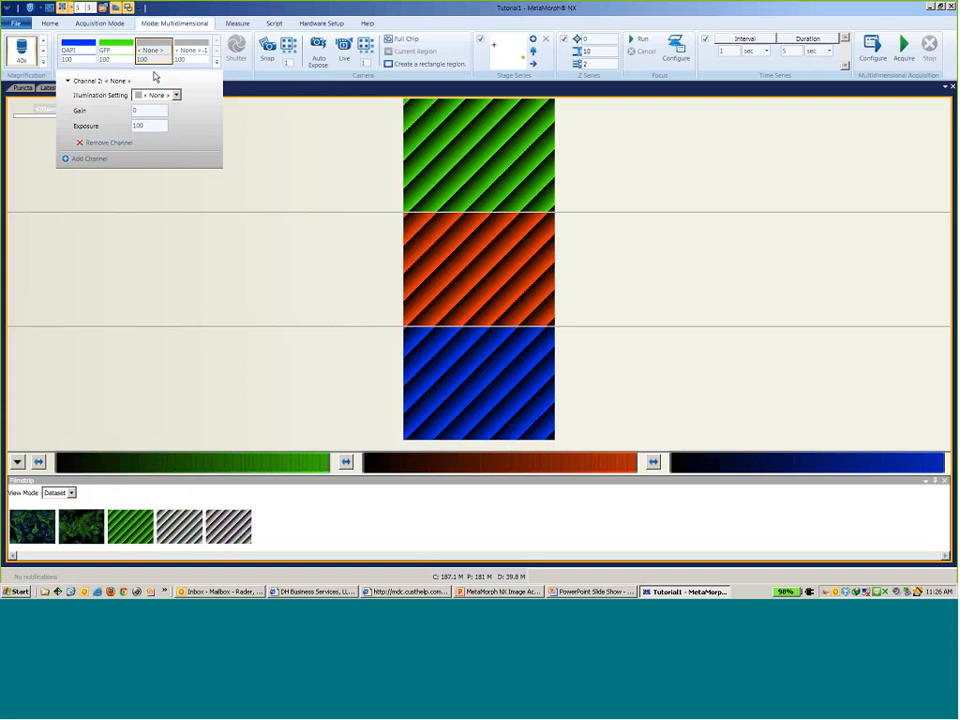
click(170, 95)
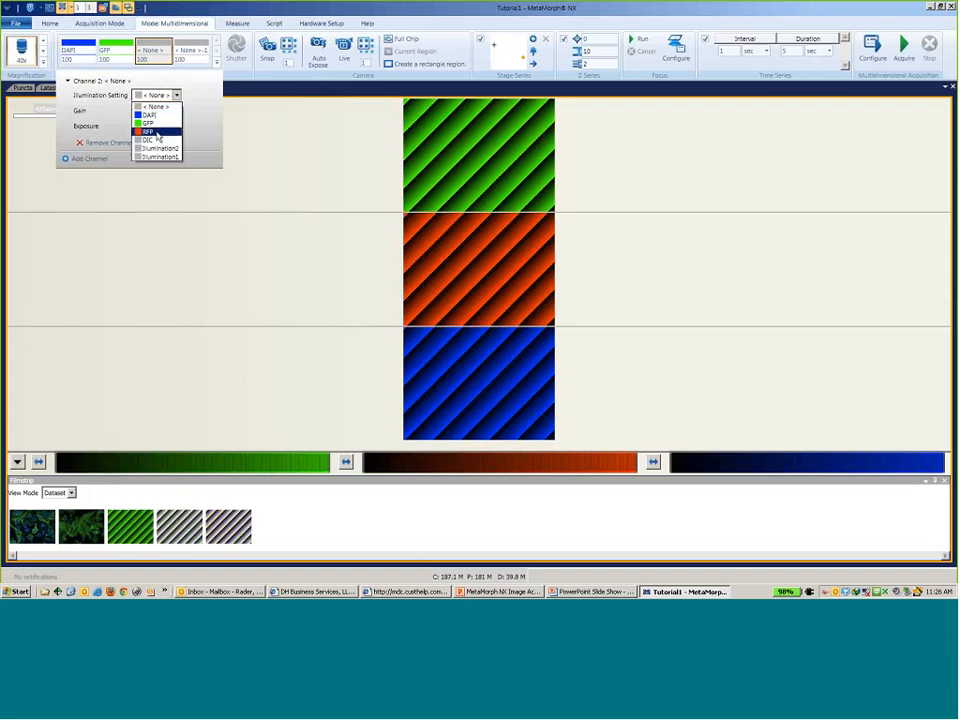
click(156, 132)
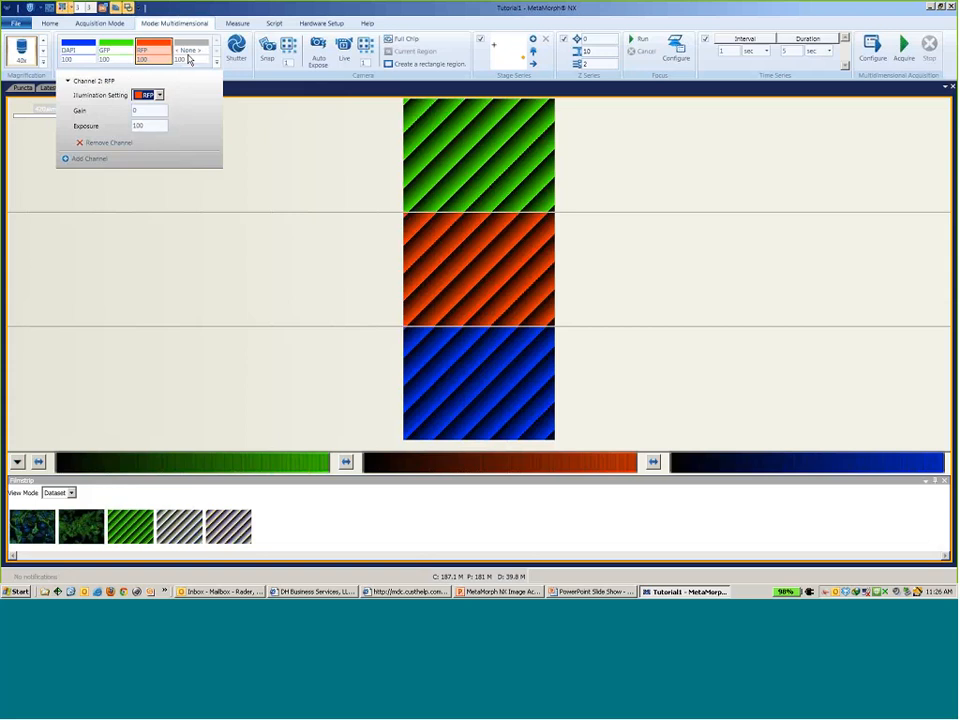
click(188, 59)
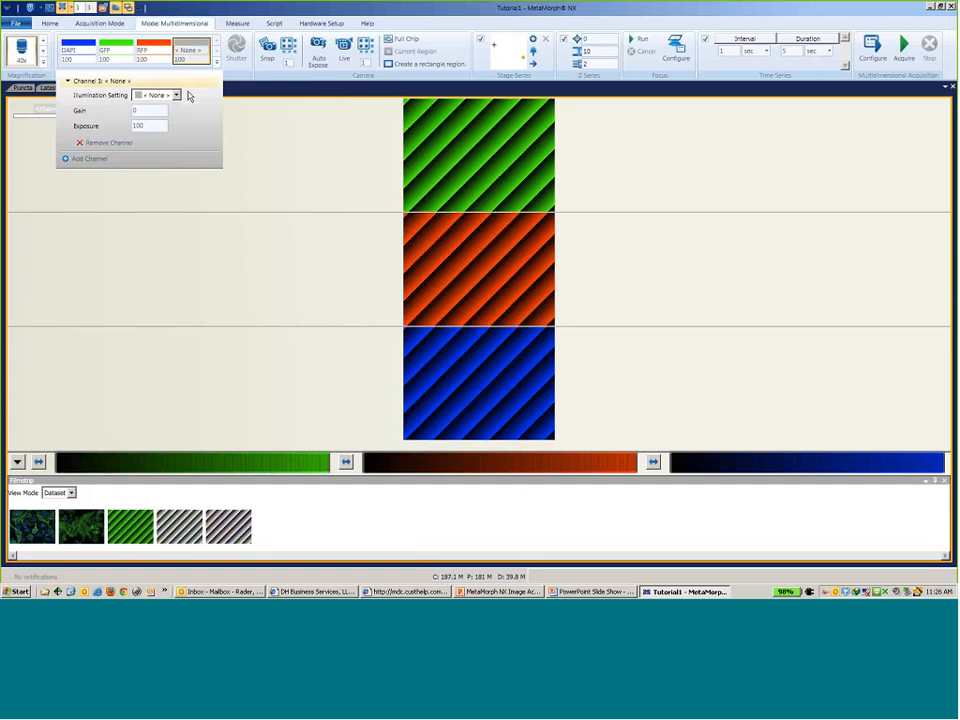
click(177, 95)
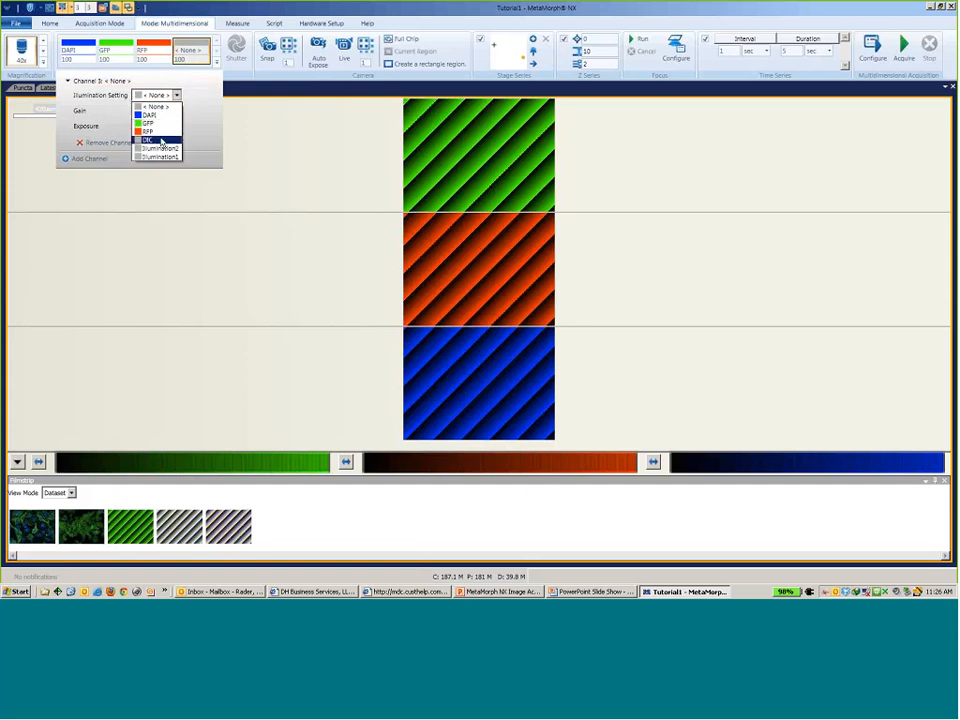
click(161, 141)
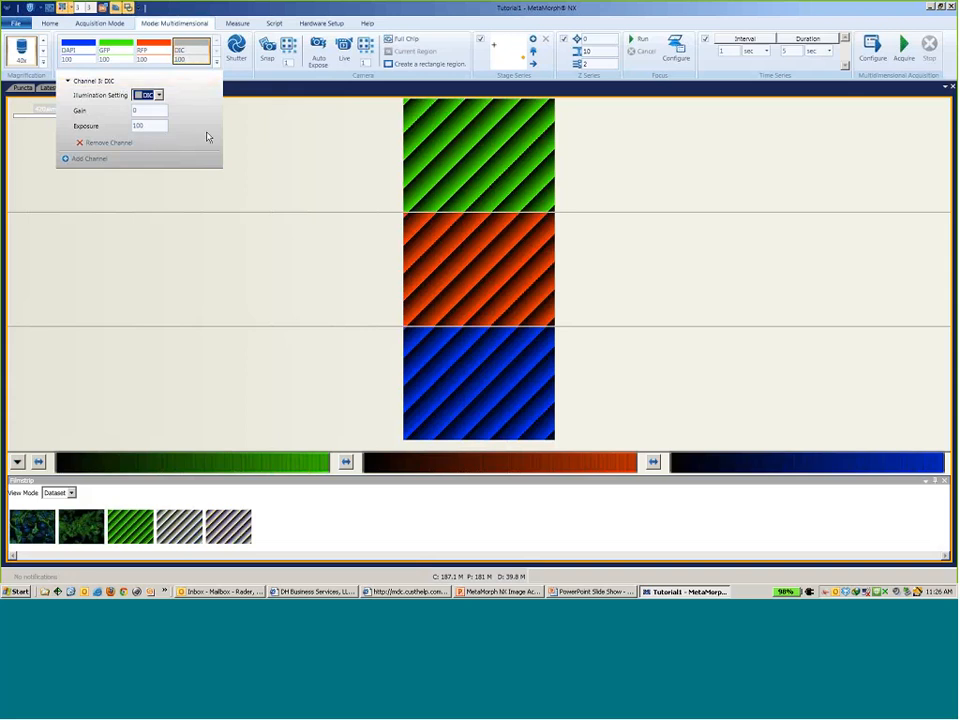
click(276, 86)
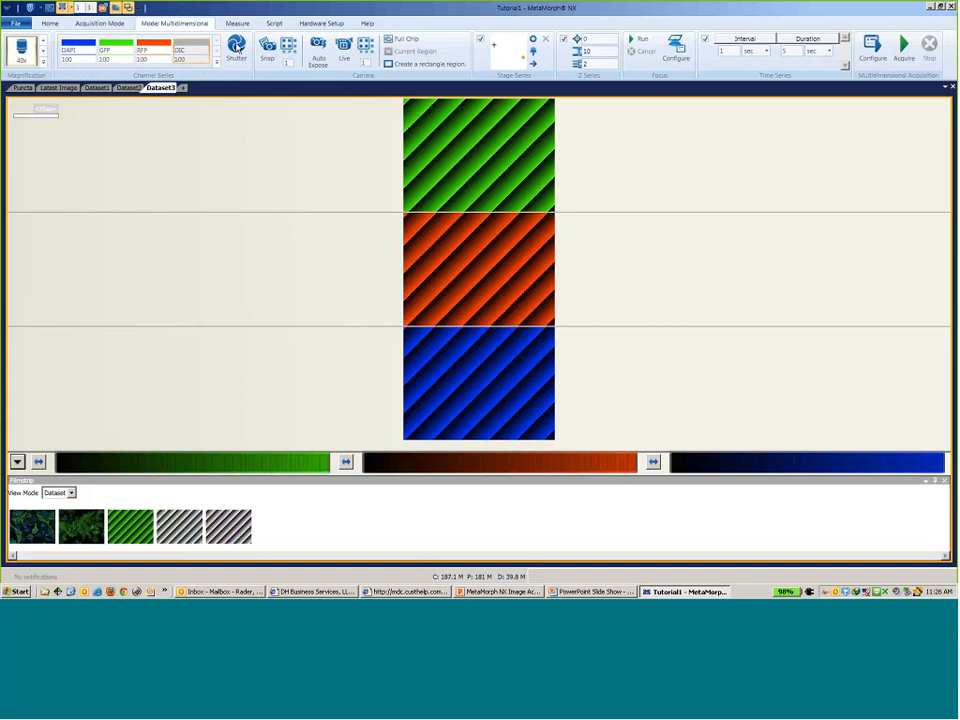
Step: Snap a single image in the DIC channel and start the camera's live display
click(318, 48)
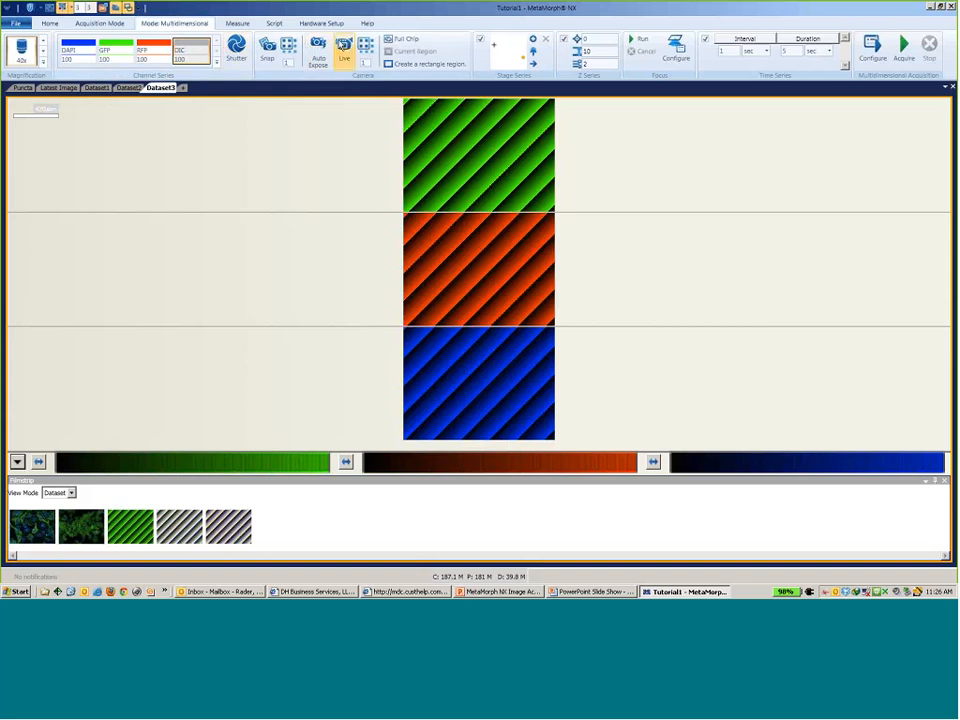
click(343, 46)
click(318, 42)
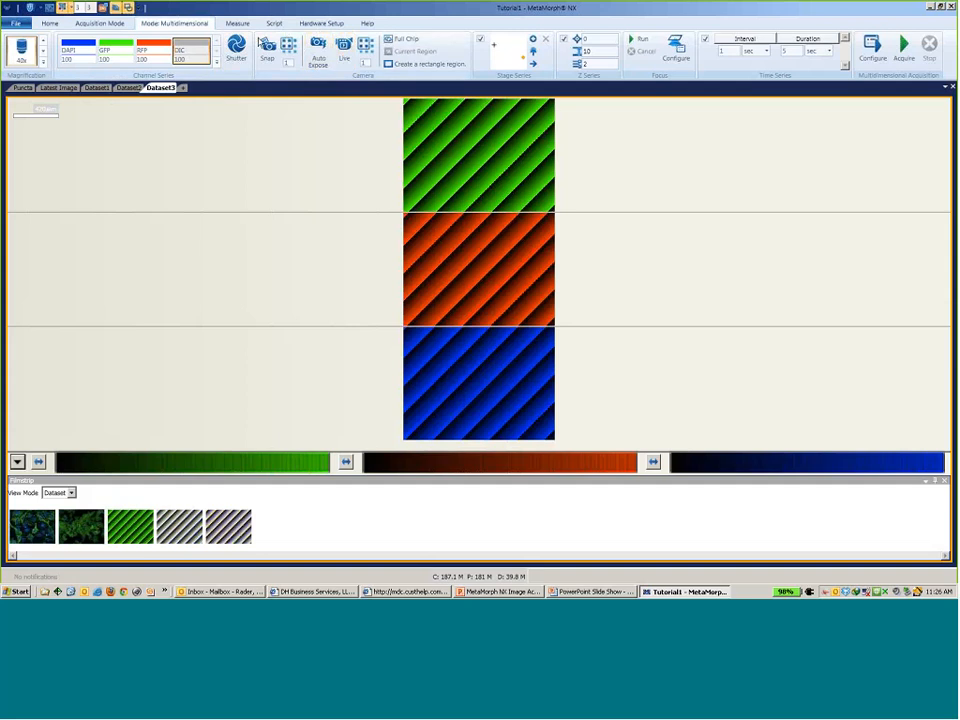
click(265, 52)
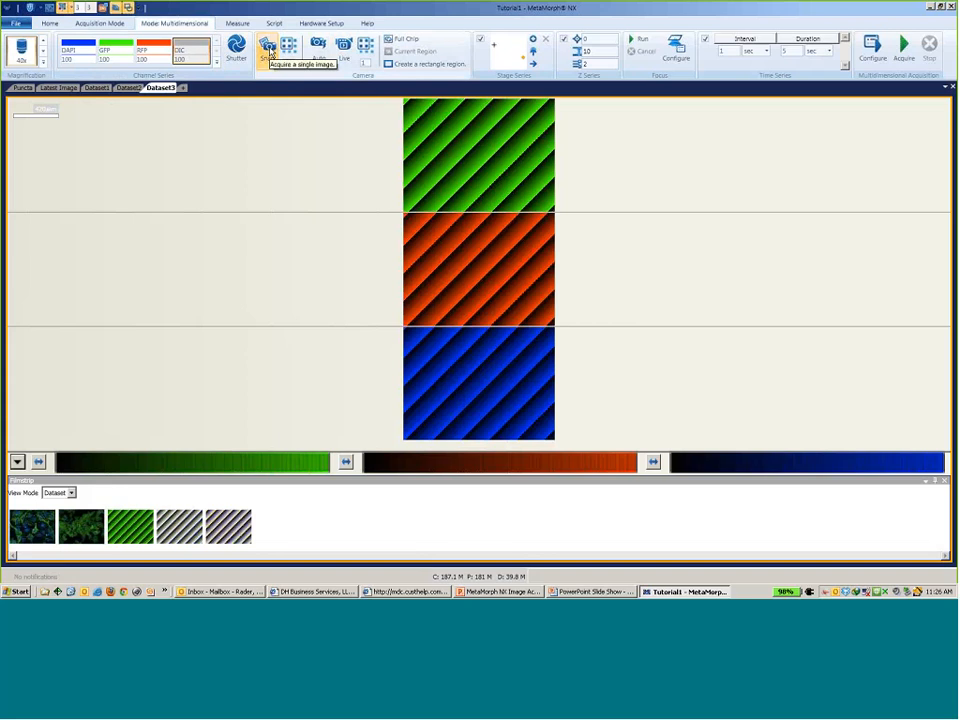
click(272, 55)
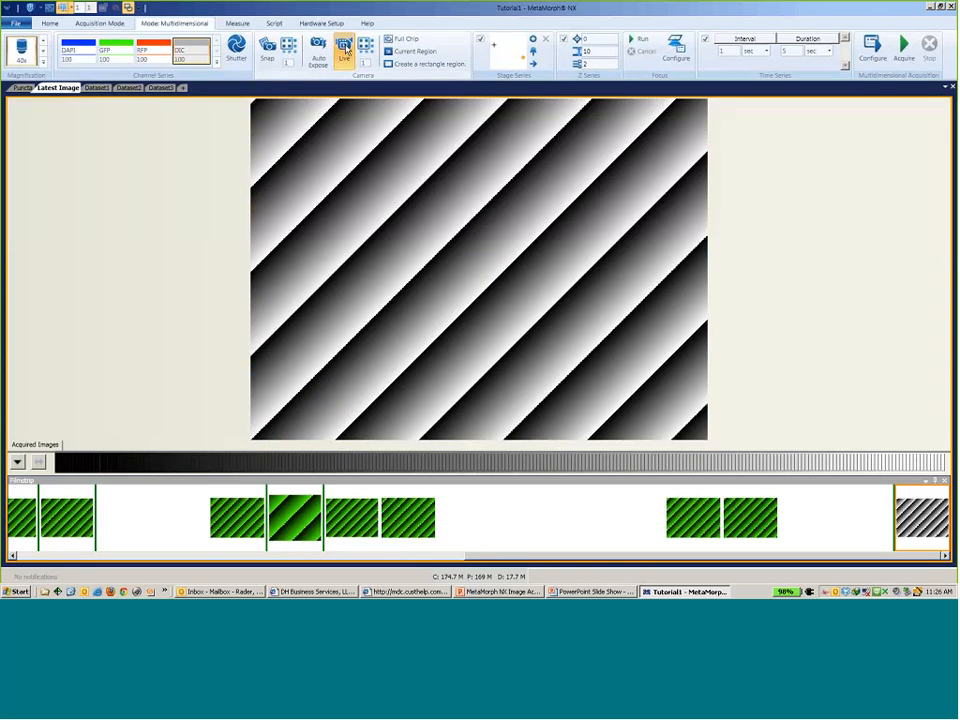
click(345, 50)
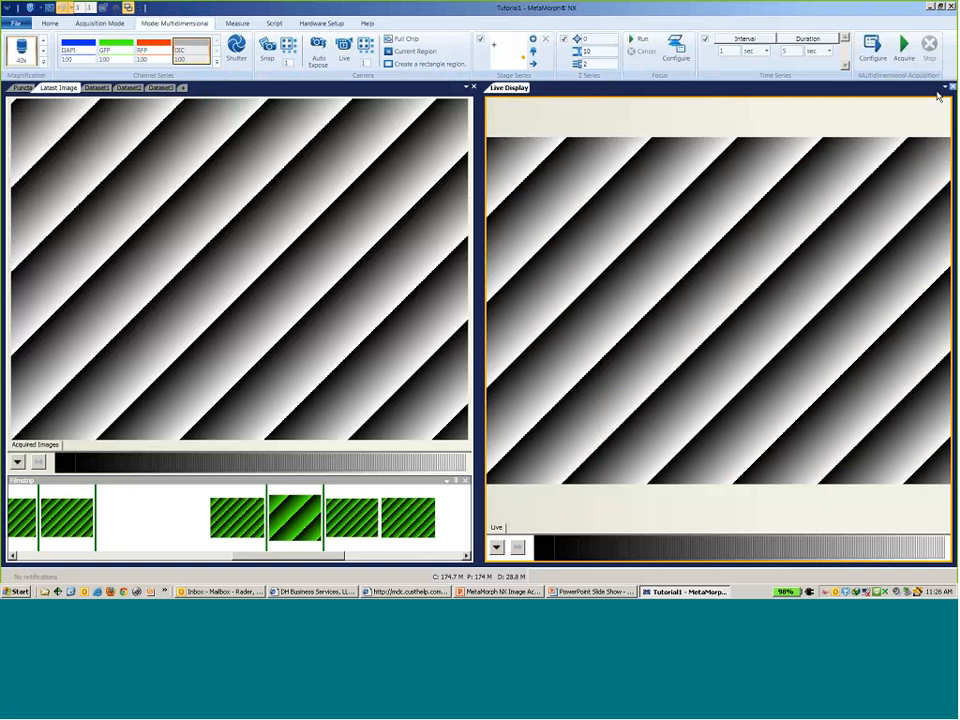
Step: Close the live display and add a stage position at X 10, Y 10, Z 1 to the stage series
click(952, 87)
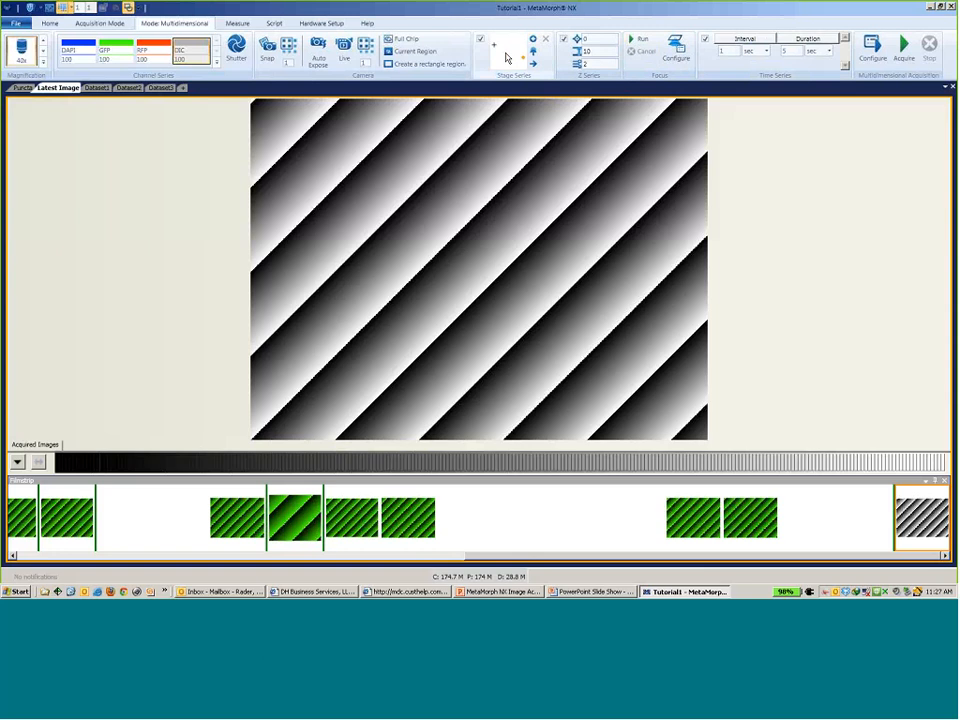
click(506, 58)
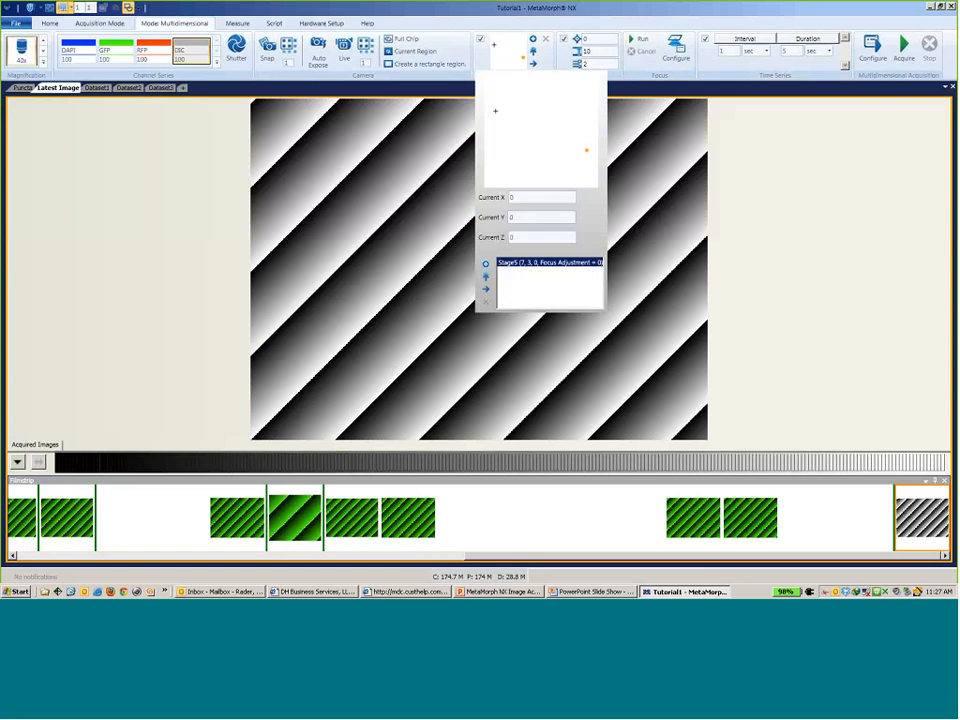
mouse_move(560, 238)
drag(516, 197, 501, 198)
text(10)
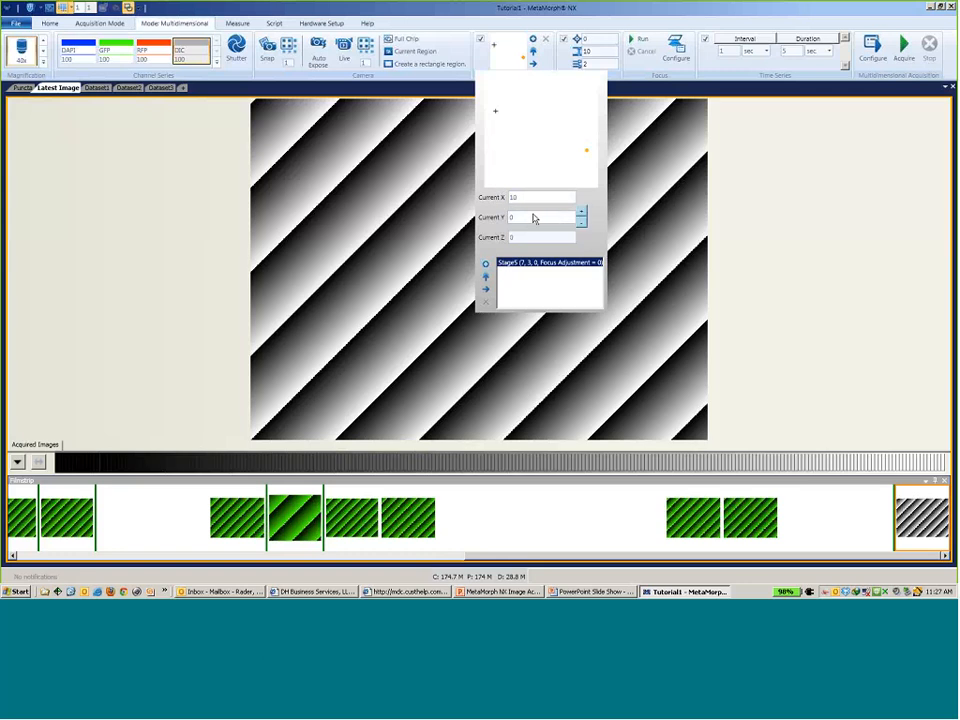
drag(534, 219, 501, 219)
text(1)
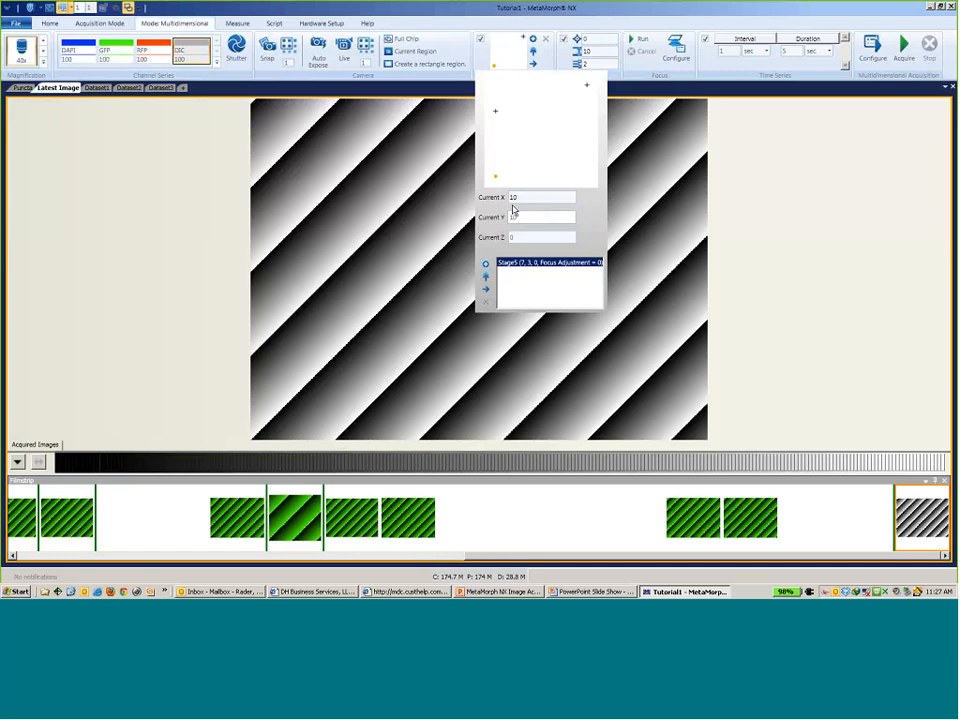
text(0)
click(526, 237)
text(1)
click(486, 264)
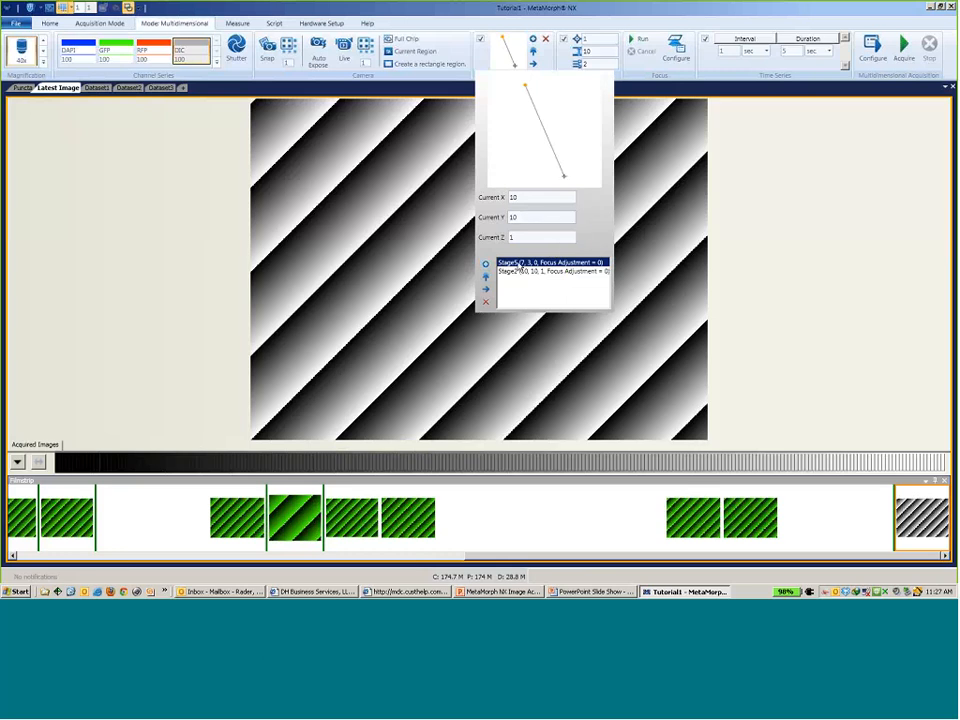
Step: Add another stage position at X 0, Y 15, Z 1 to the stage series
double_click(517, 198)
text(0)
click(516, 216)
double_click(511, 218)
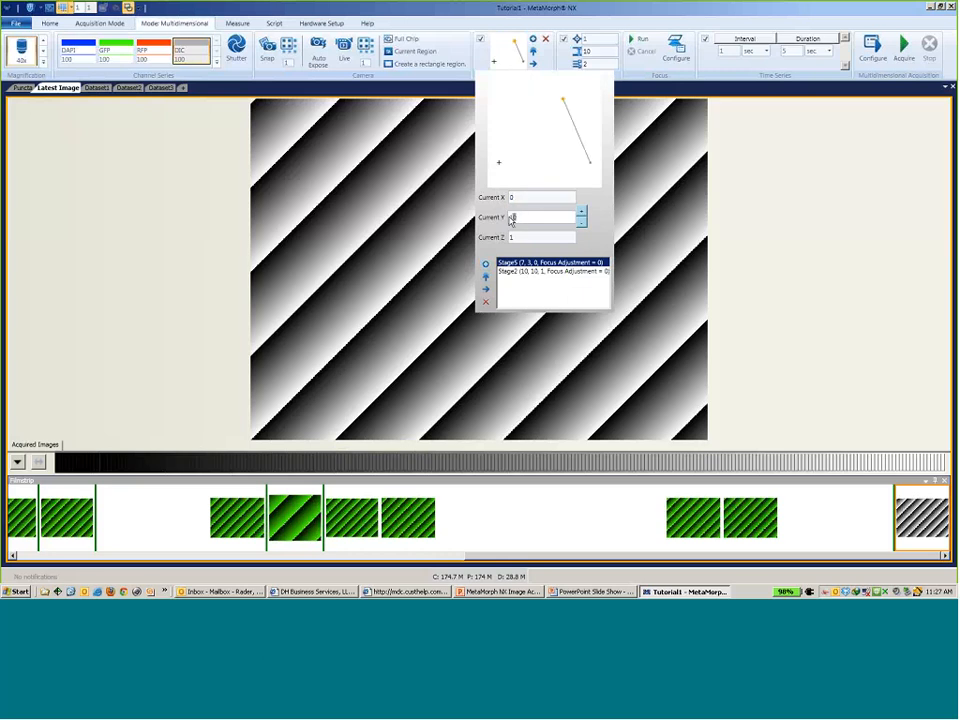
key(BackSpace)
text(15)
click(538, 240)
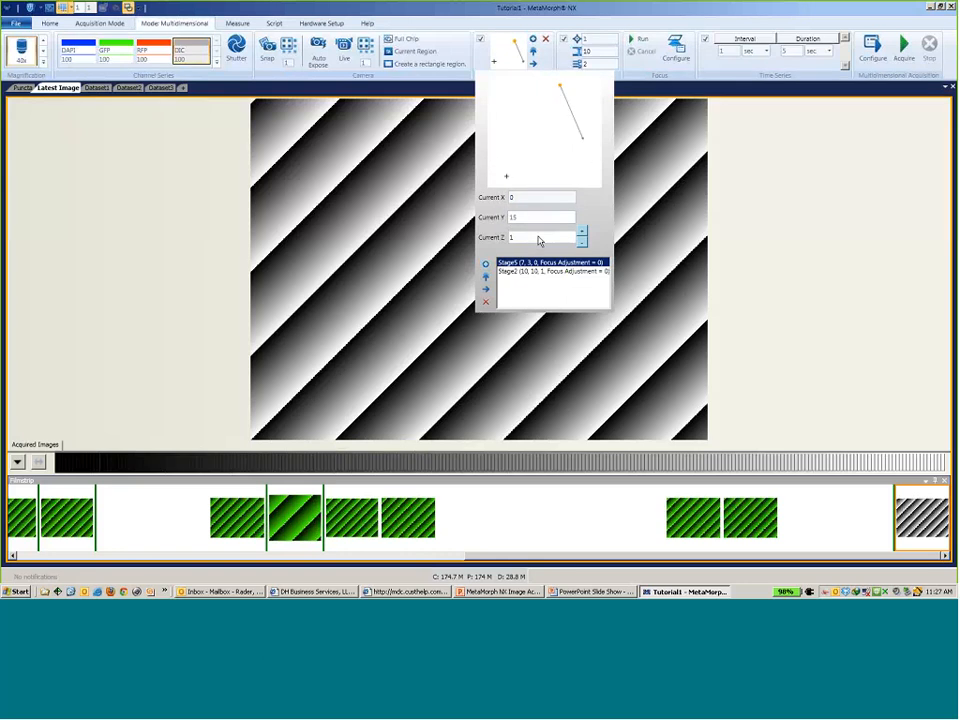
click(486, 266)
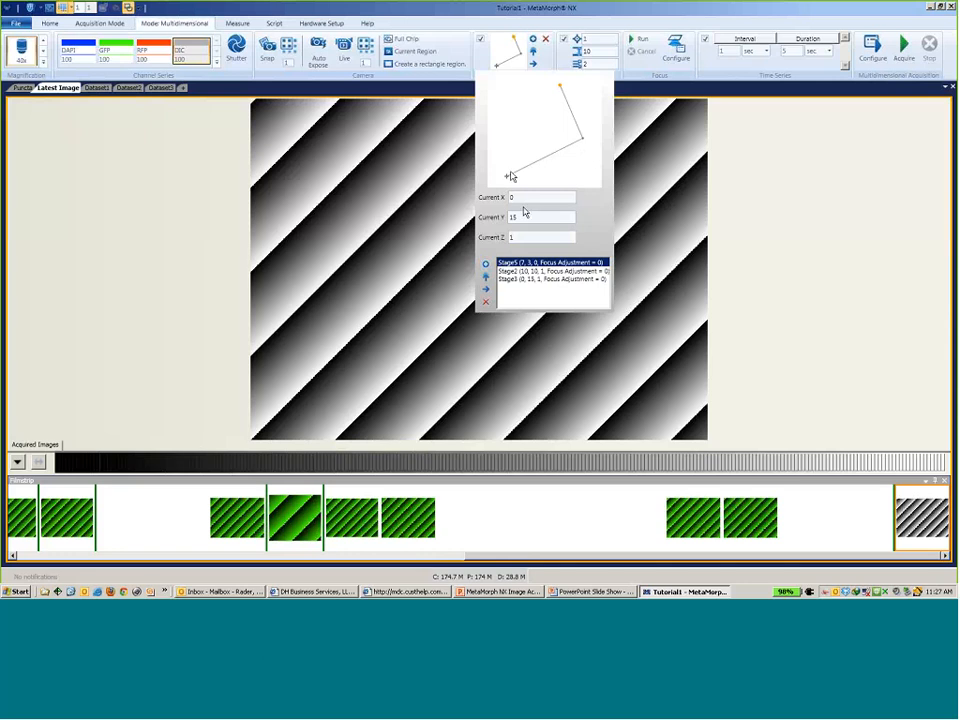
Step: Highlight the second and third stage positions on the stage map in turn, then close the map
click(516, 272)
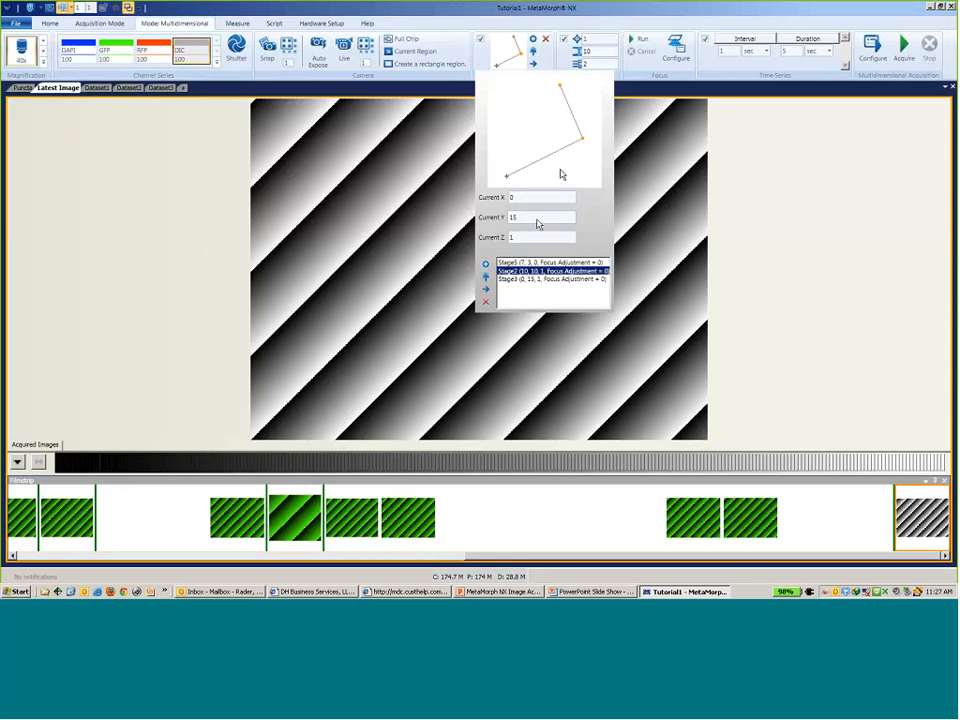
click(515, 279)
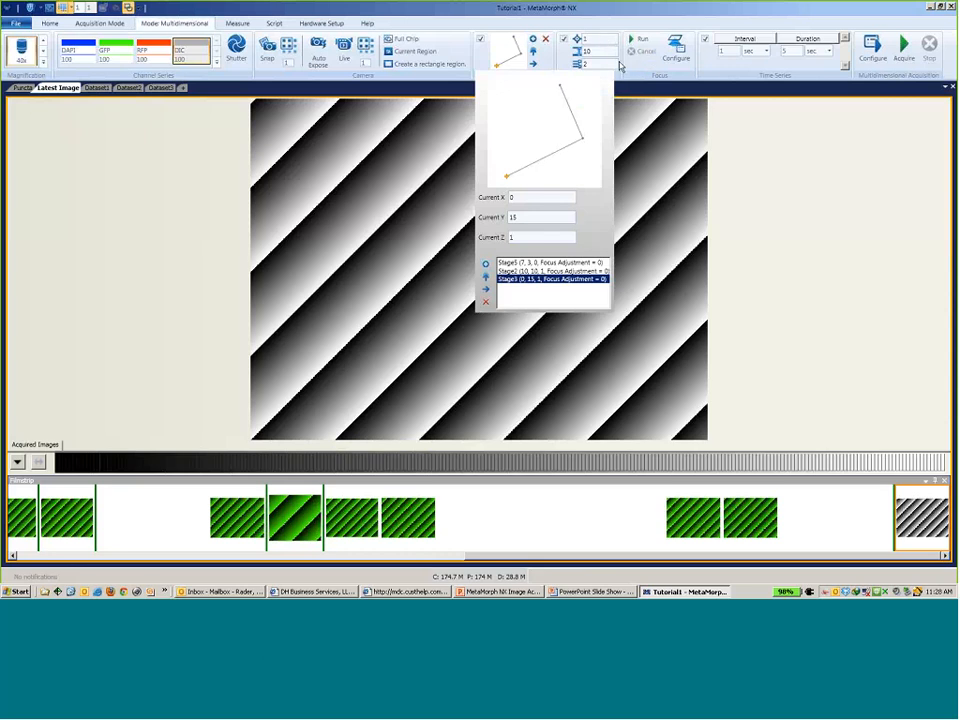
click(567, 61)
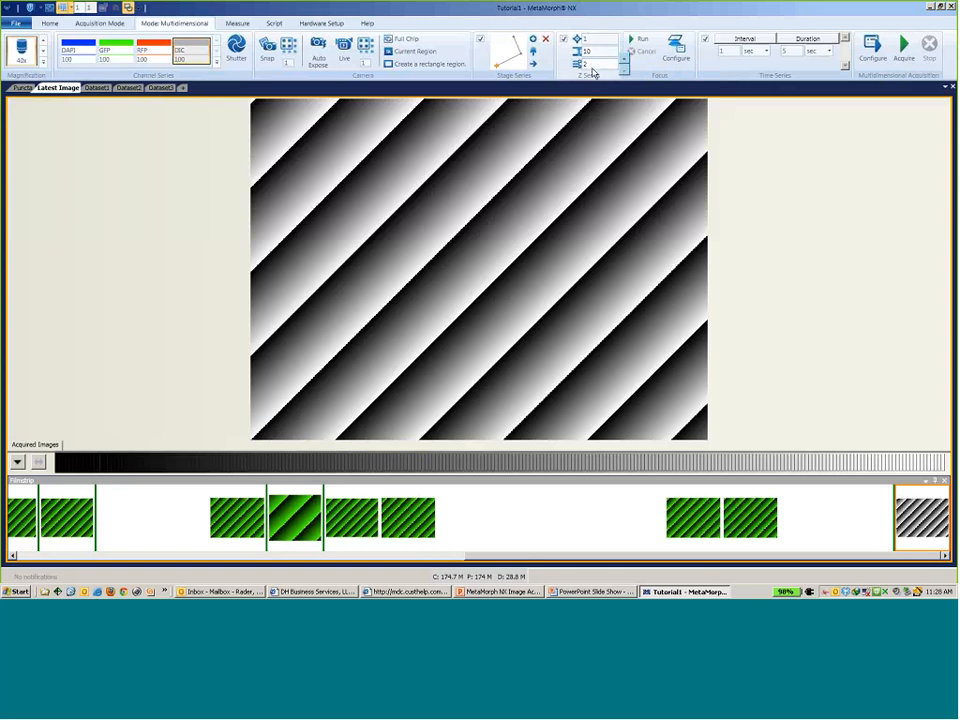
Step: Start the multidimensional acquisition with the configured channels, stage positions, Z series and time series
click(673, 58)
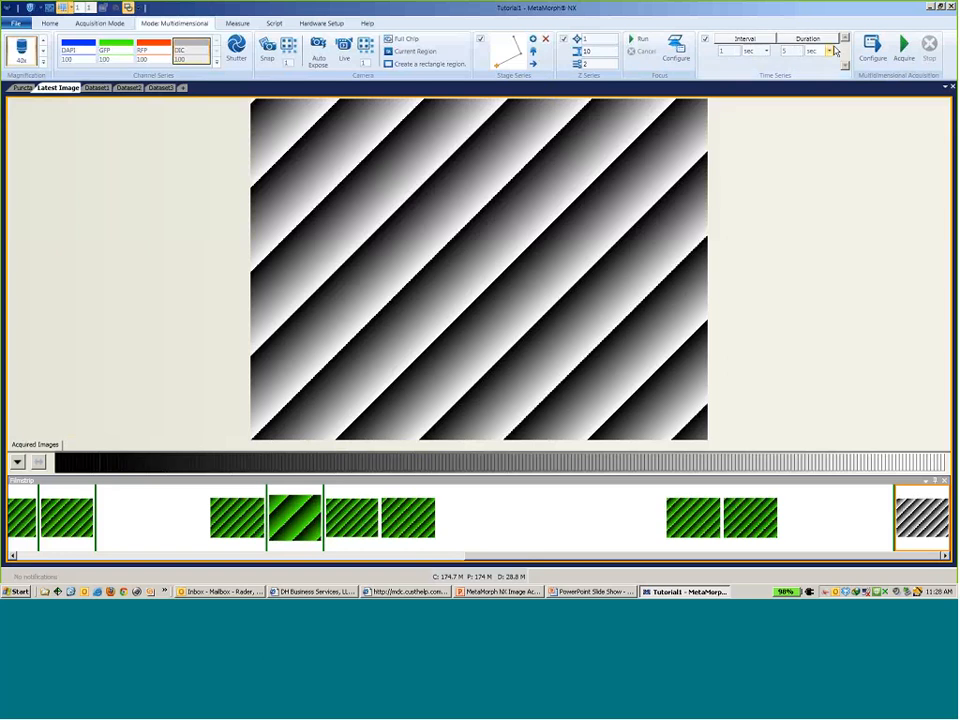
click(910, 56)
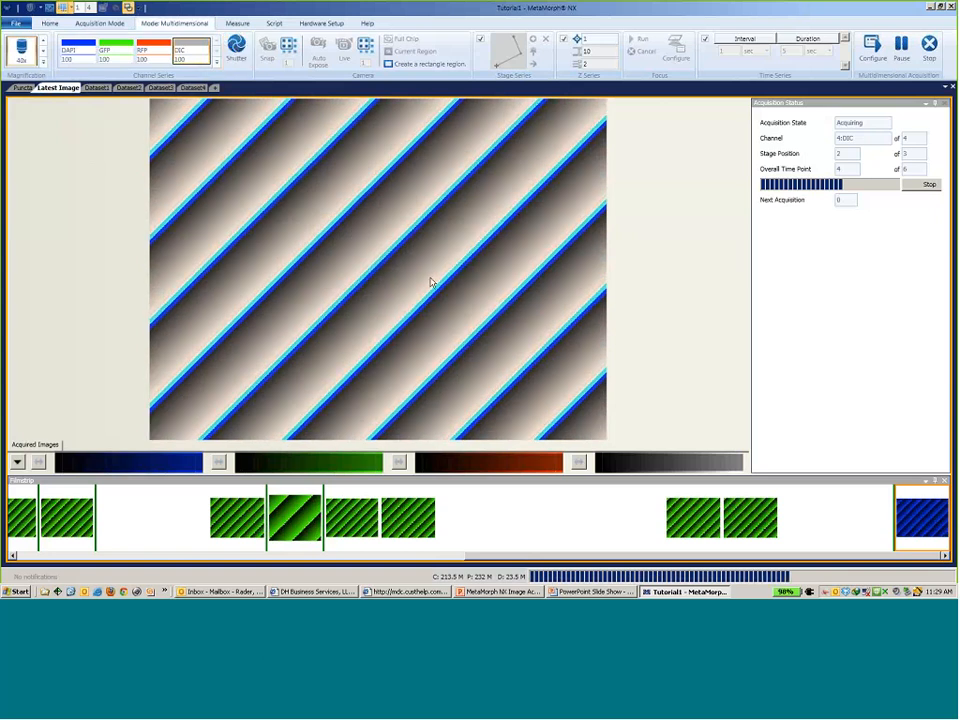
Step: Dock the Latest Image window as a separate pane beside the datasets
drag(431, 283, 441, 287)
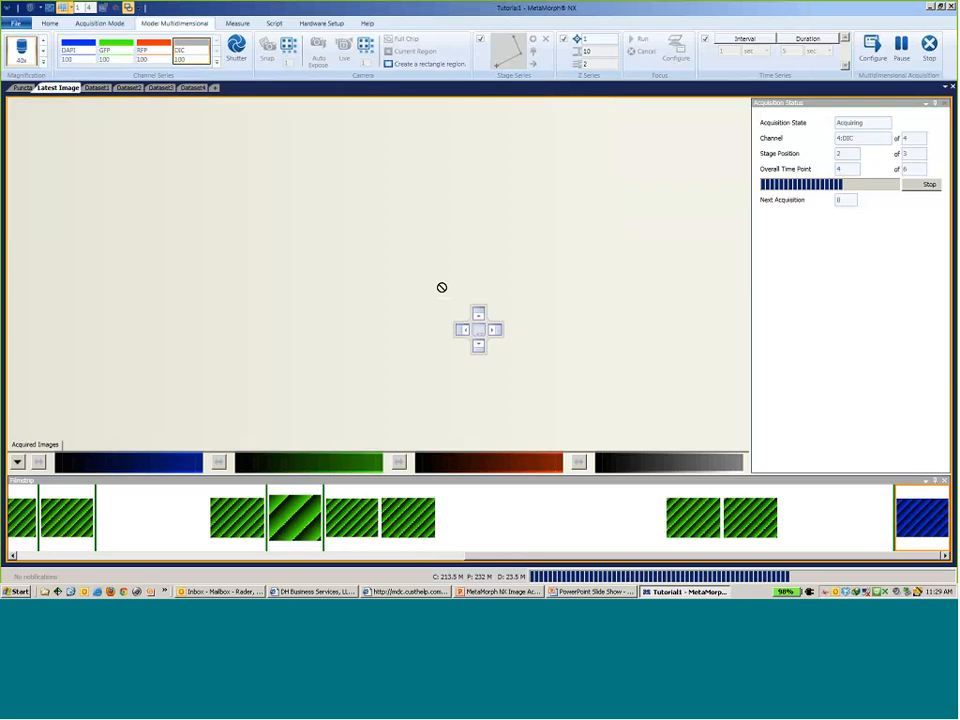
drag(371, 247, 495, 329)
drag(495, 329, 495, 331)
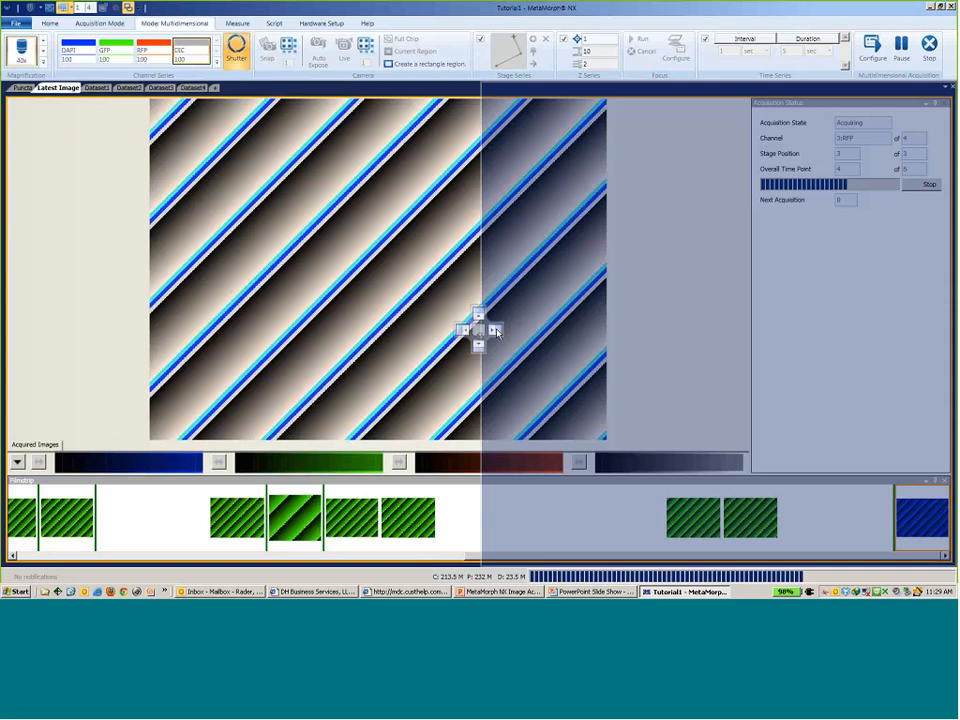
drag(496, 331, 497, 331)
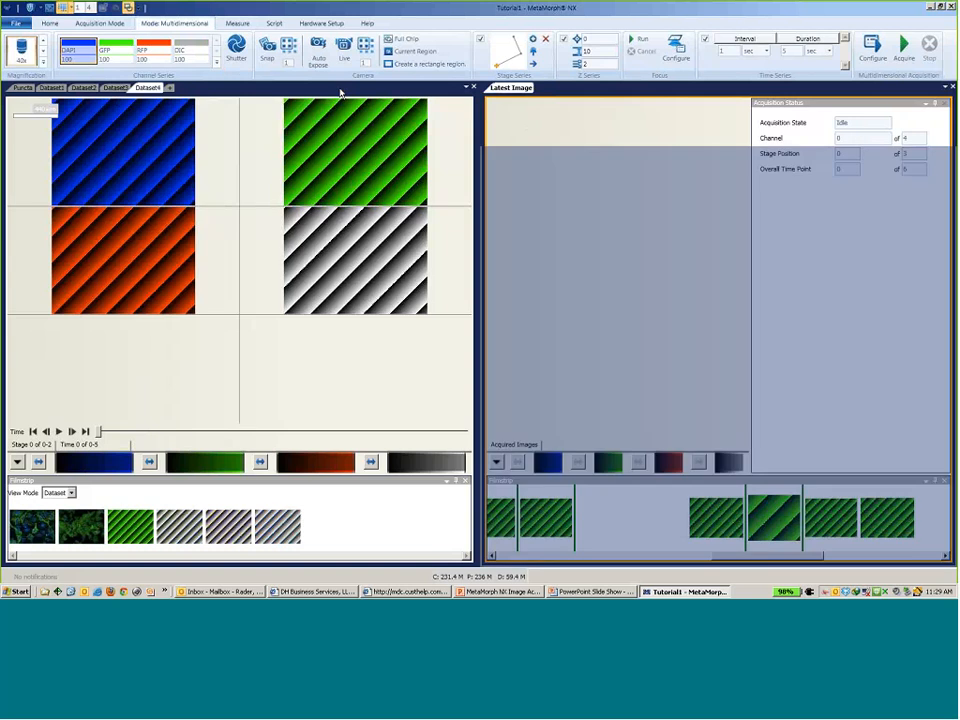
Step: Return the Latest Image window to the dataset tab group and place it as the first tab
drag(341, 91, 154, 91)
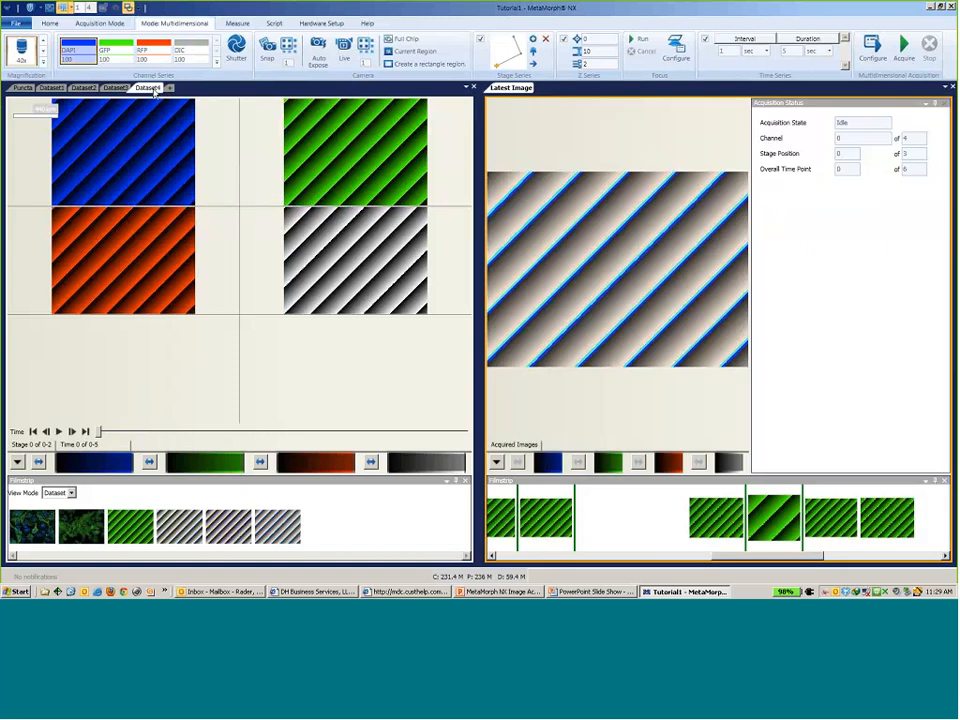
drag(154, 91, 139, 88)
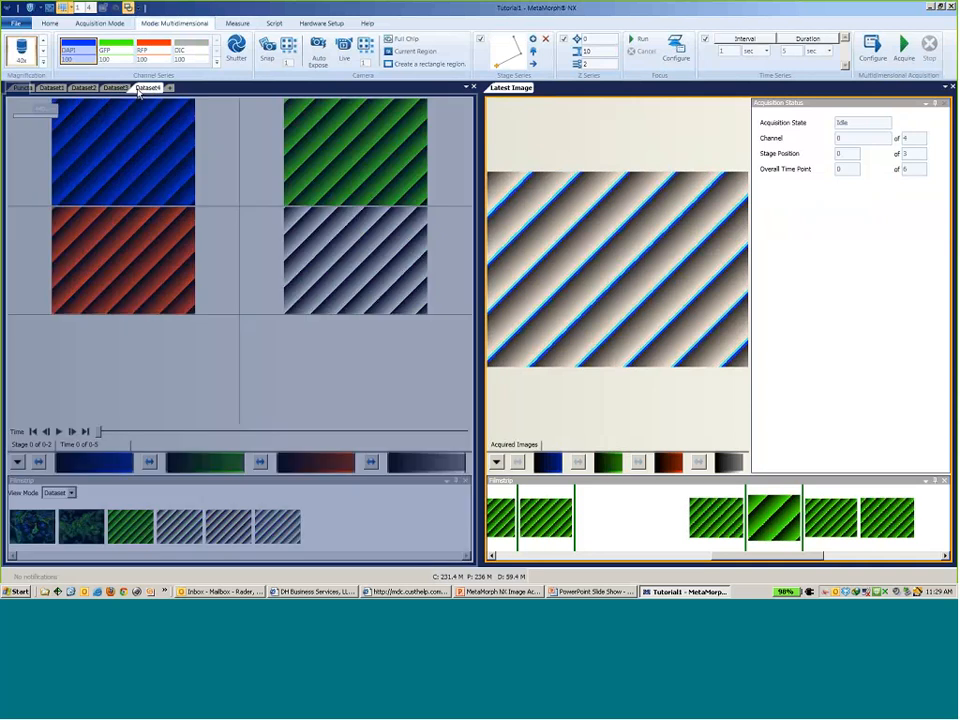
drag(139, 91, 142, 95)
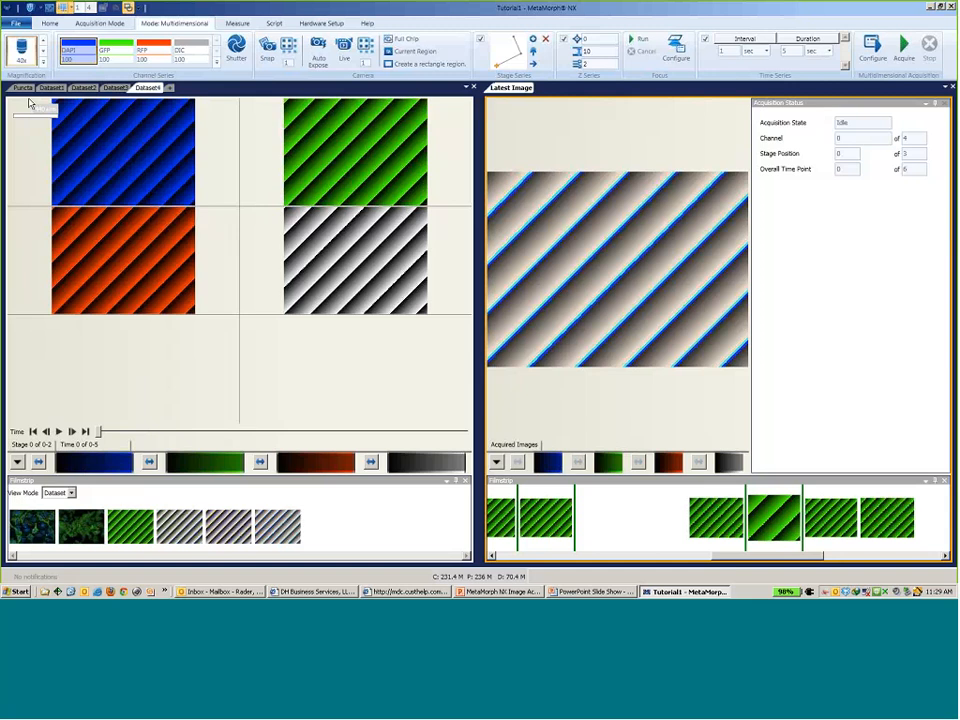
drag(30, 103, 31, 103)
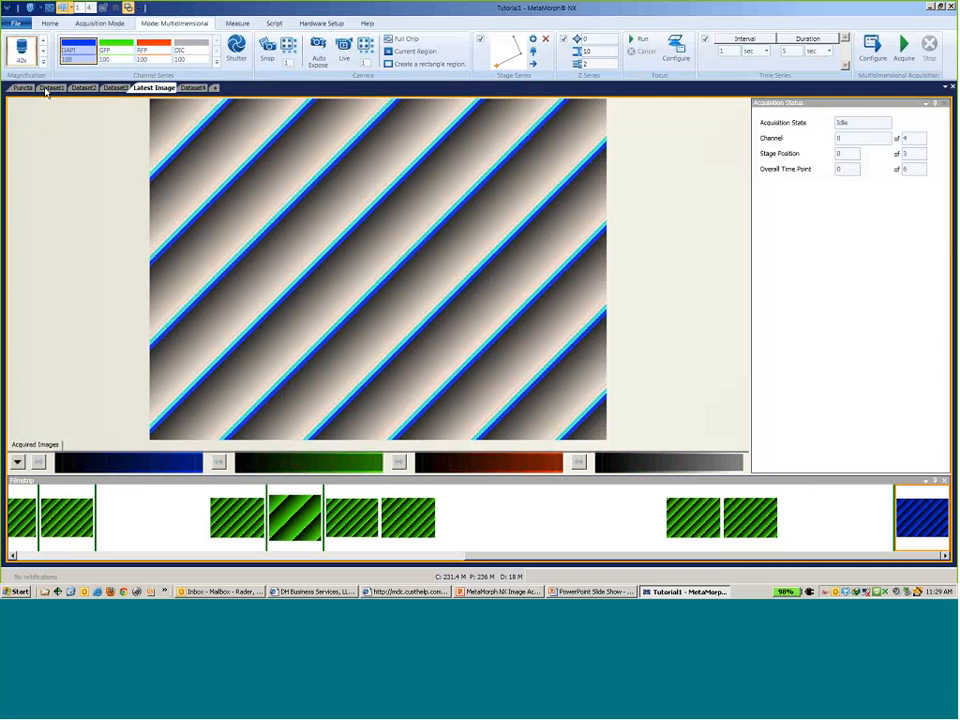
drag(45, 92, 36, 90)
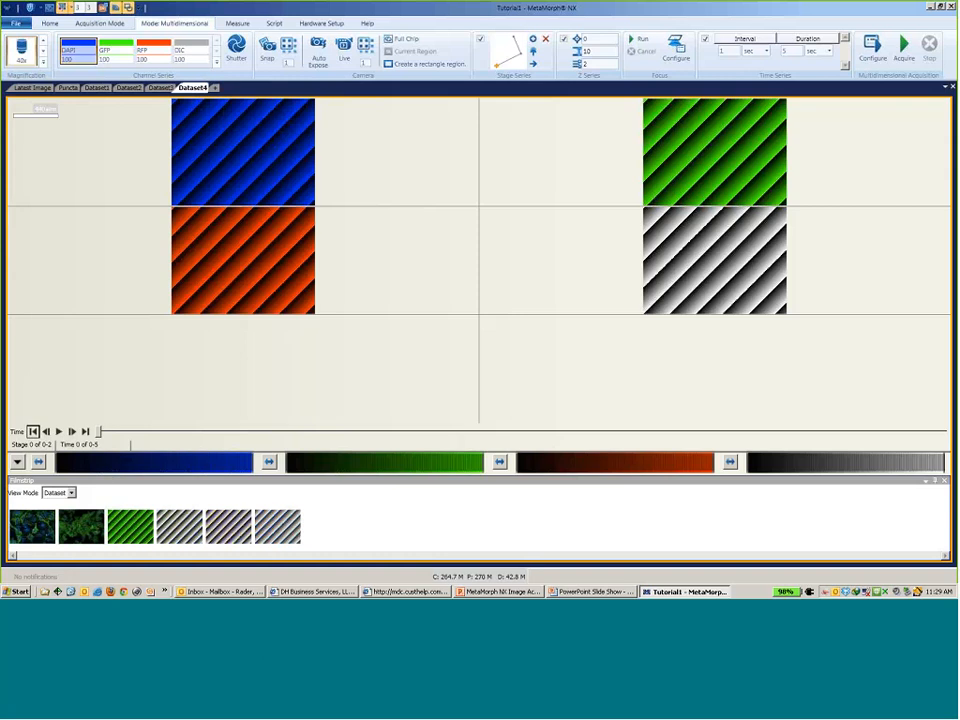
Step: Open the multidimensional acquisition configuration and add a second segment to its Time Series
click(338, 526)
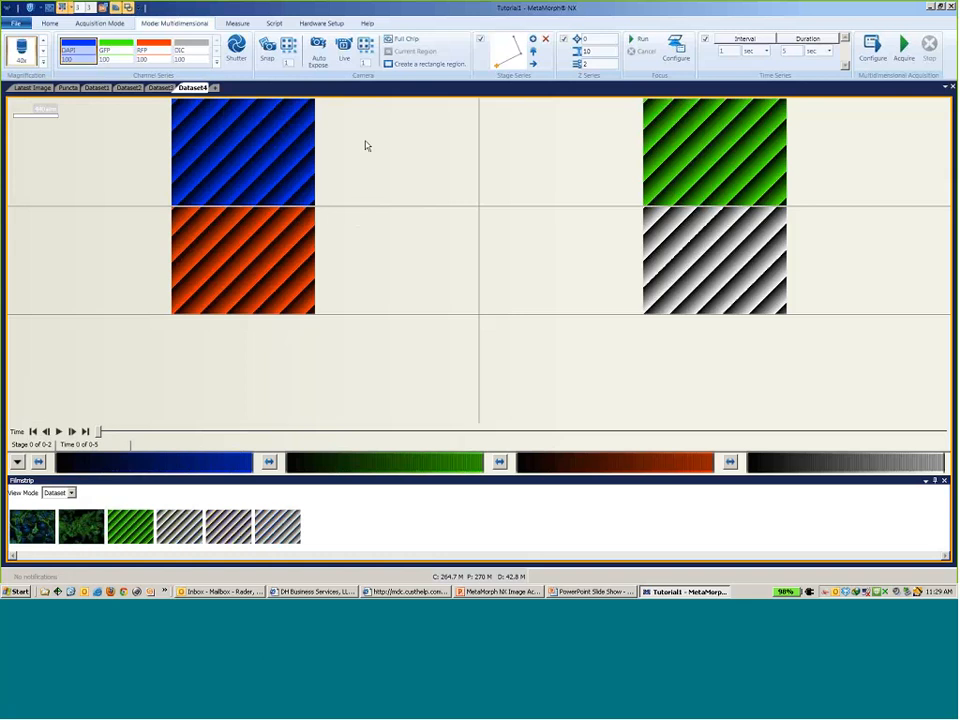
click(873, 48)
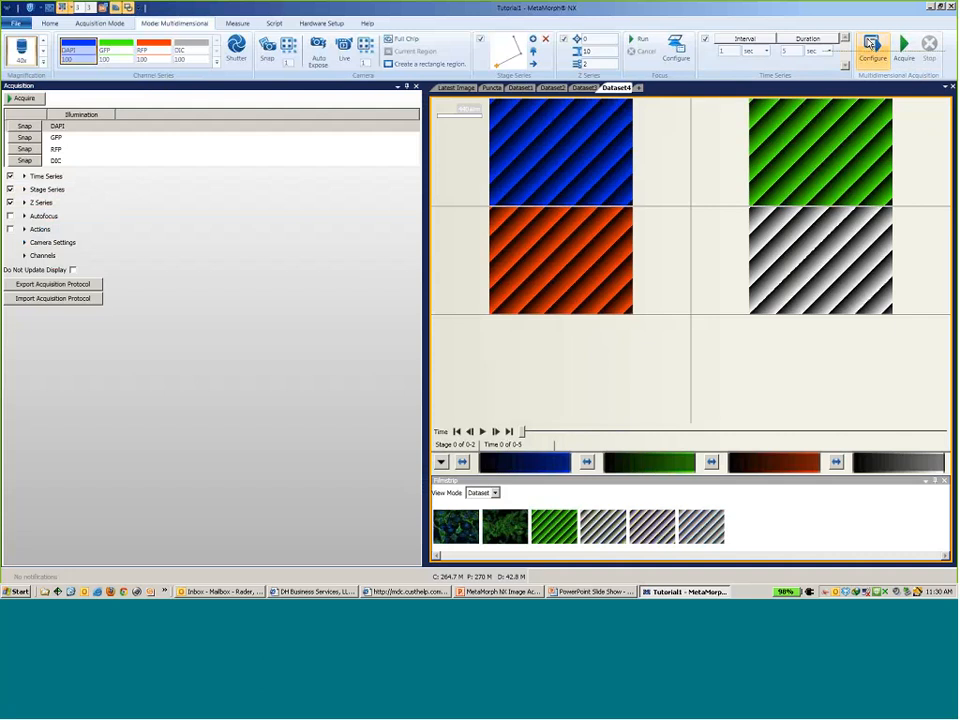
click(23, 177)
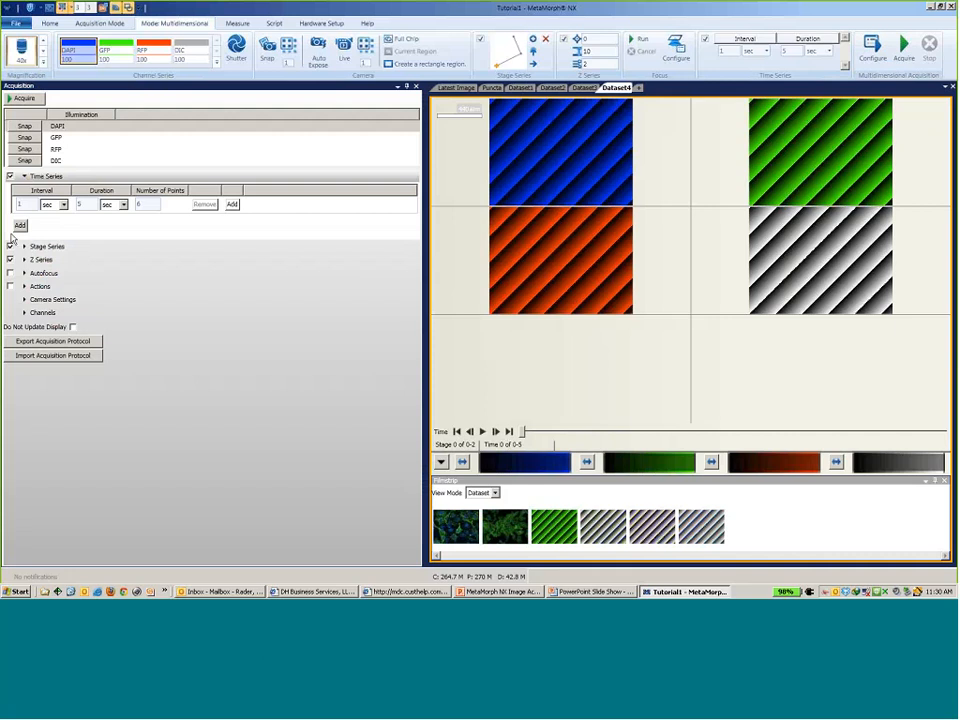
click(20, 226)
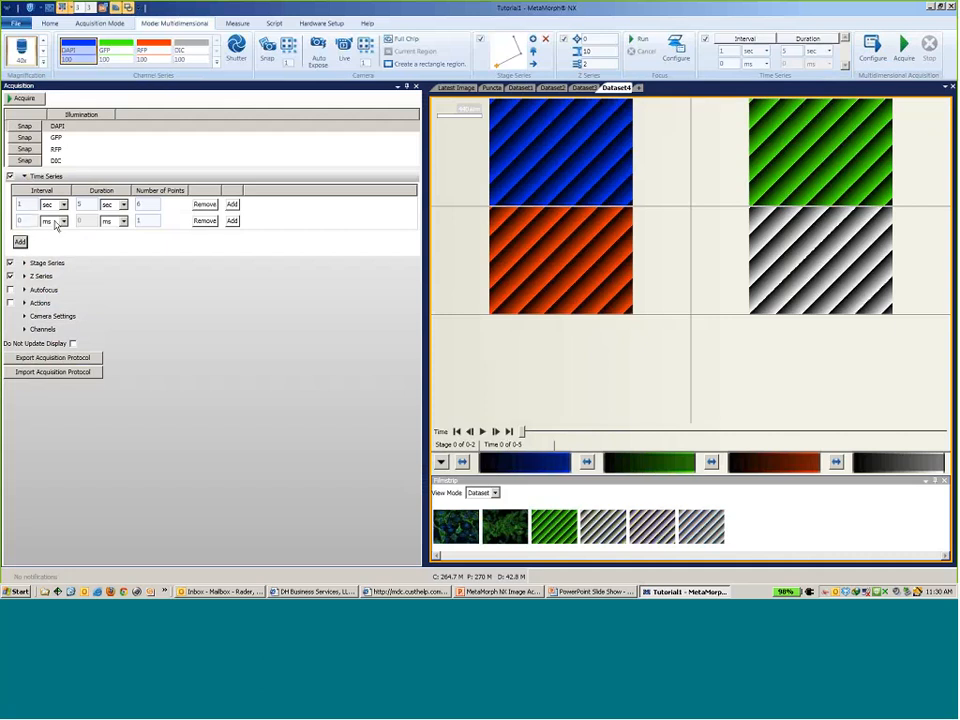
Step: Set the second time segment's interval to 2 and its duration to 1 min
click(18, 220)
text(2)
click(123, 221)
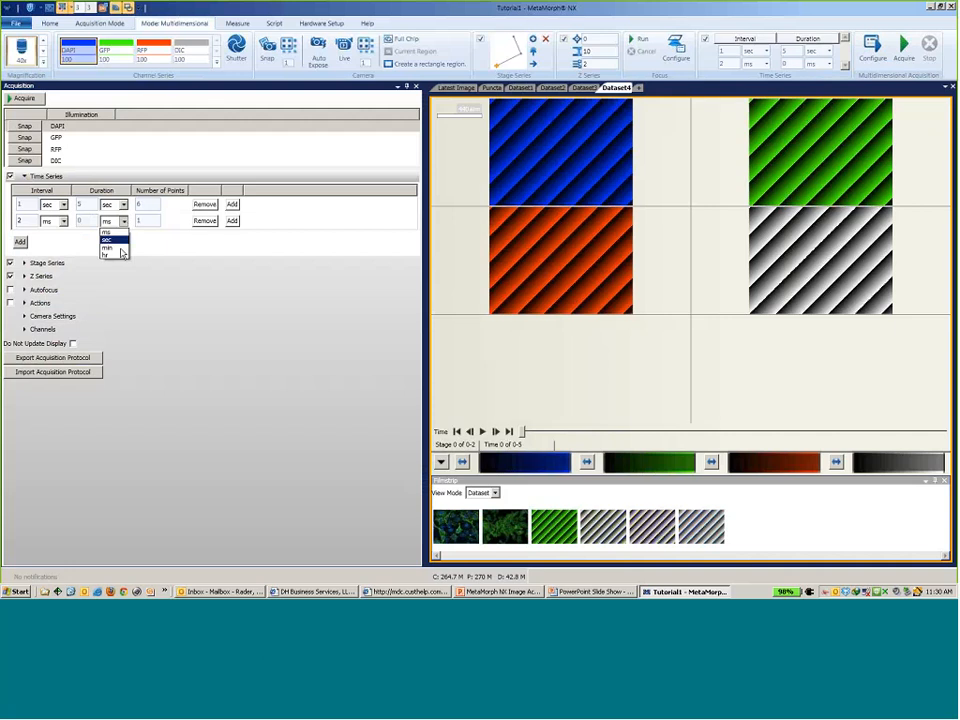
click(119, 255)
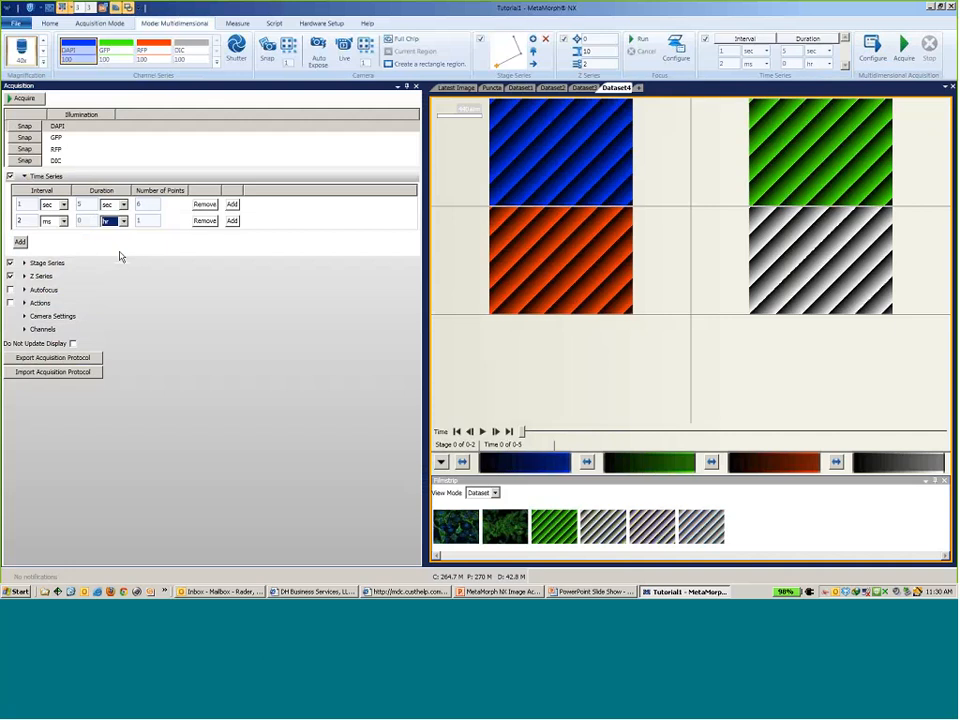
click(122, 221)
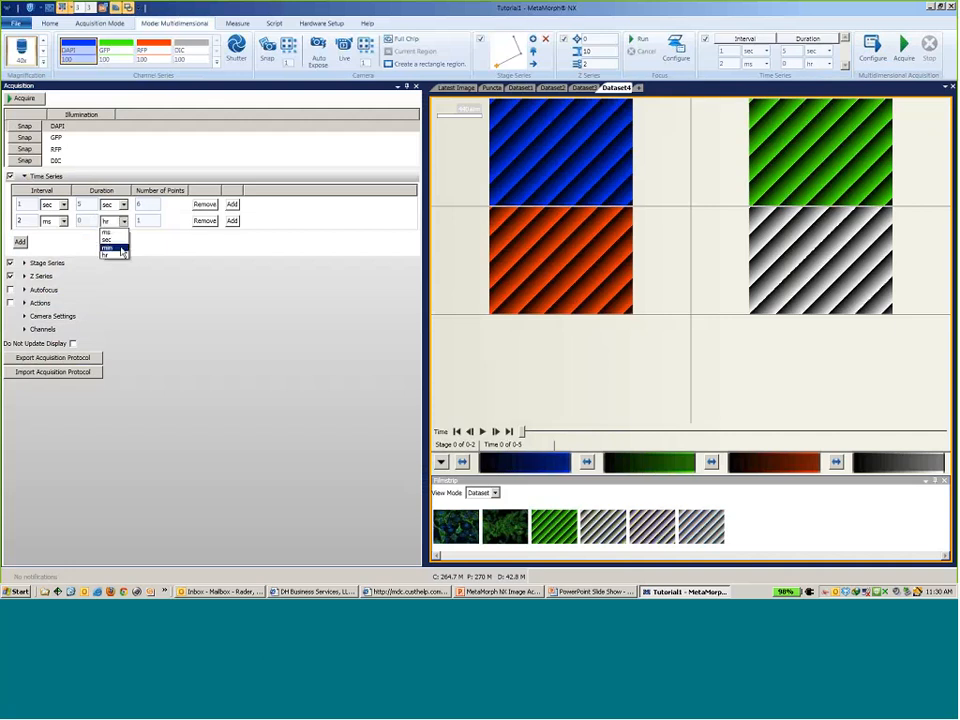
click(115, 247)
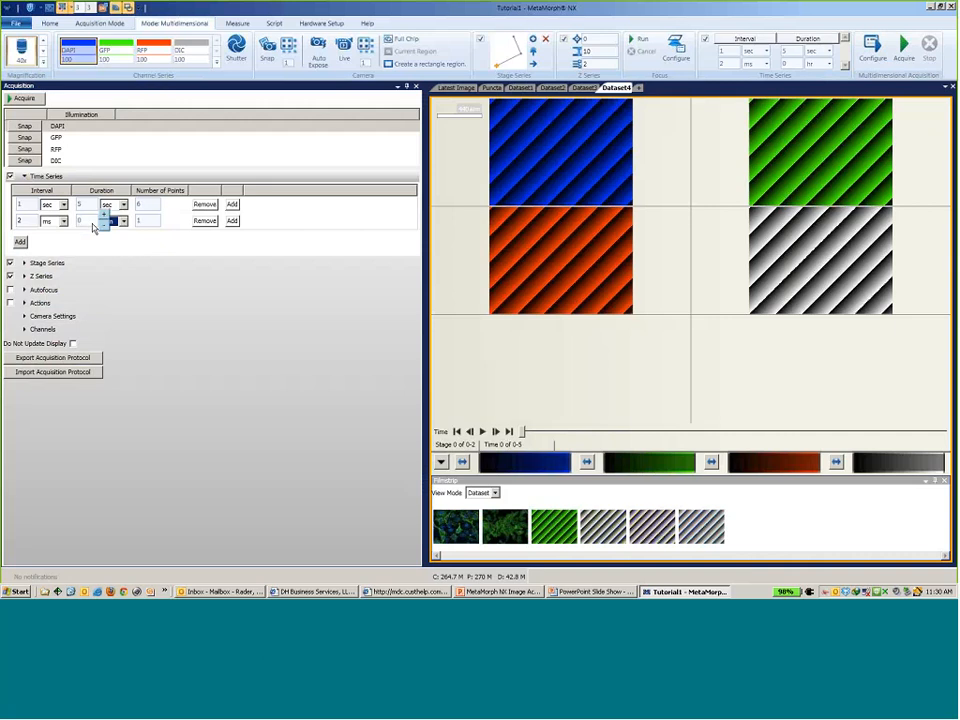
click(89, 221)
Step: Change the second time segment's interval to 2 sec and correct its duration to 1 min
click(63, 221)
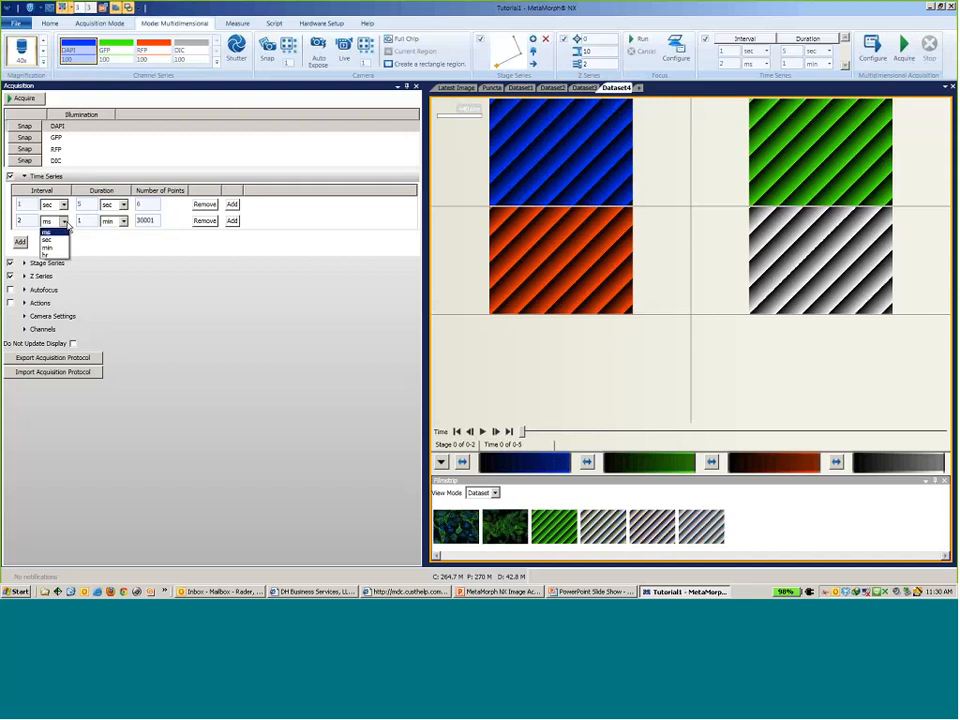
click(55, 240)
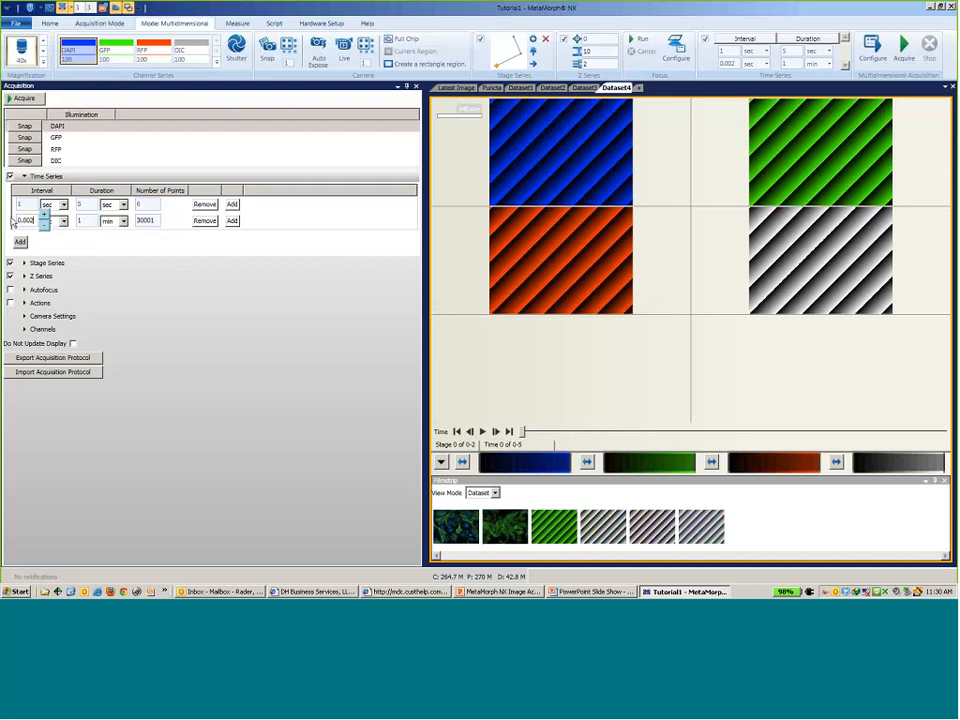
click(16, 221)
text(2)
key(Return)
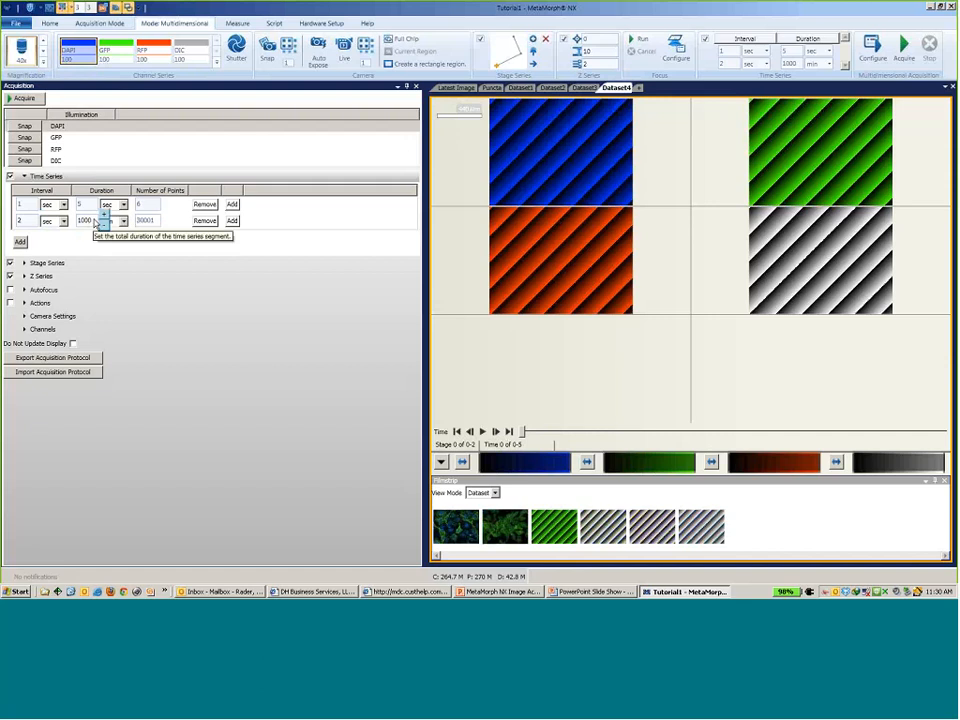
click(93, 220)
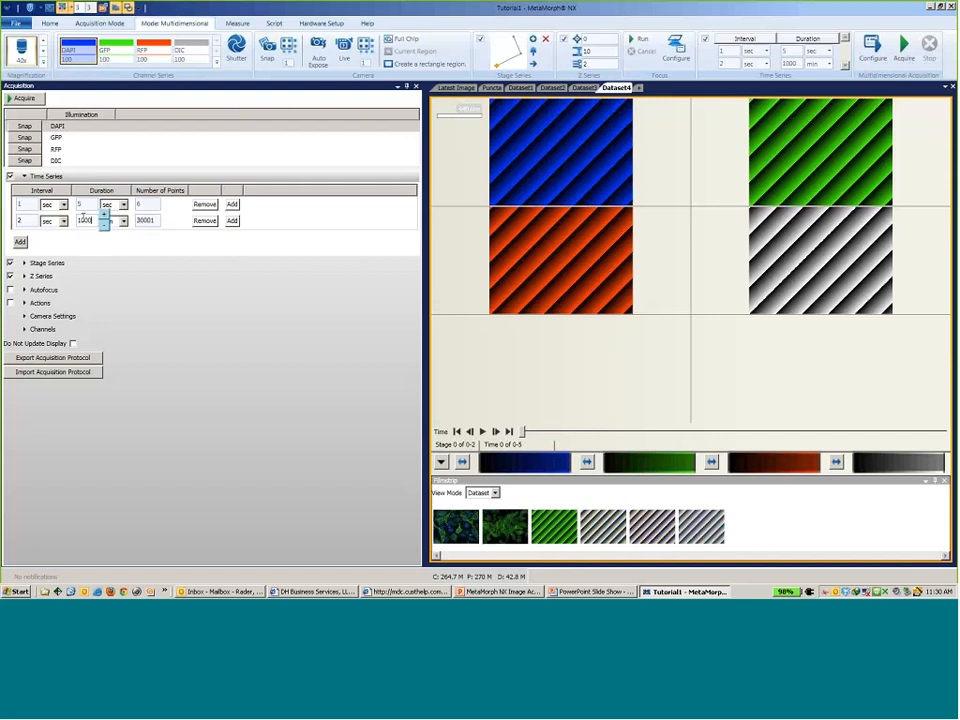
key(BackSpace)
key(BackSpace)
key(BackSpace)
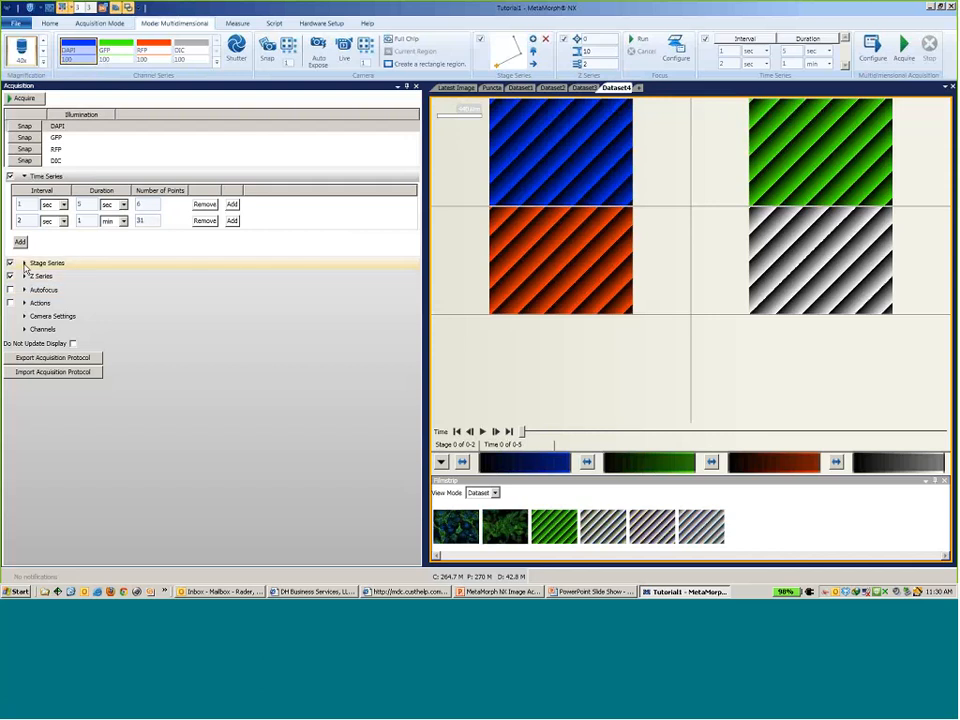
Step: Display the Stage Series settings in the acquisition configuration
click(101, 266)
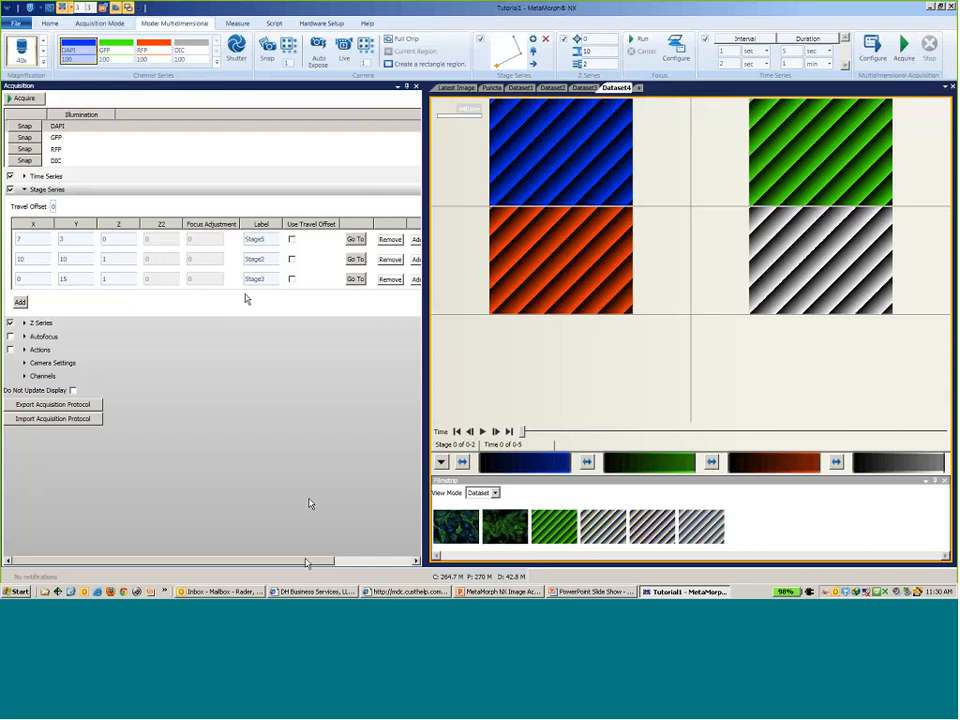
Step: Review the remaining Stage Series columns for each position, including the Add, Update and Set Focus controls, and collapse the section
drag(307, 565, 384, 566)
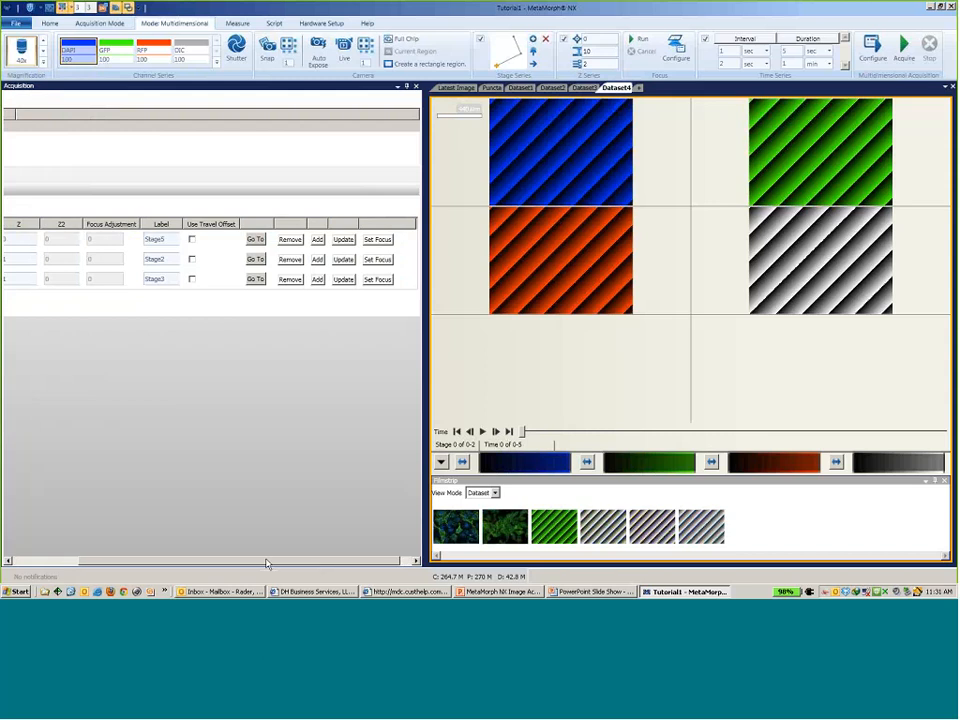
drag(314, 563, 250, 563)
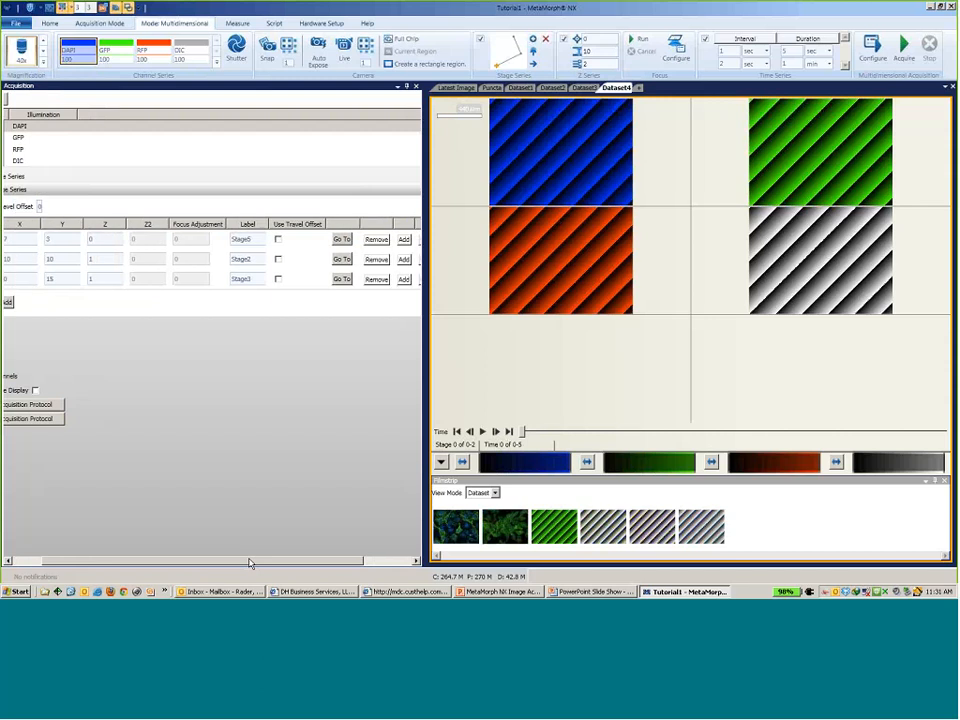
drag(250, 563, 187, 561)
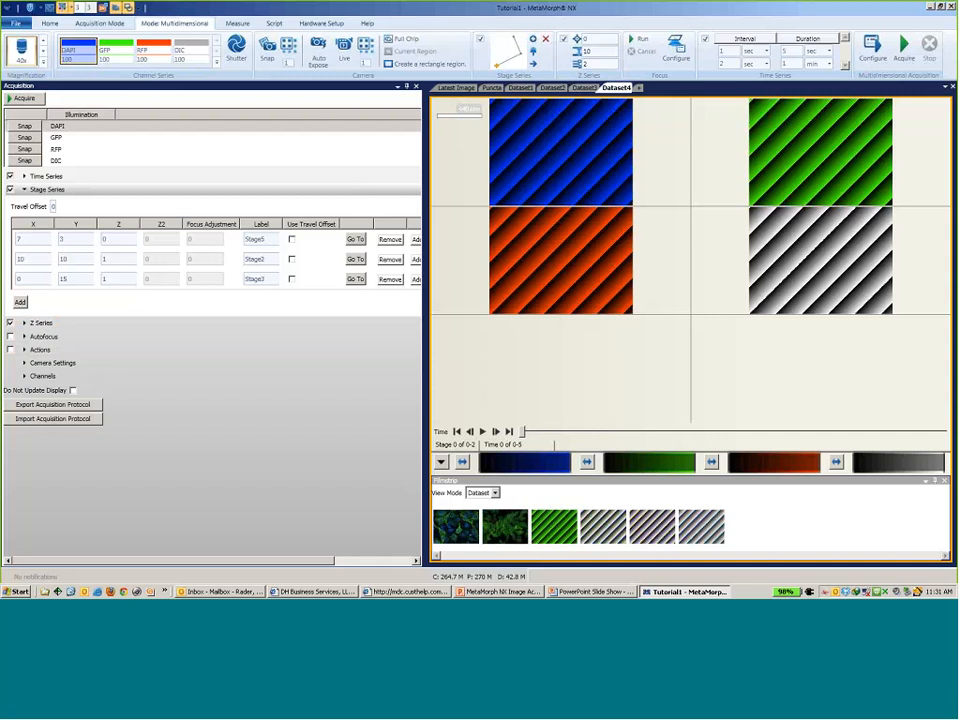
click(24, 189)
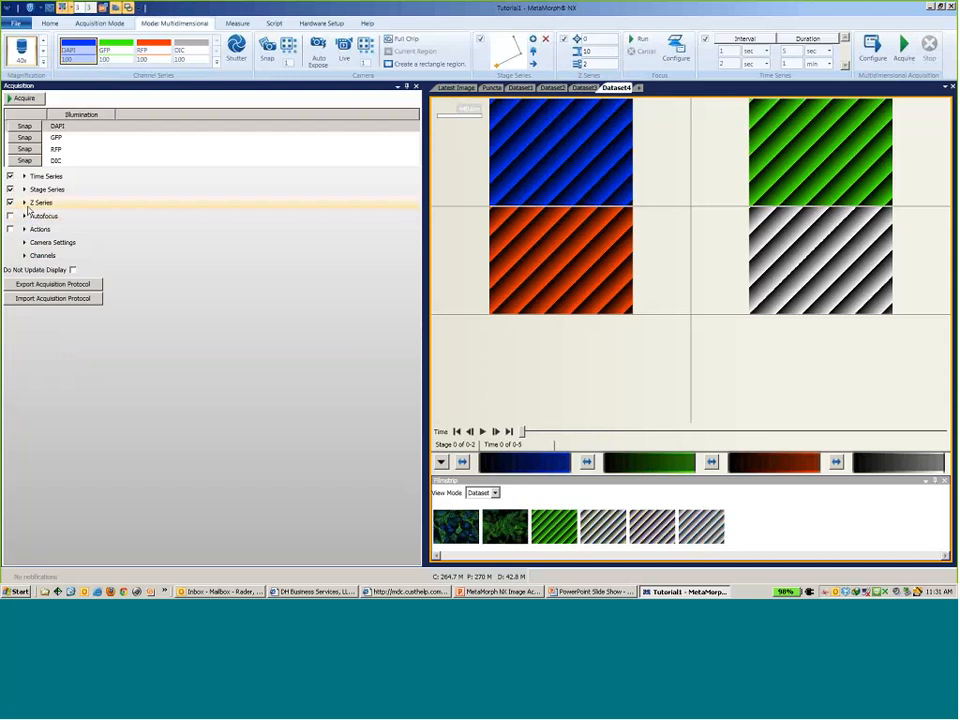
Step: Expand the Z Series settings and try the Loop Within Channel option, switching it on and back off
click(24, 203)
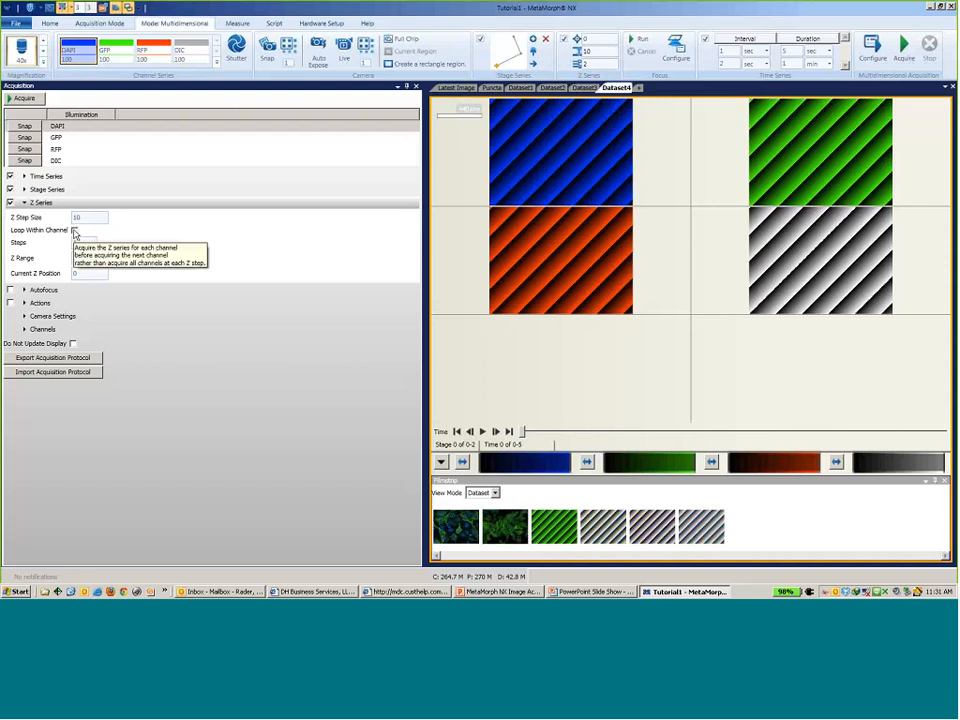
click(75, 231)
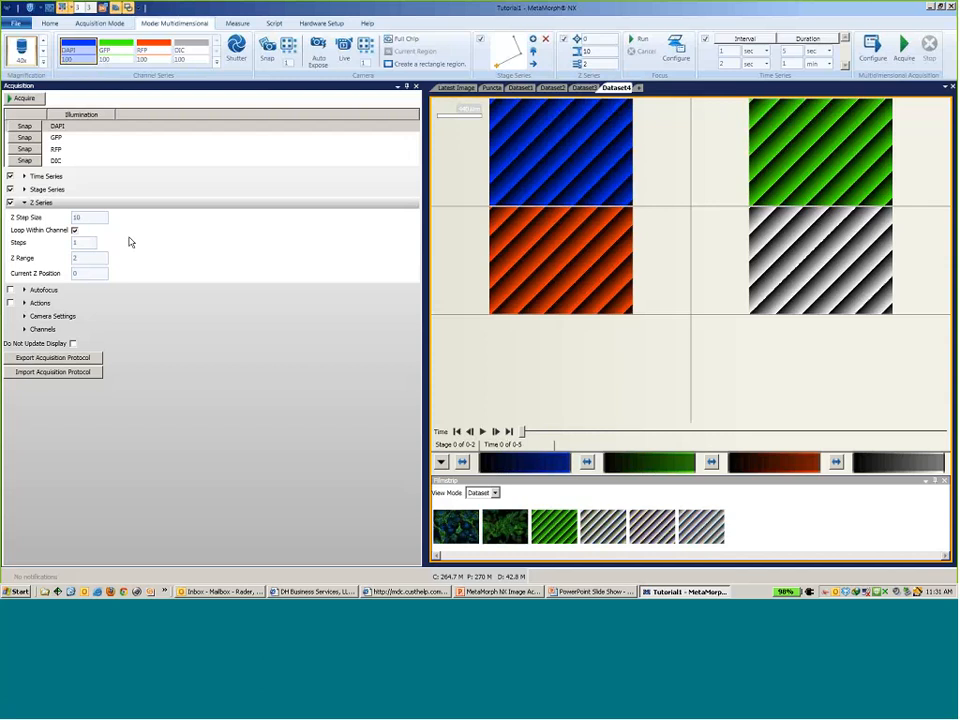
click(74, 231)
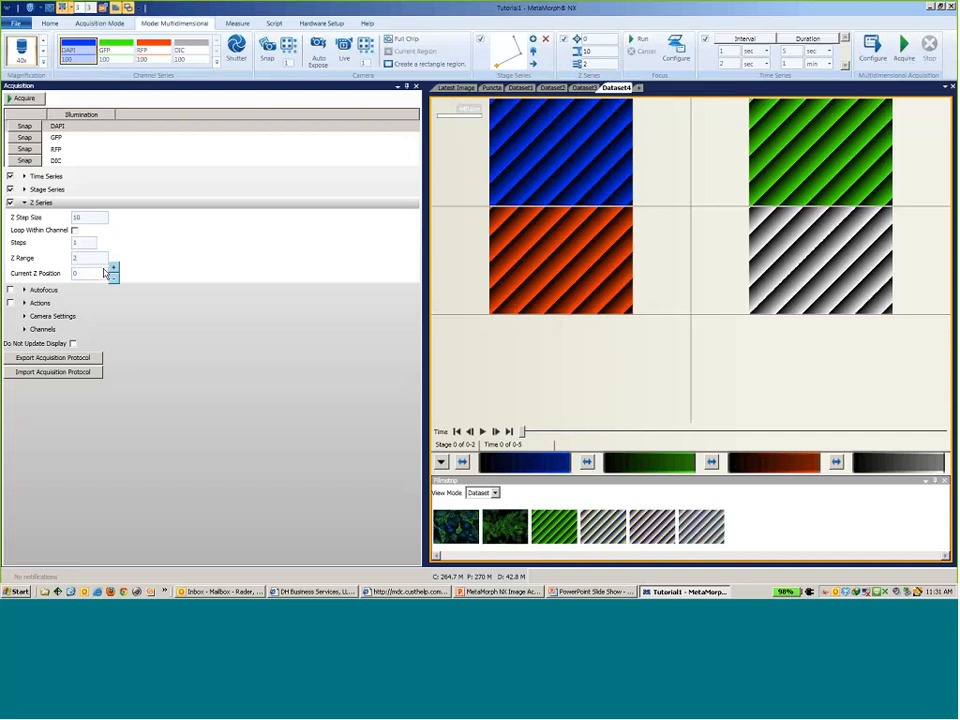
Step: Review the Autofocus range, accuracy, step size, algorithm and frequency settings, leaving the section collapsed
click(23, 290)
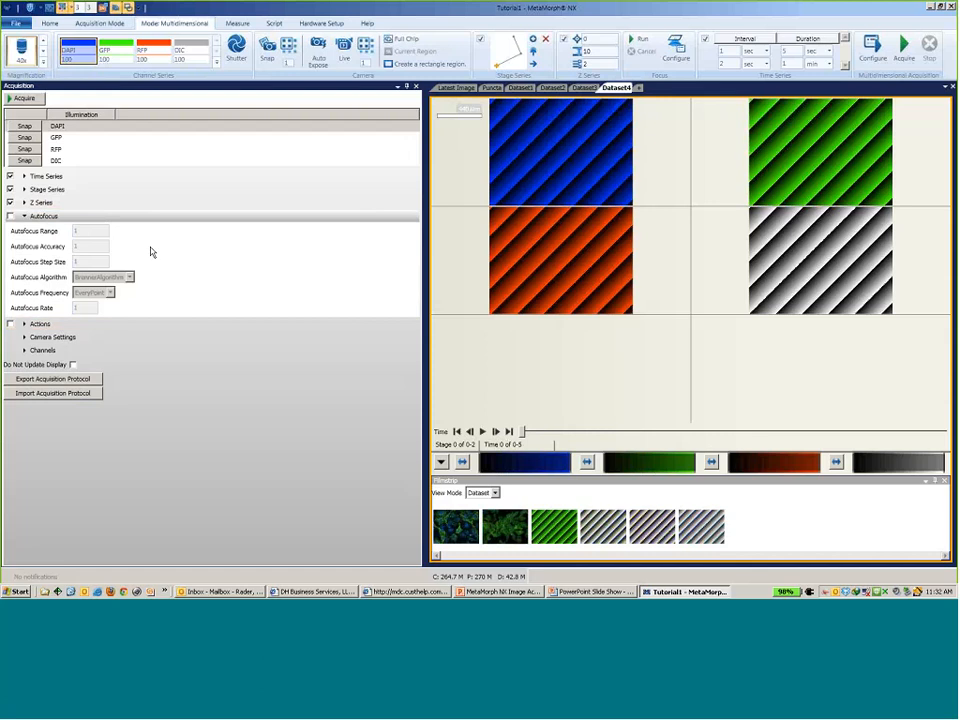
click(24, 216)
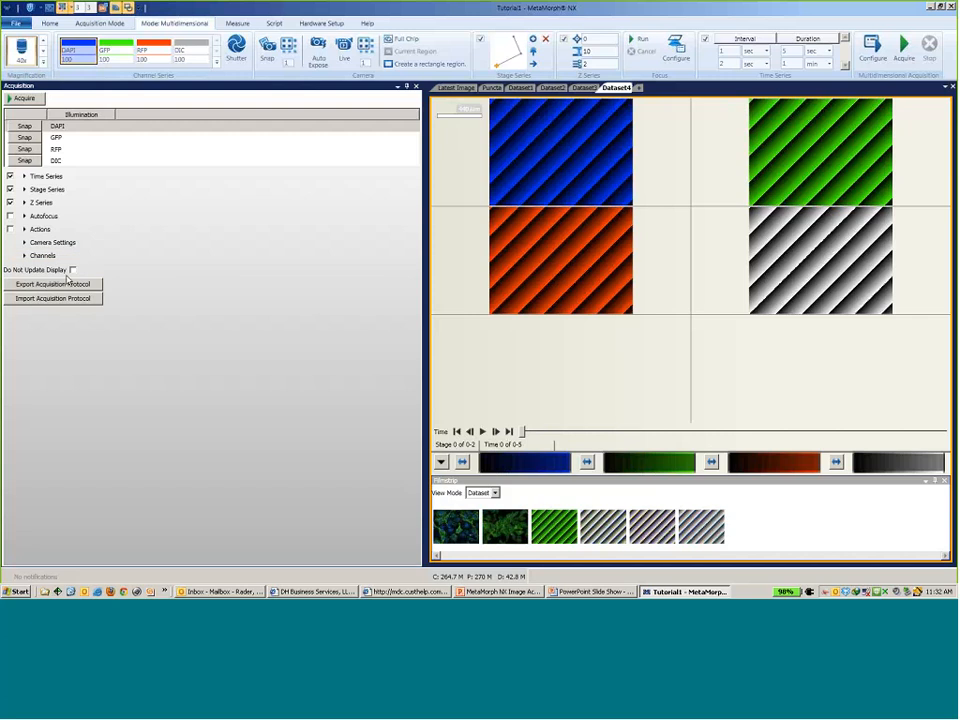
click(25, 217)
click(26, 218)
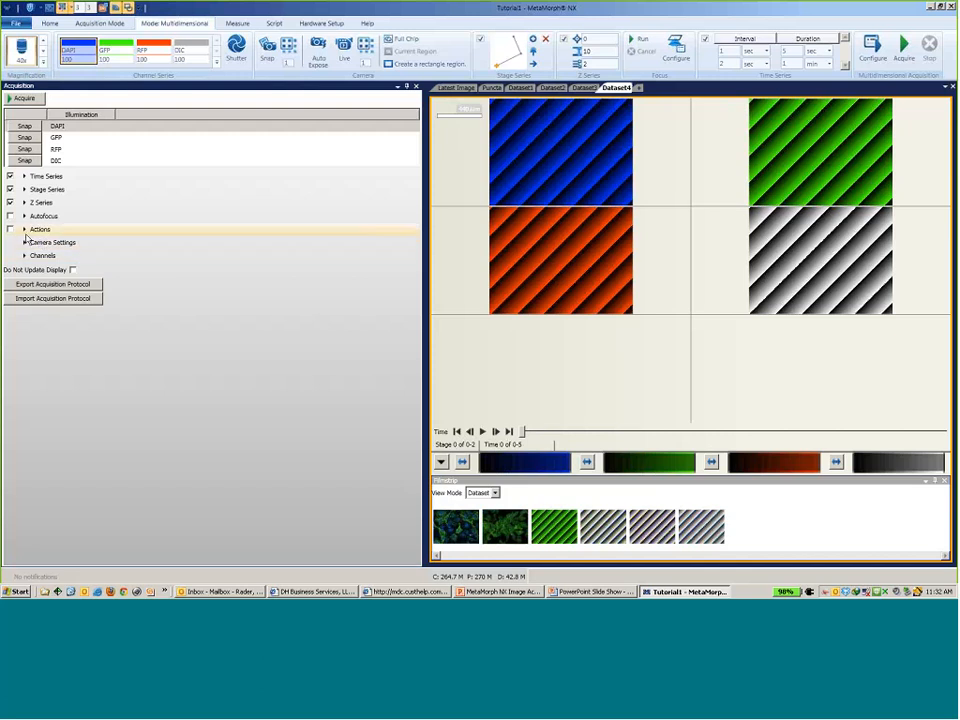
Step: Examine the Actions settings for action type, trigger type and initial point, and collapse the section
click(24, 230)
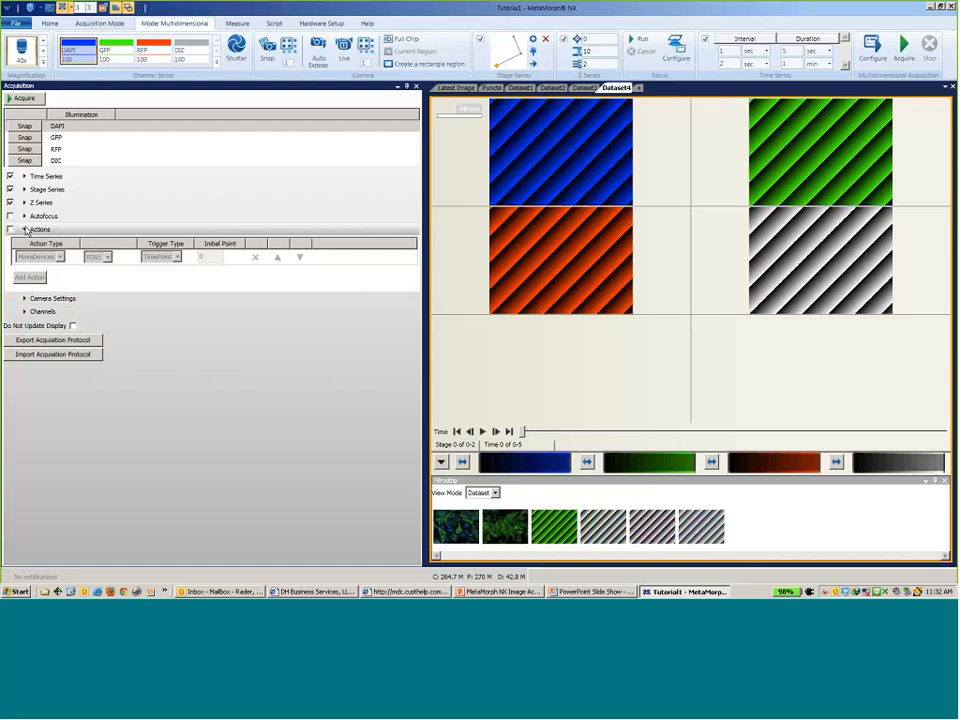
click(25, 230)
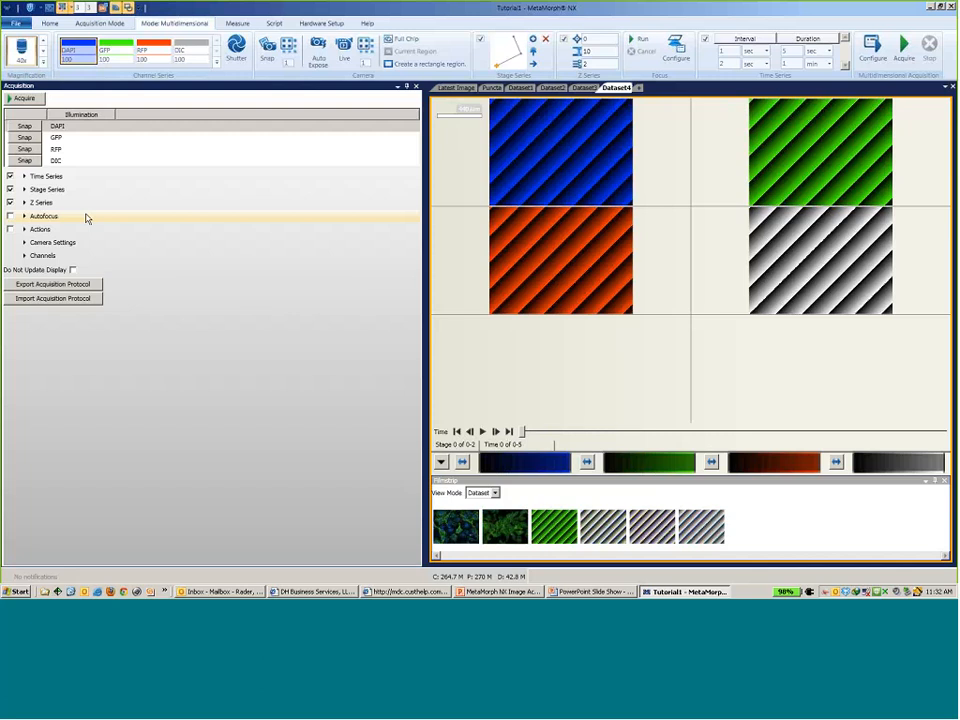
click(31, 229)
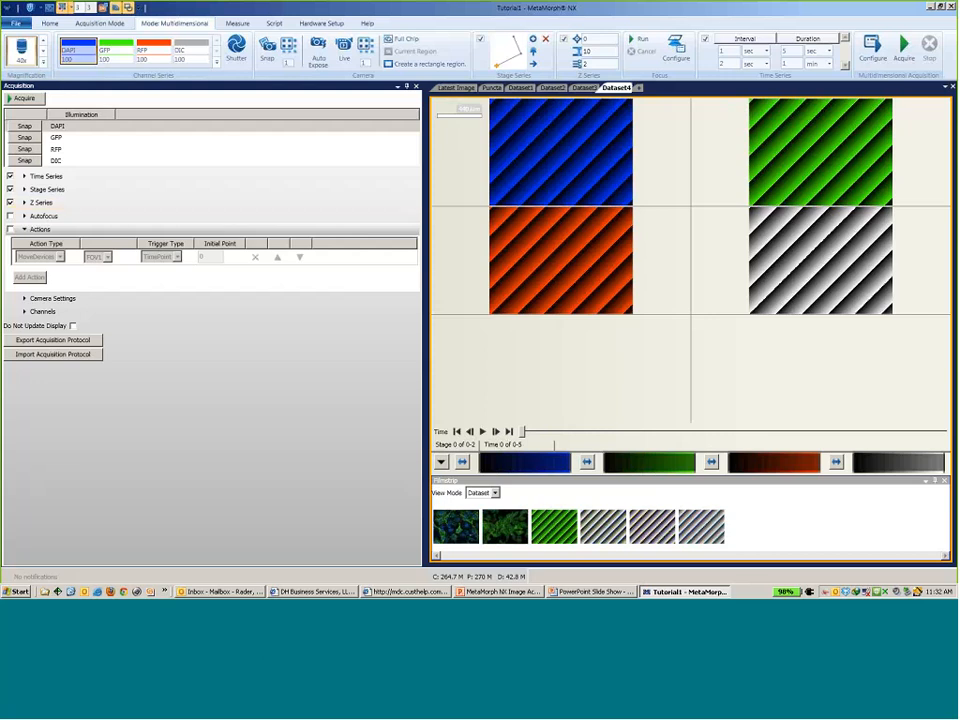
click(25, 230)
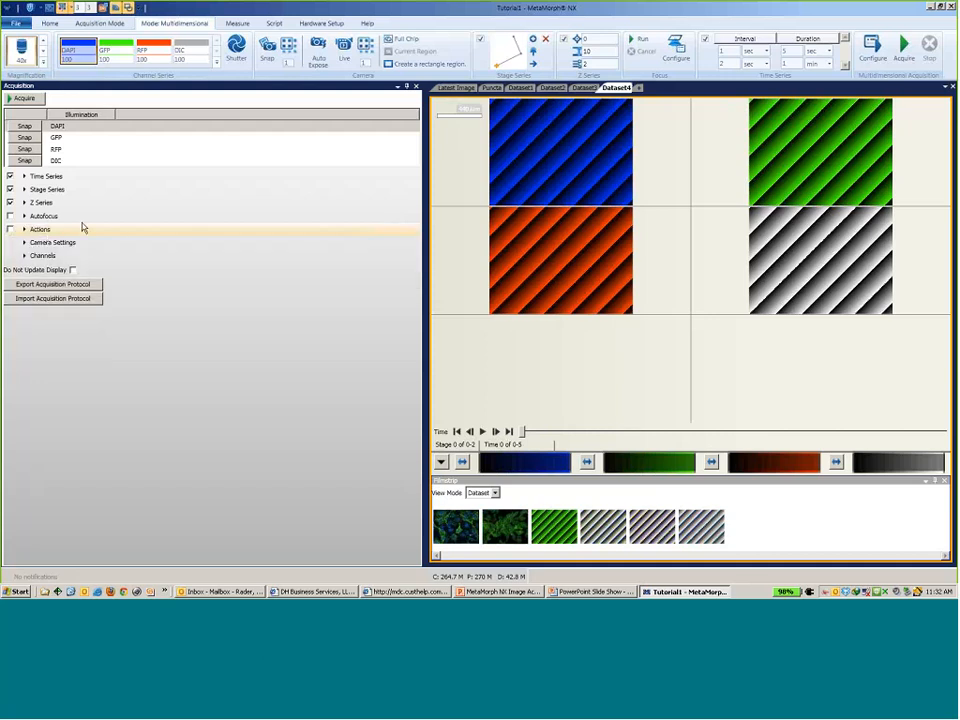
Step: Examine the Camera Settings and compare the per-channel Gain option with the gain setting offered for the DAPI channel
click(25, 243)
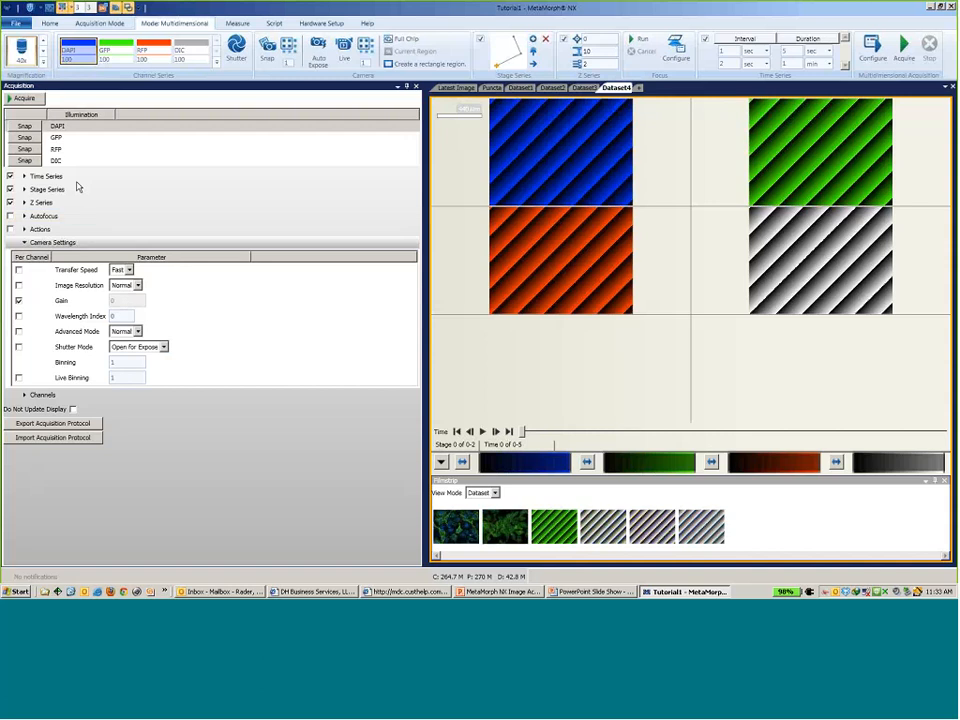
click(81, 55)
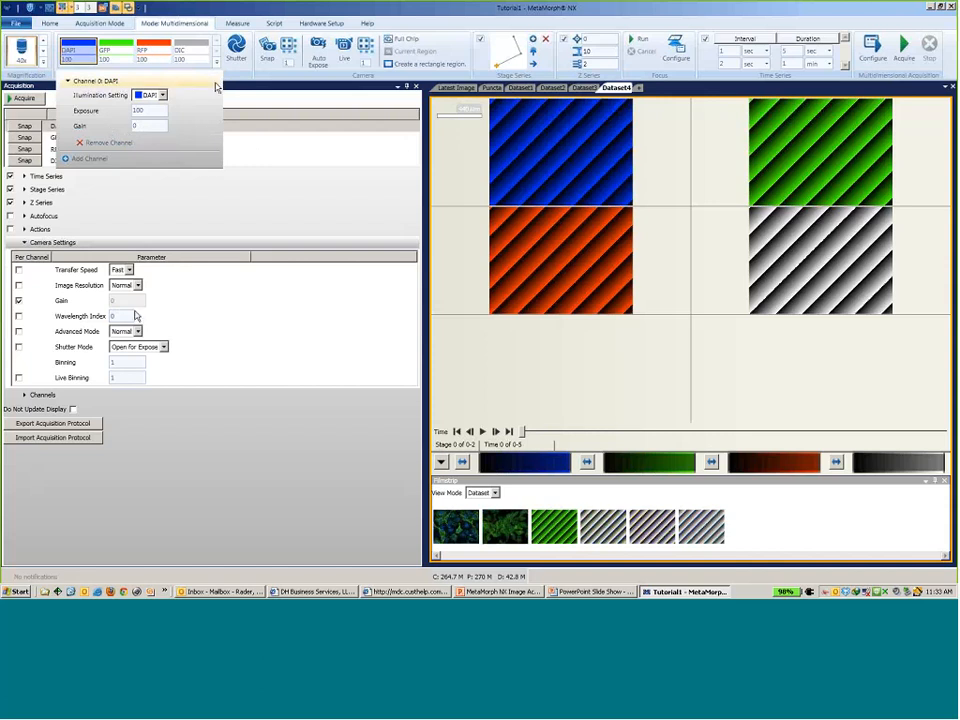
click(215, 336)
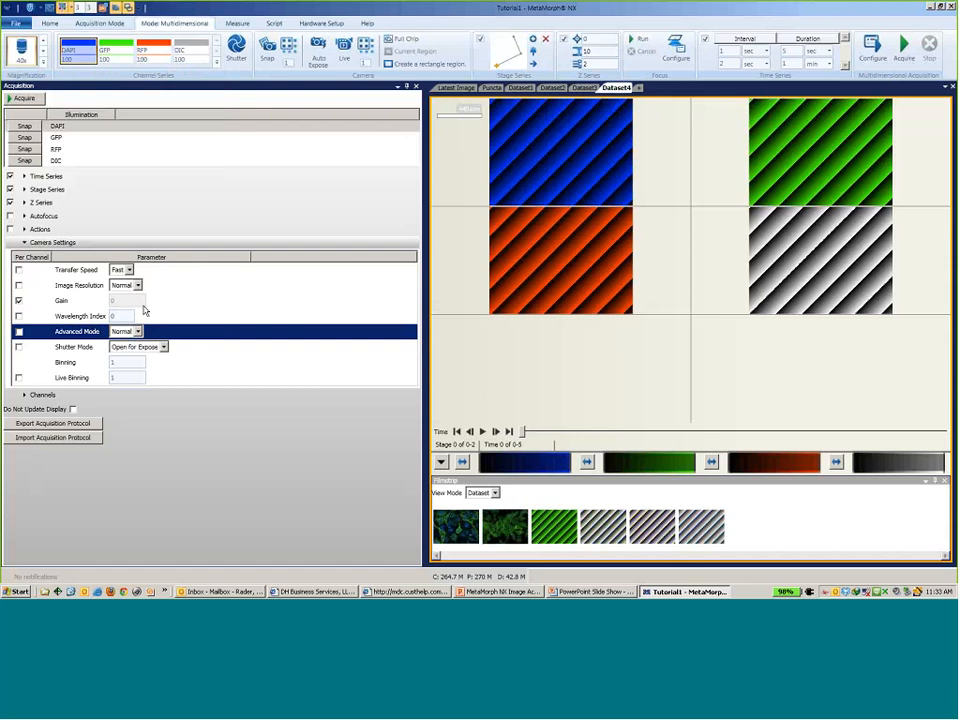
click(18, 301)
click(18, 301)
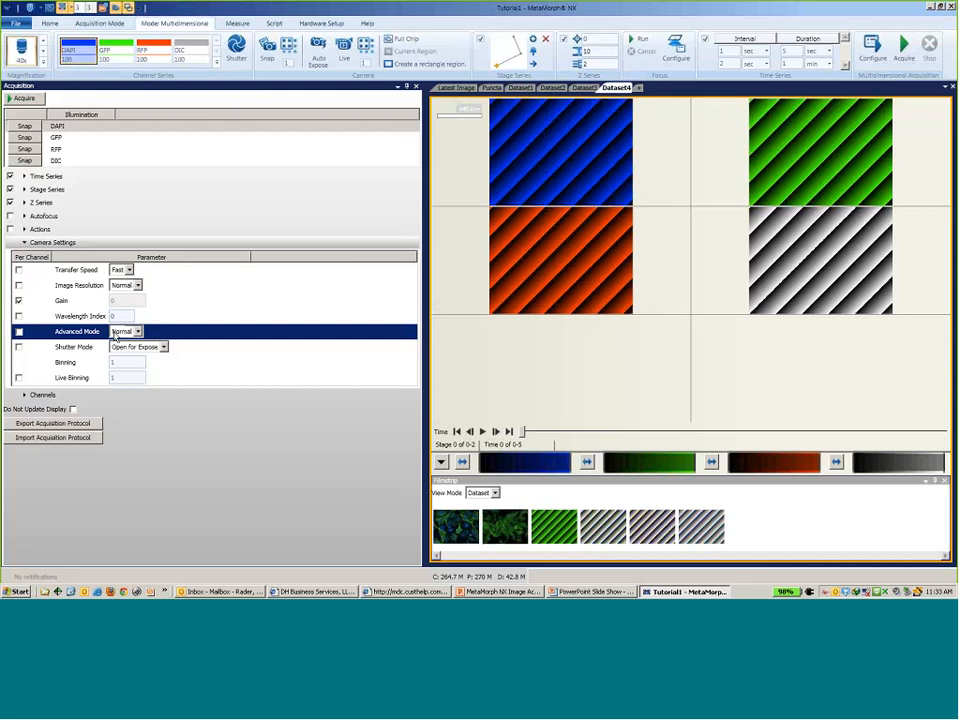
Step: Inspect the DAPI channel's acquisition settings, including its Auto Expose parameters and the available Acquisition Frequency choices
click(23, 396)
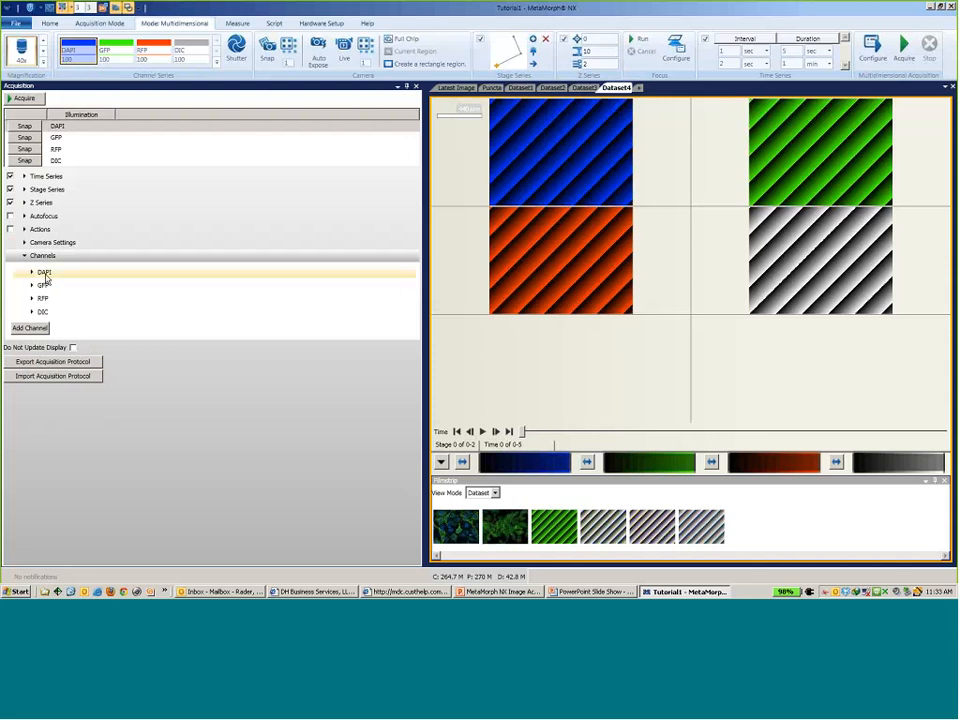
click(45, 276)
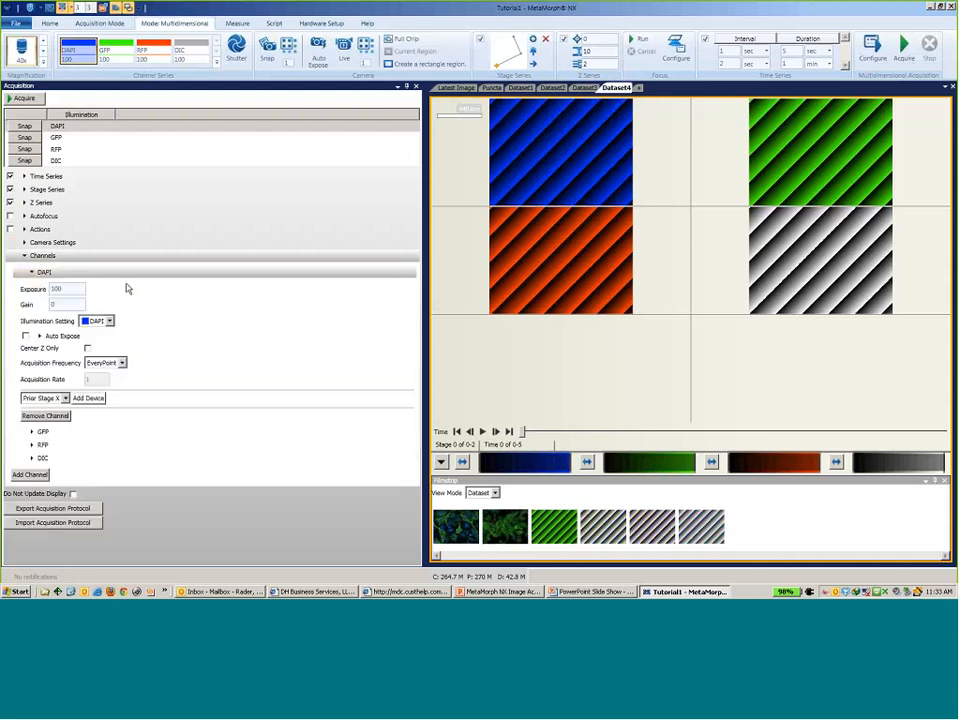
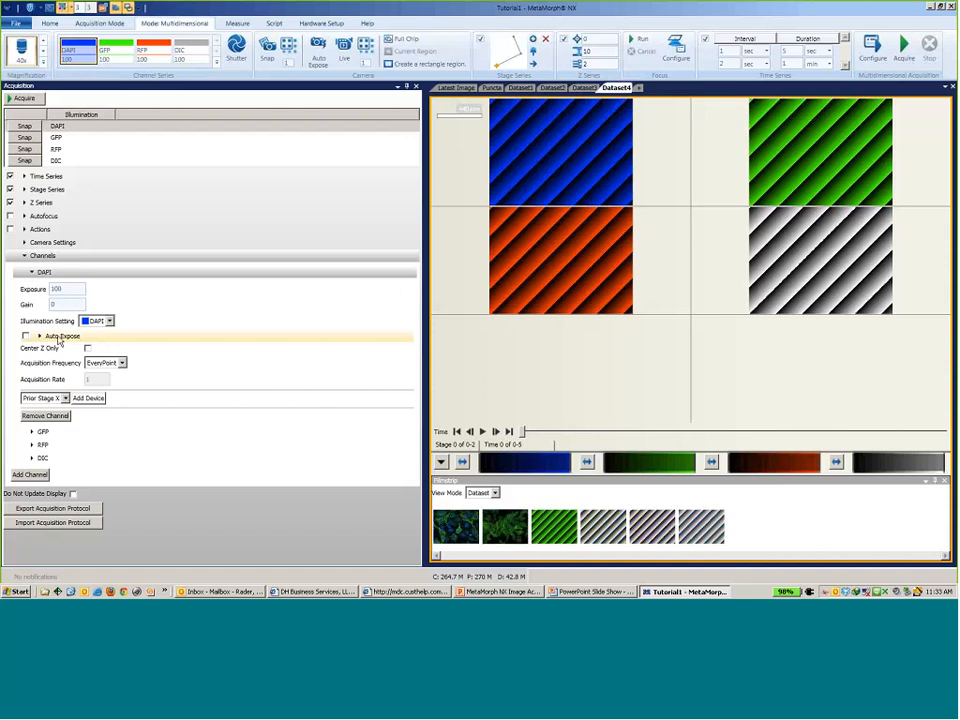
click(58, 338)
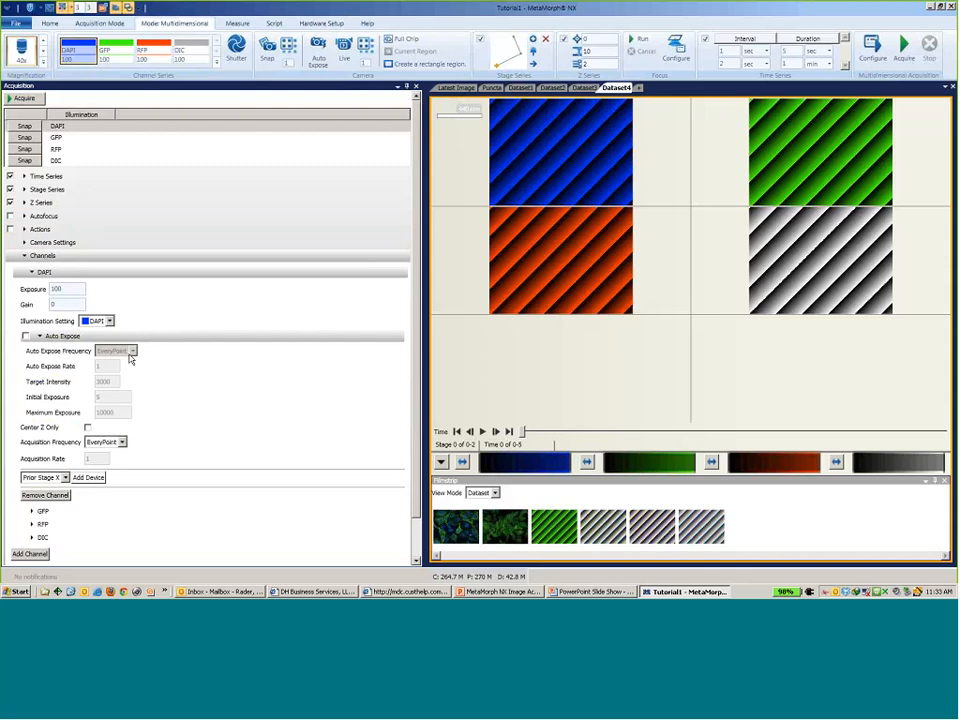
click(41, 338)
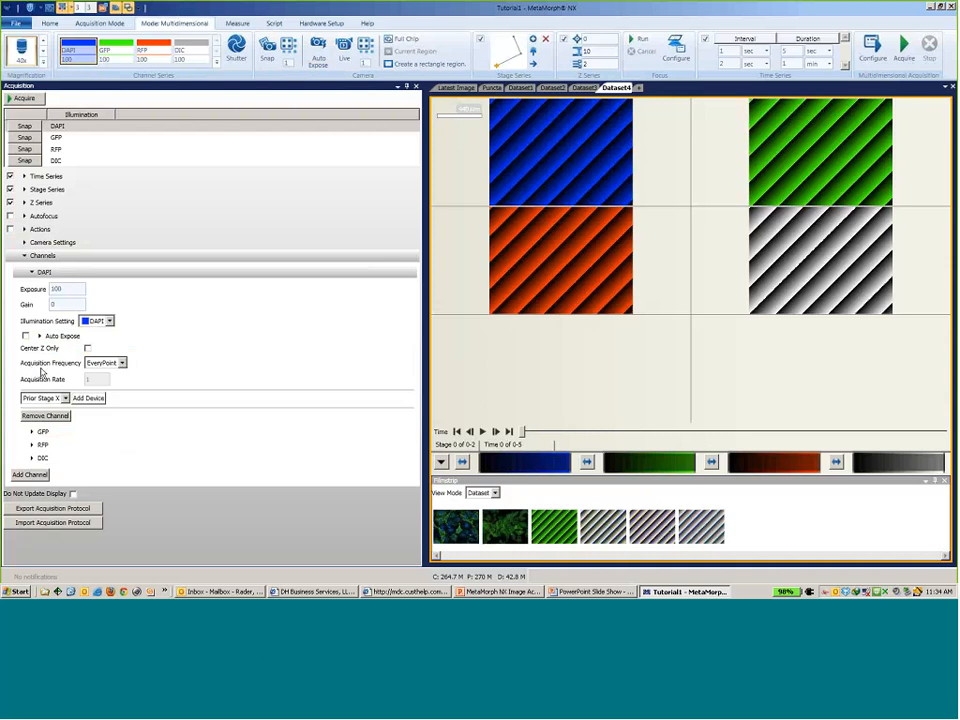
click(122, 364)
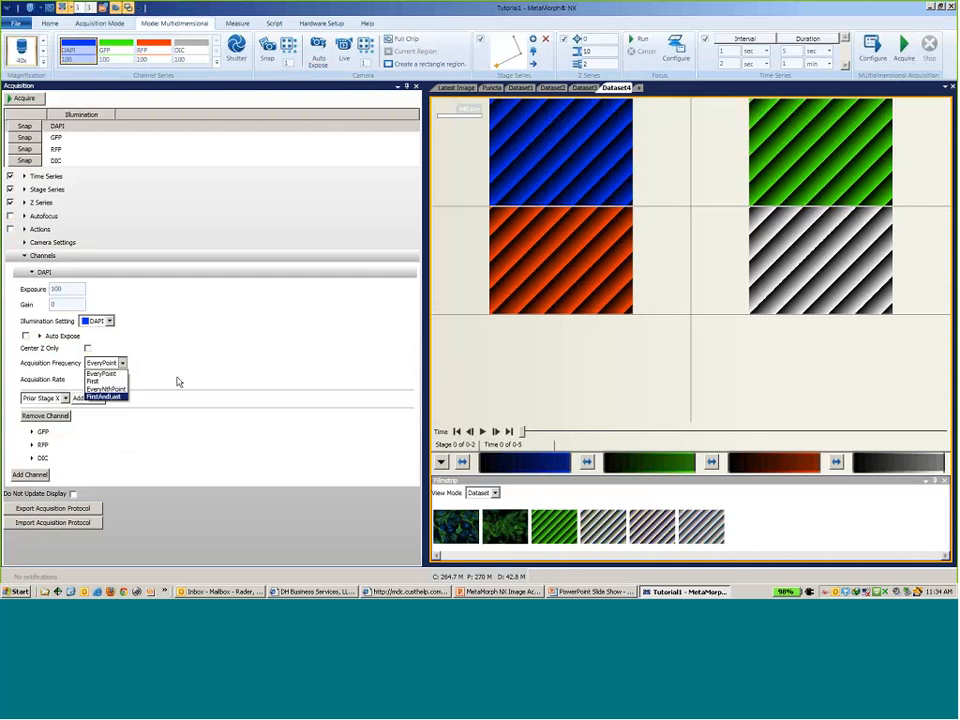
click(200, 354)
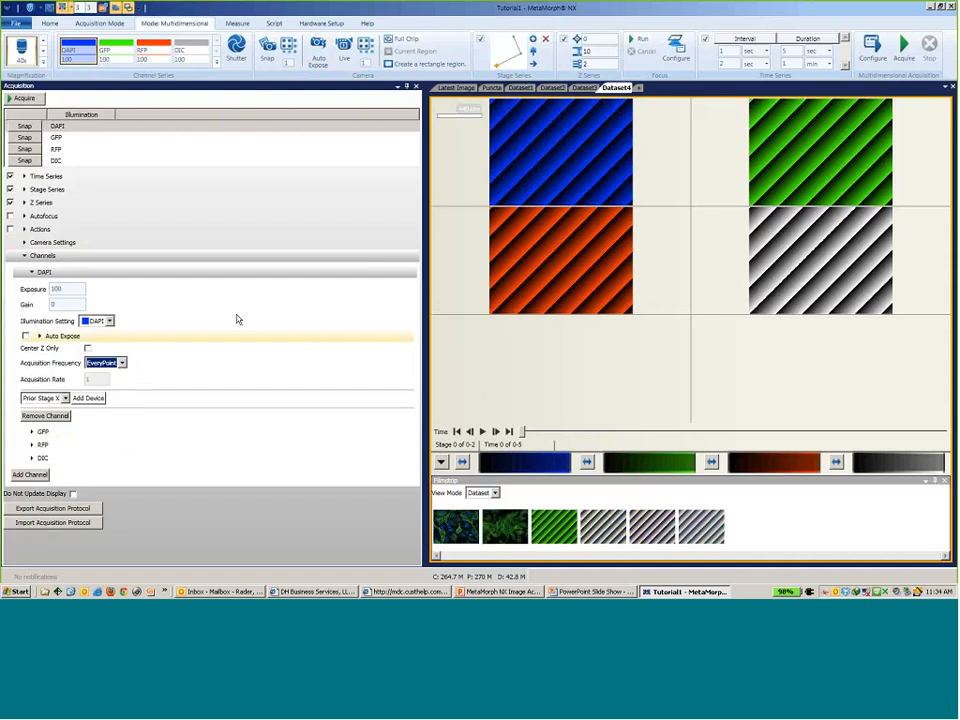